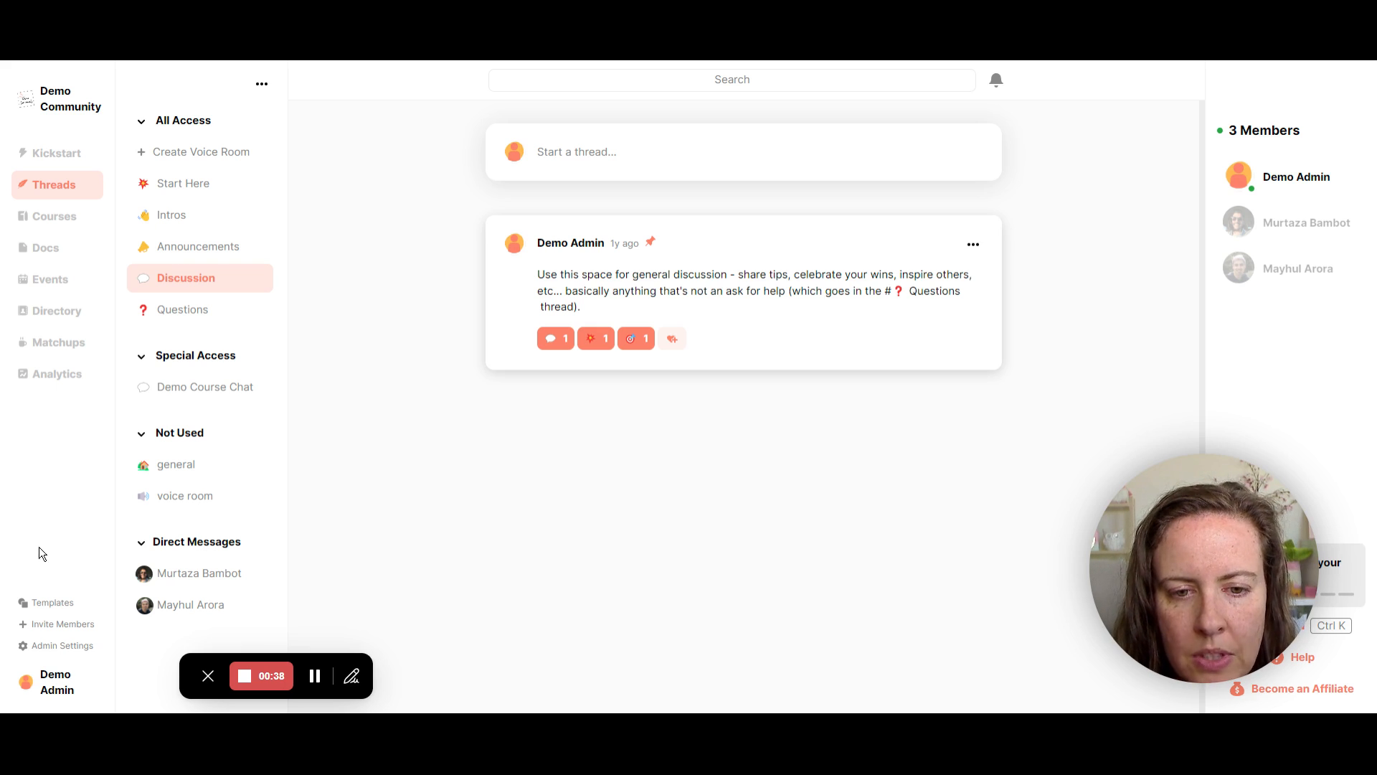
- Open the community's role settings and review the permissions of the Administrator, Moderator and User roles
click(52, 650)
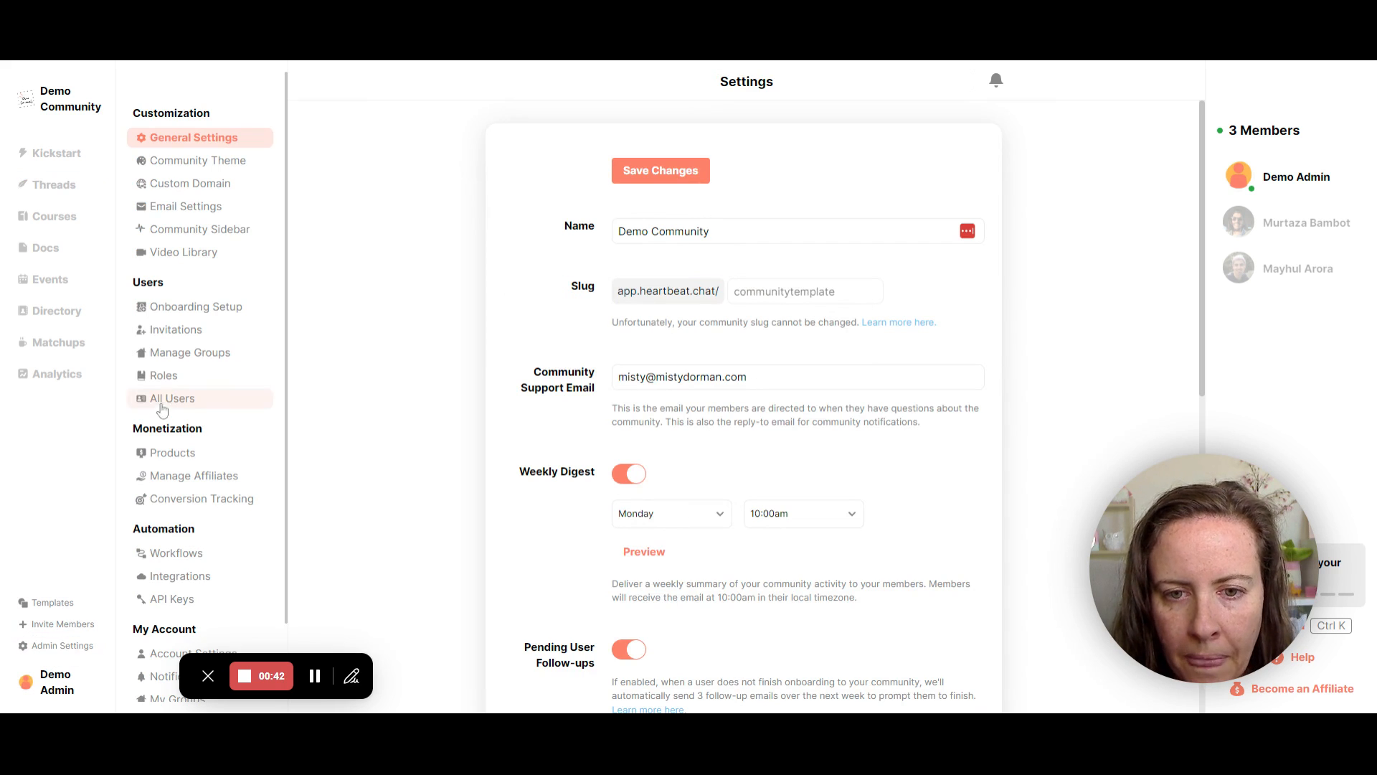
click(165, 378)
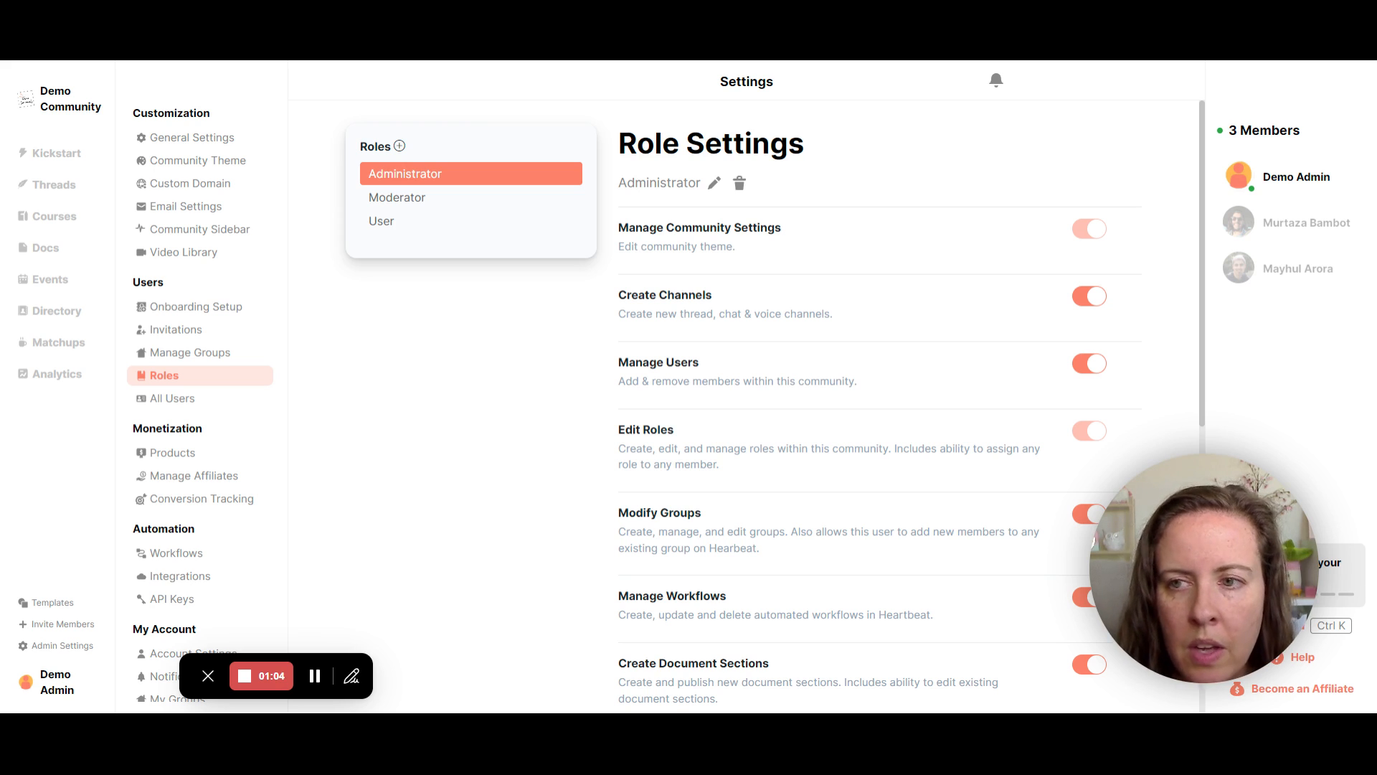
click(433, 200)
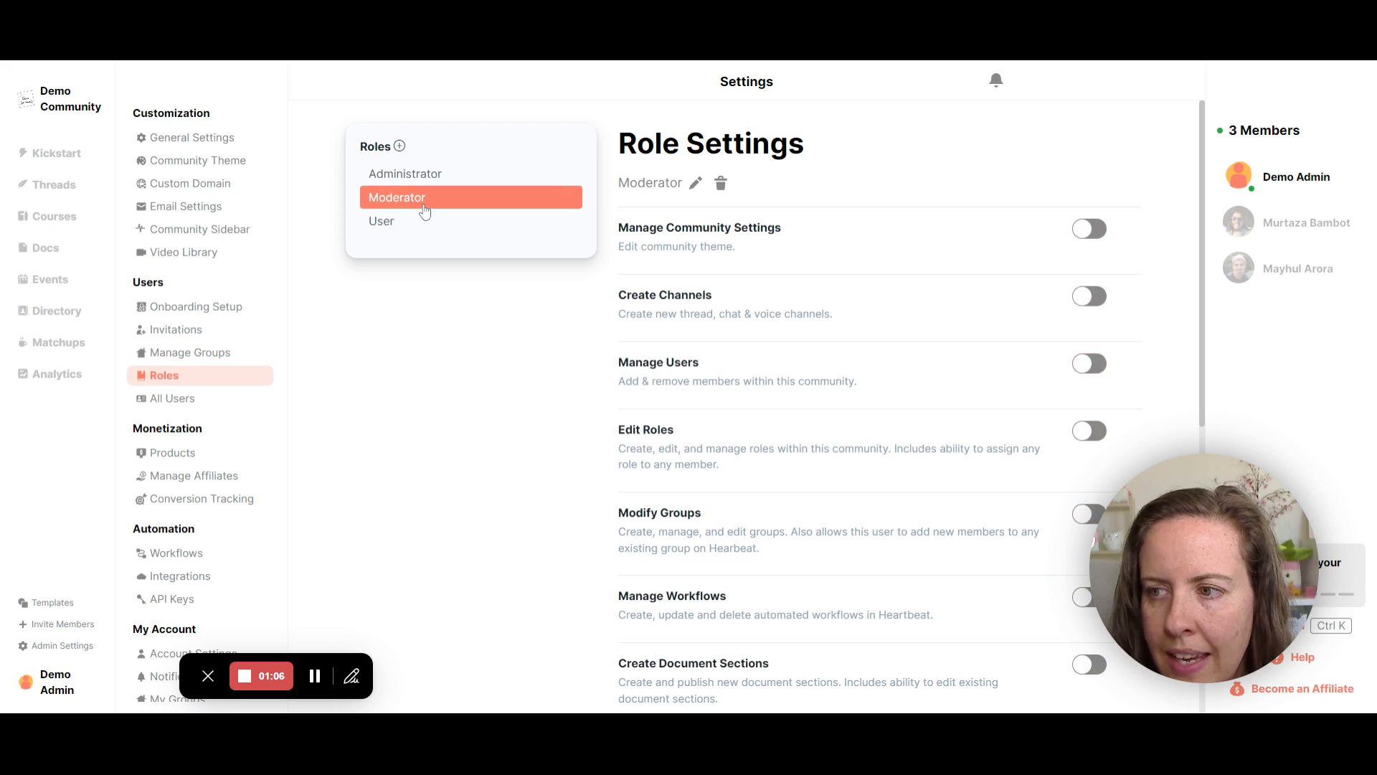
click(387, 228)
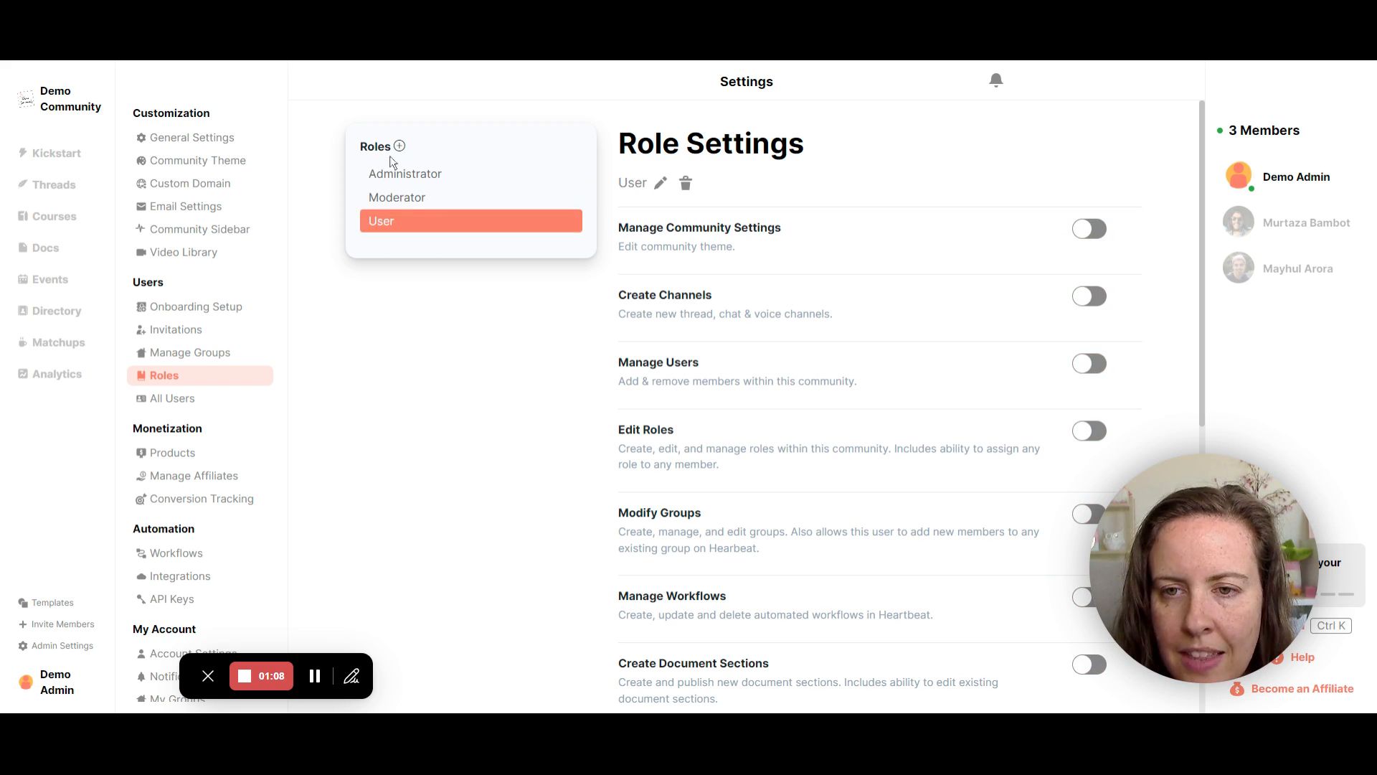
click(660, 184)
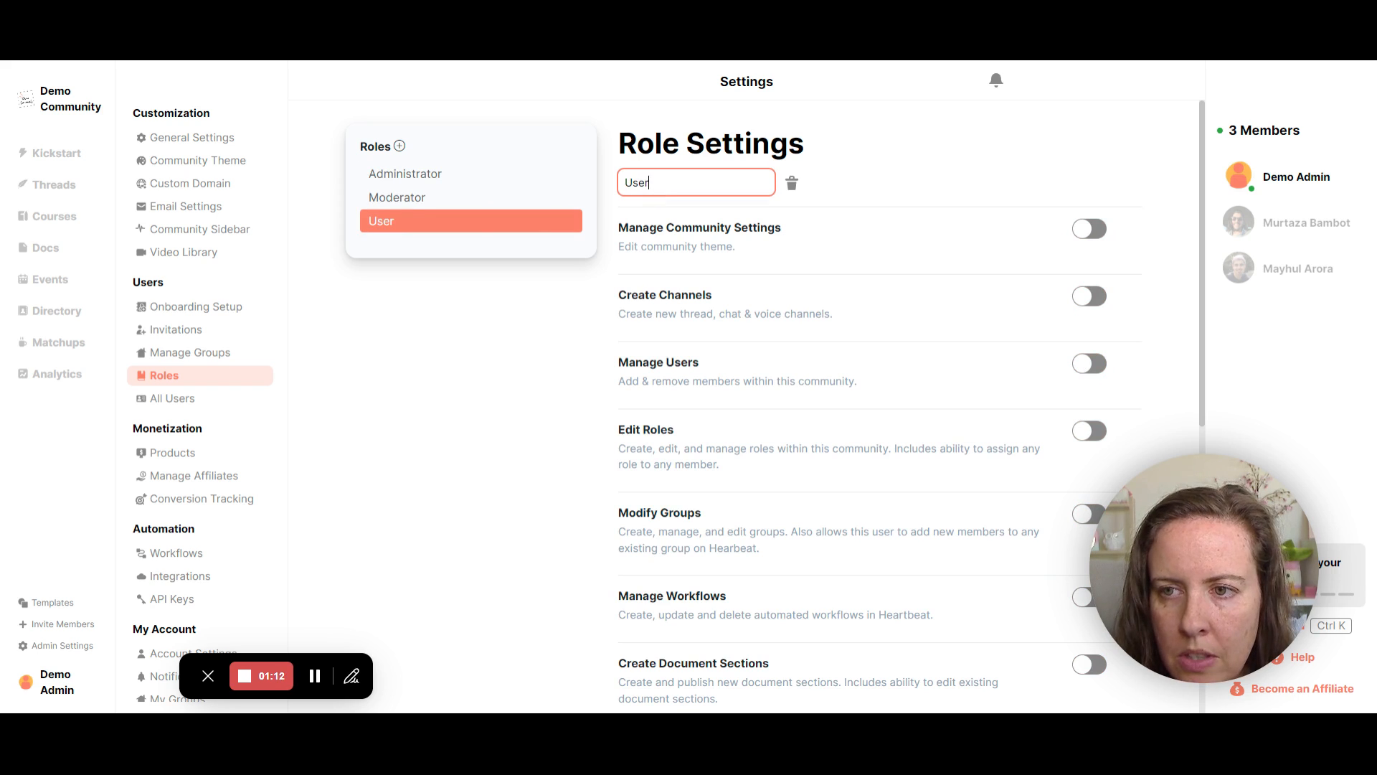
key(ctrl+a)
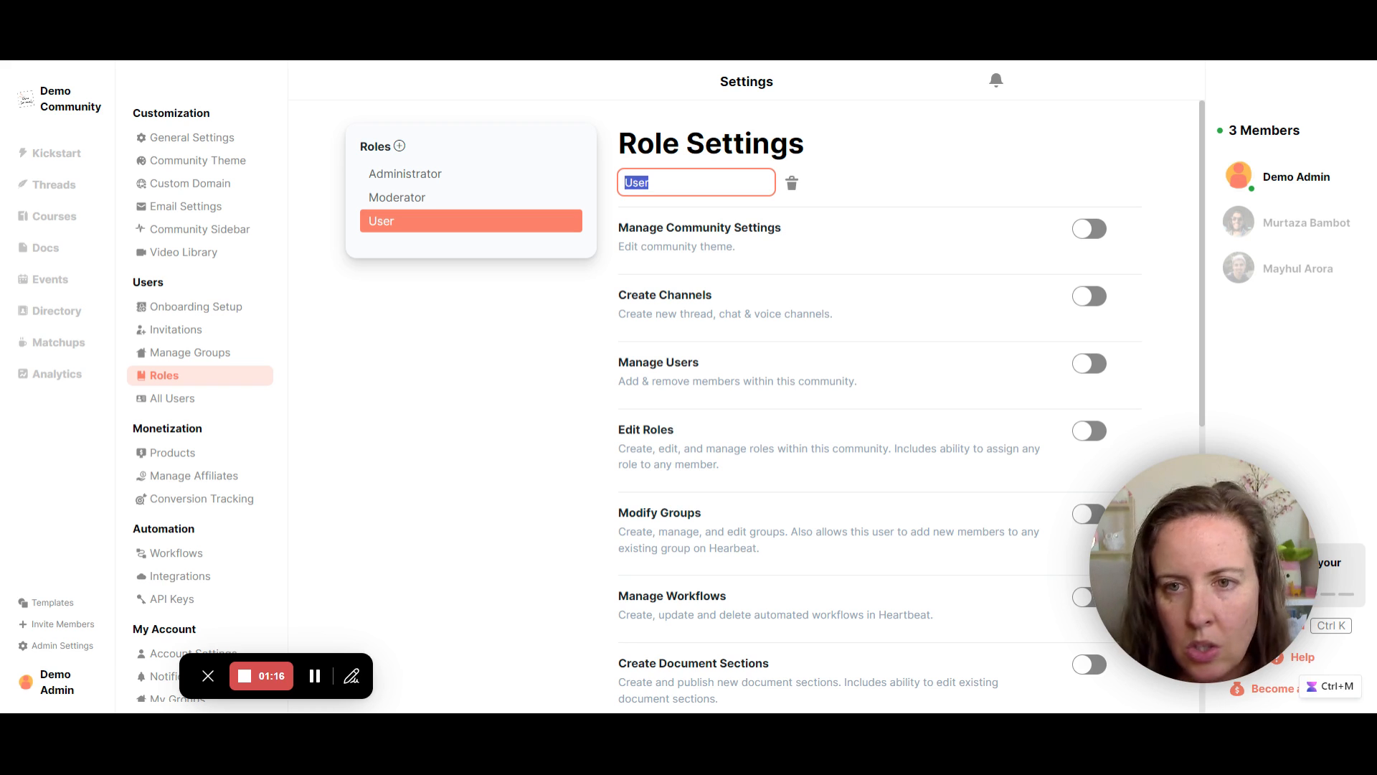
click(465, 357)
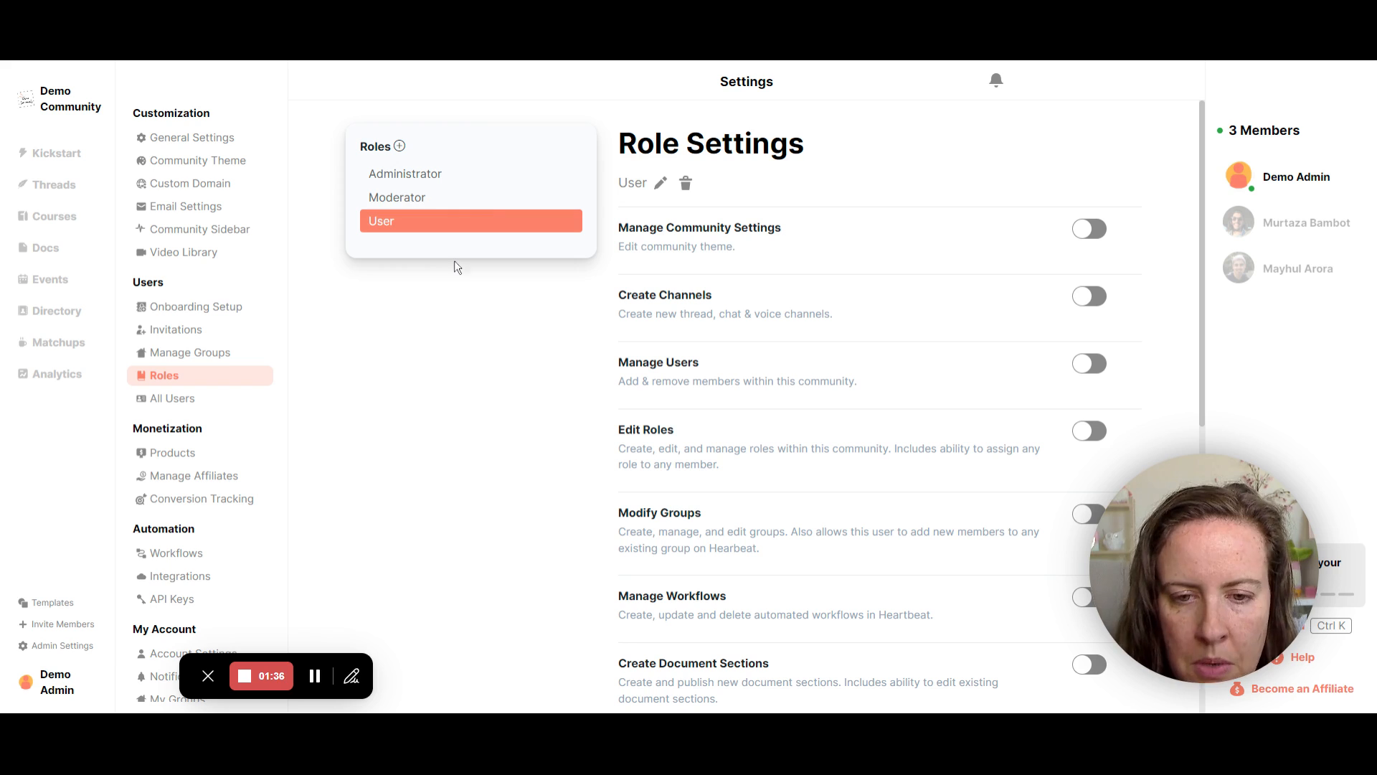
- Start creating a new group, try the Joinable and Admin Controlled membership types, and set it to Automated
click(187, 353)
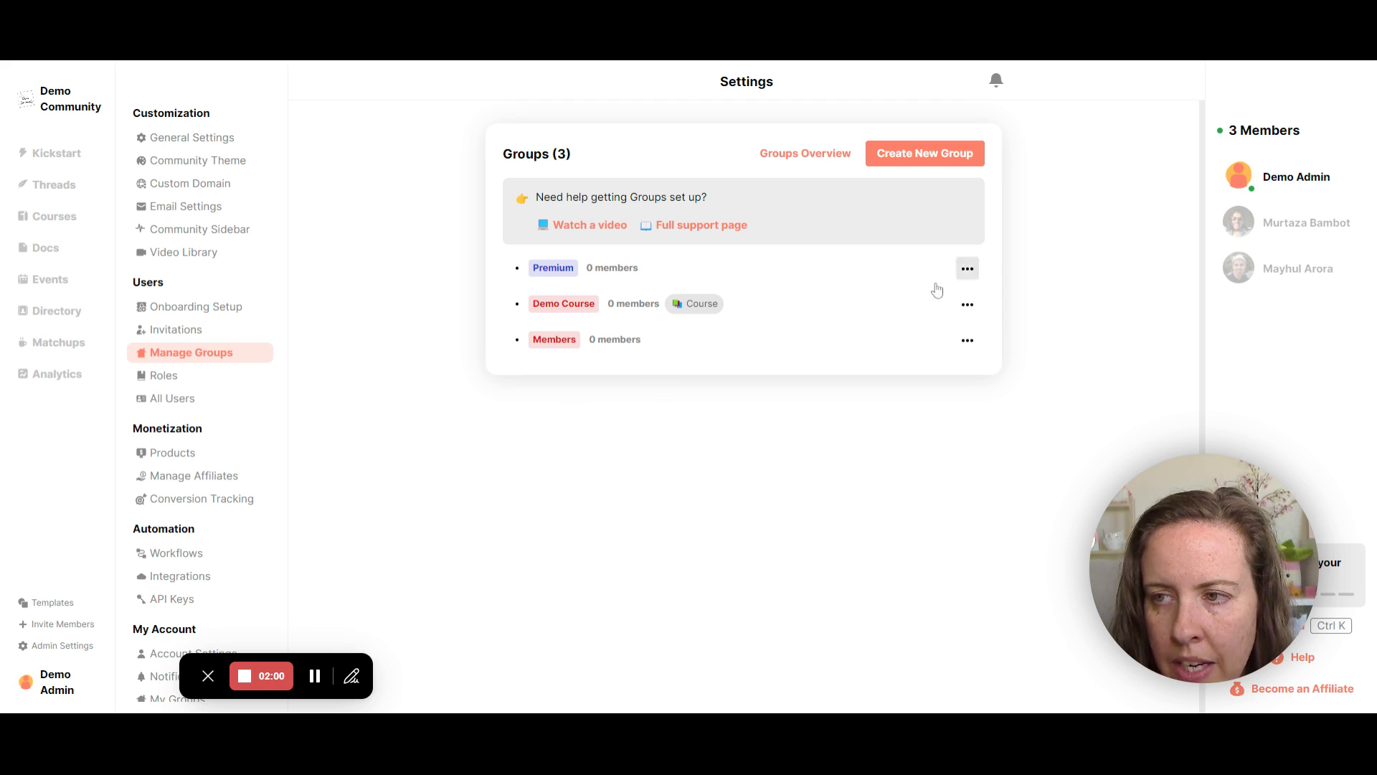
click(953, 162)
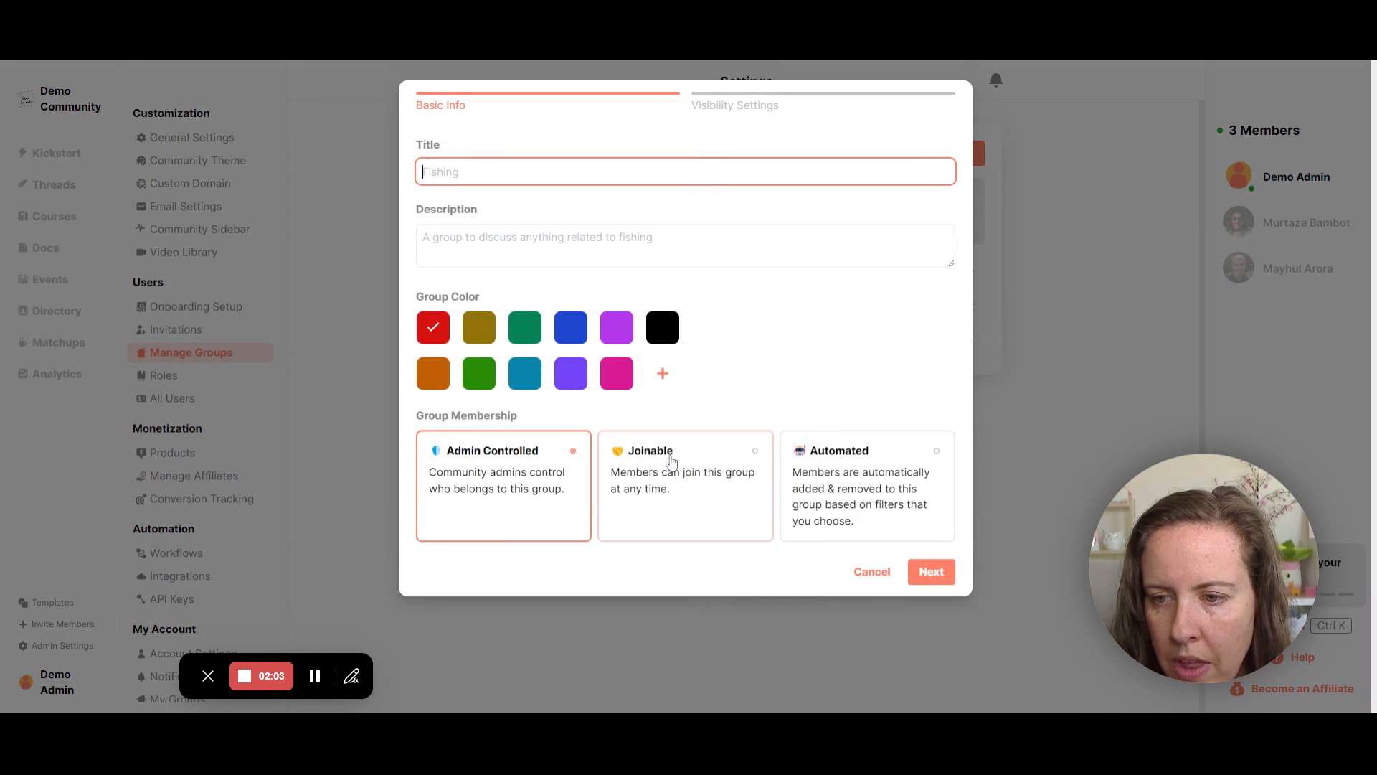
click(672, 460)
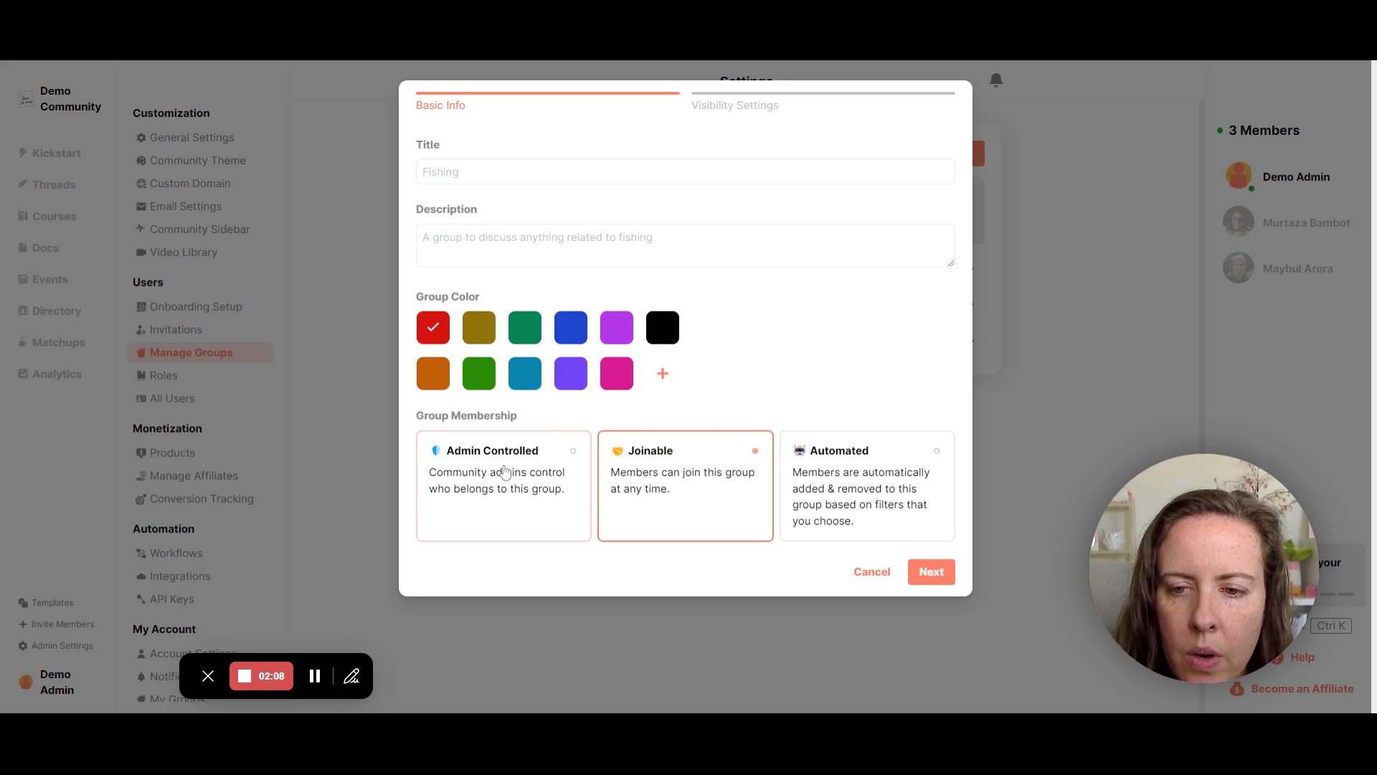
click(505, 471)
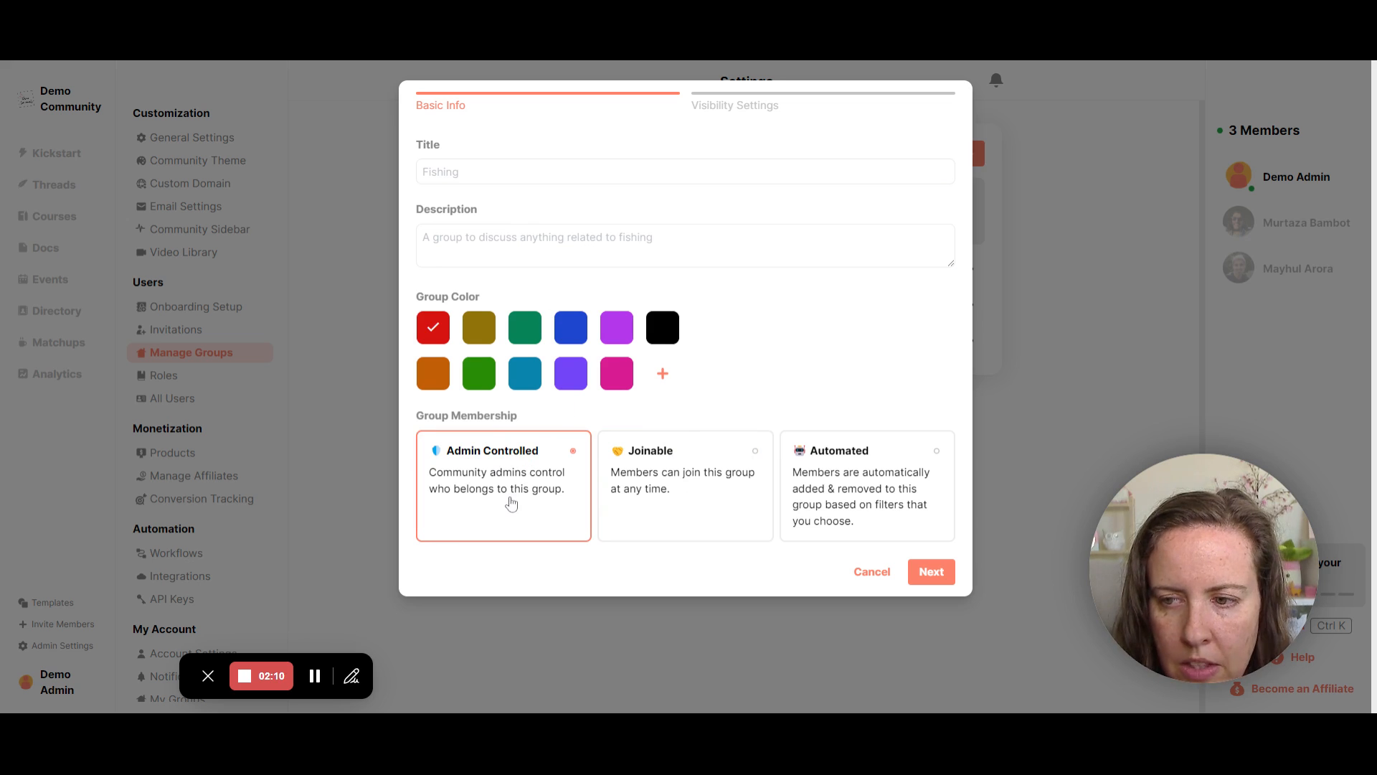
click(850, 484)
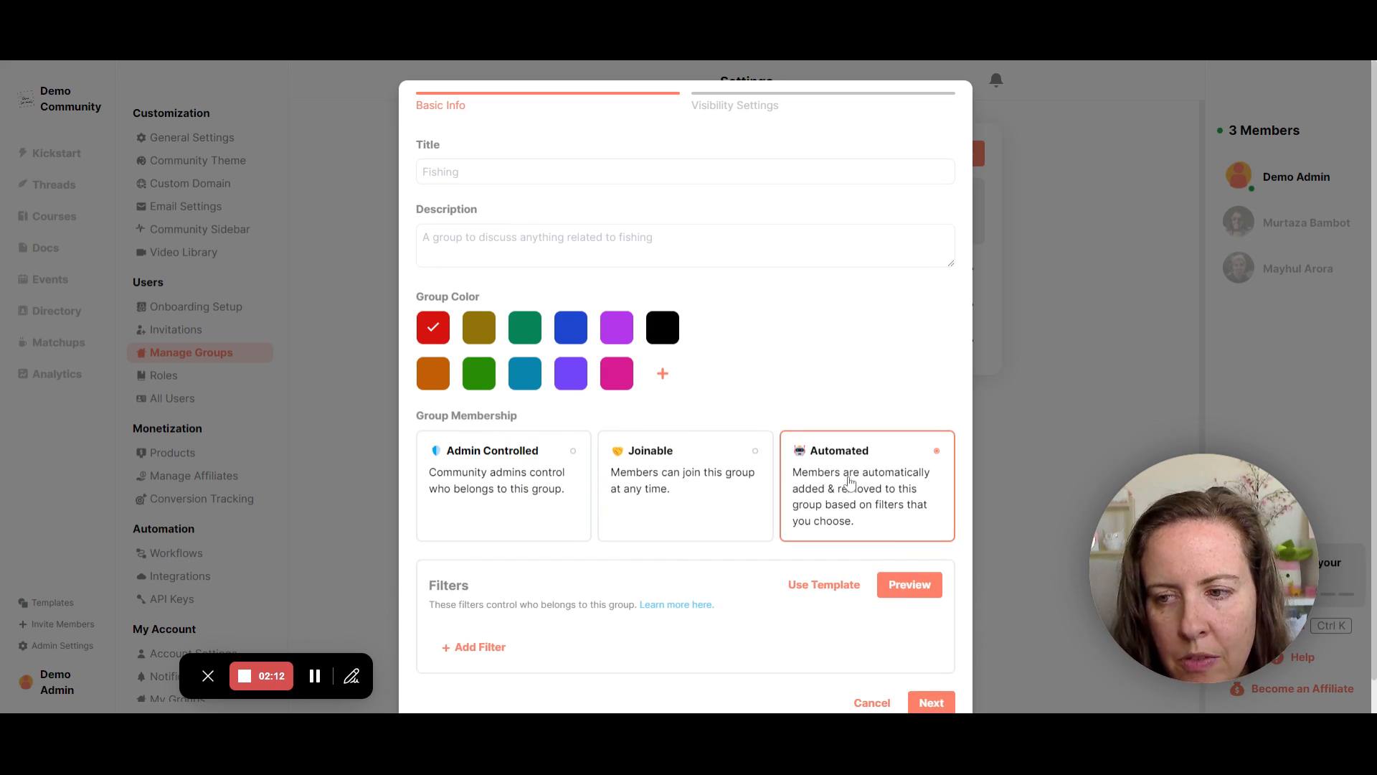
- Apply the Power User filter template to the automated group and inspect the criteria of its Posts filter
scroll(693, 460, down, 1)
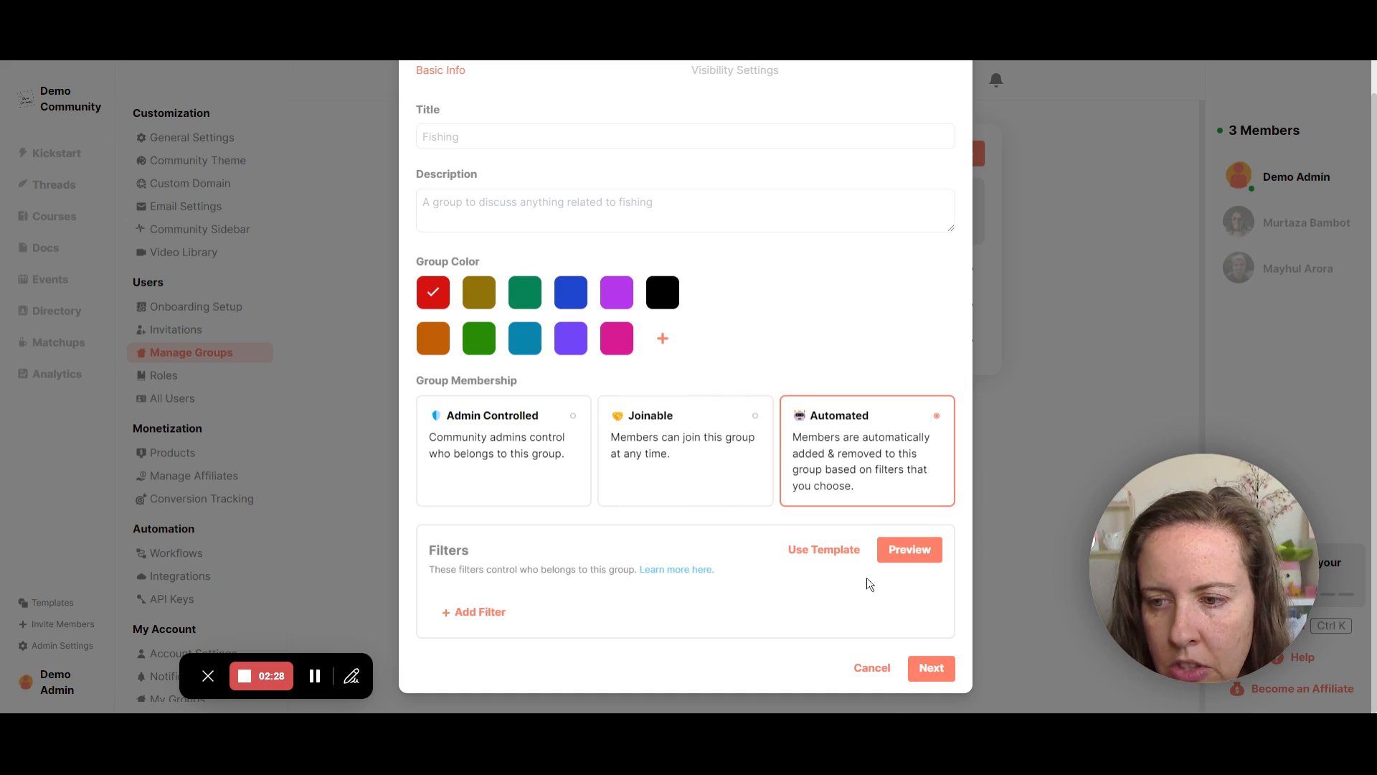
click(845, 556)
scroll(720, 542, down, 1)
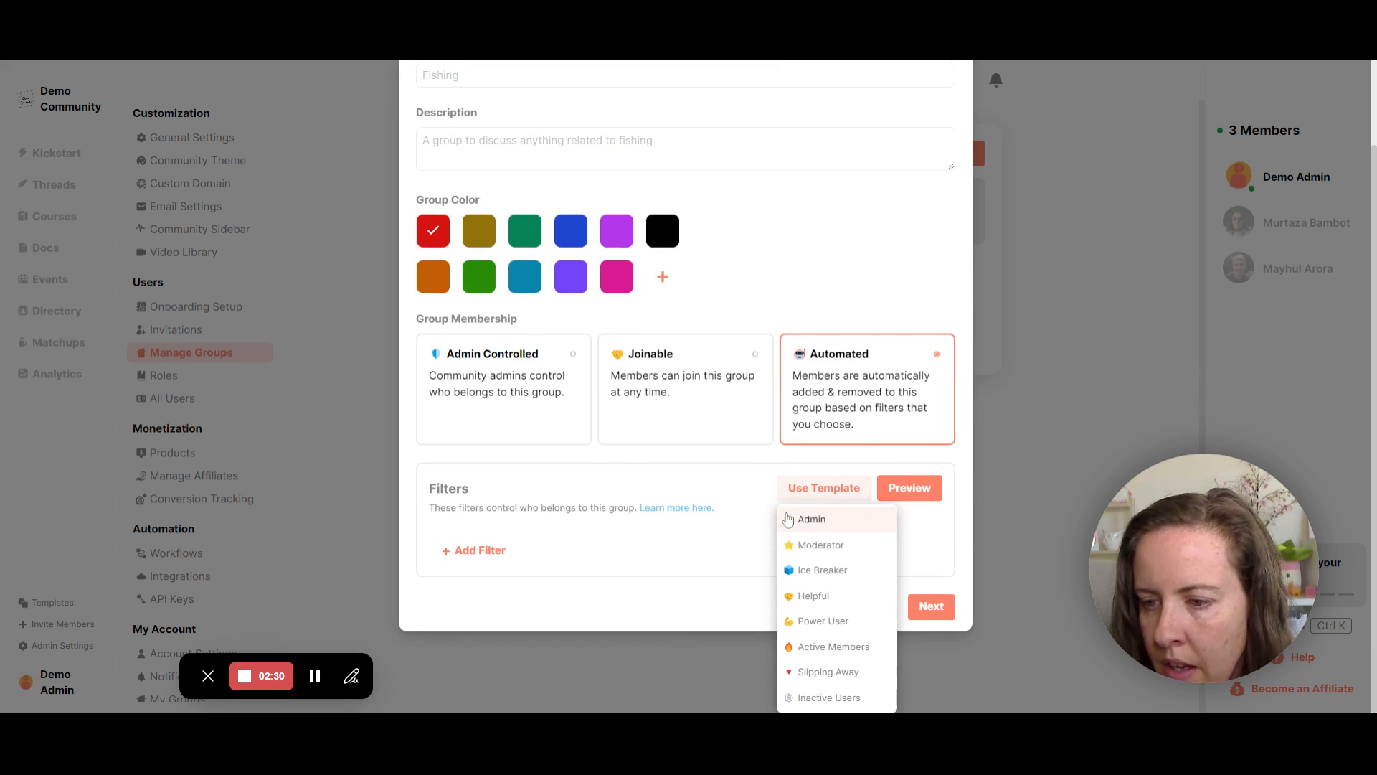
click(824, 622)
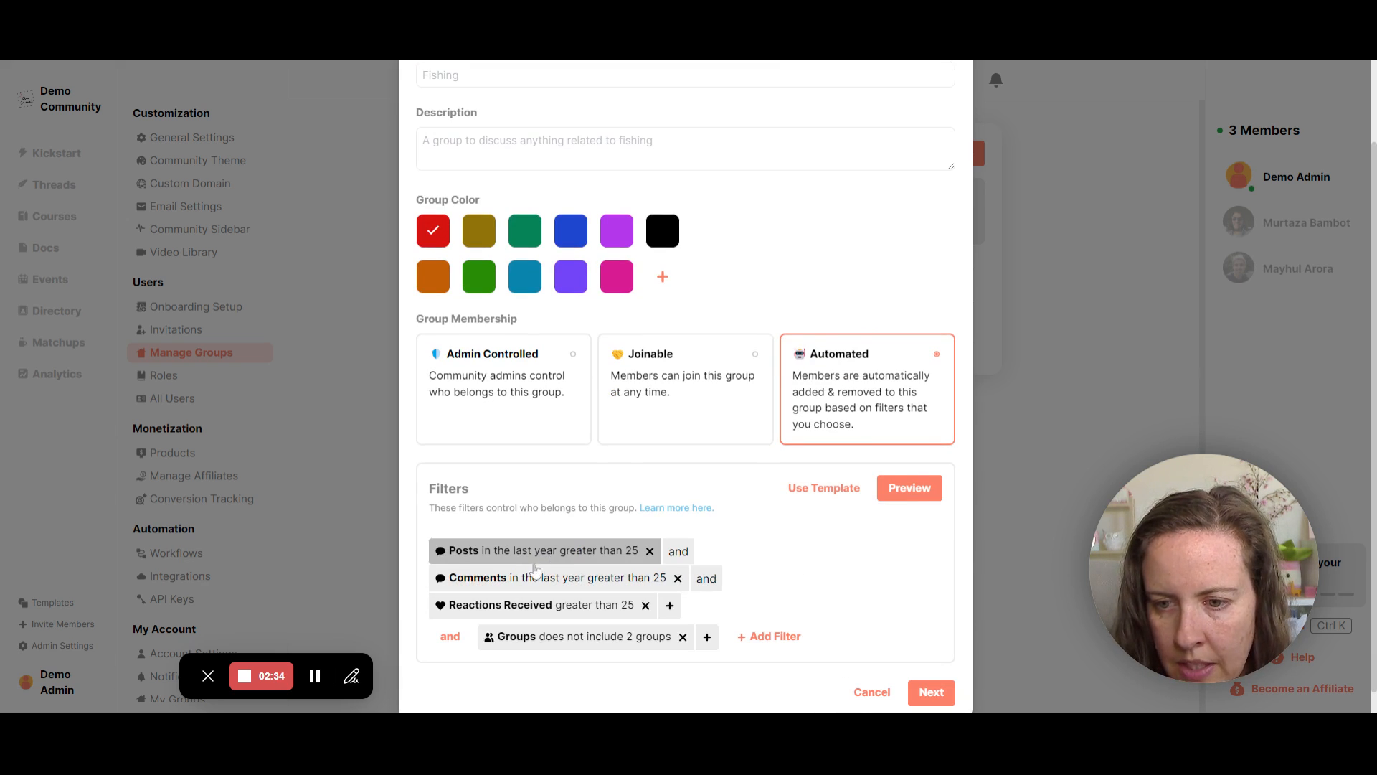
click(592, 551)
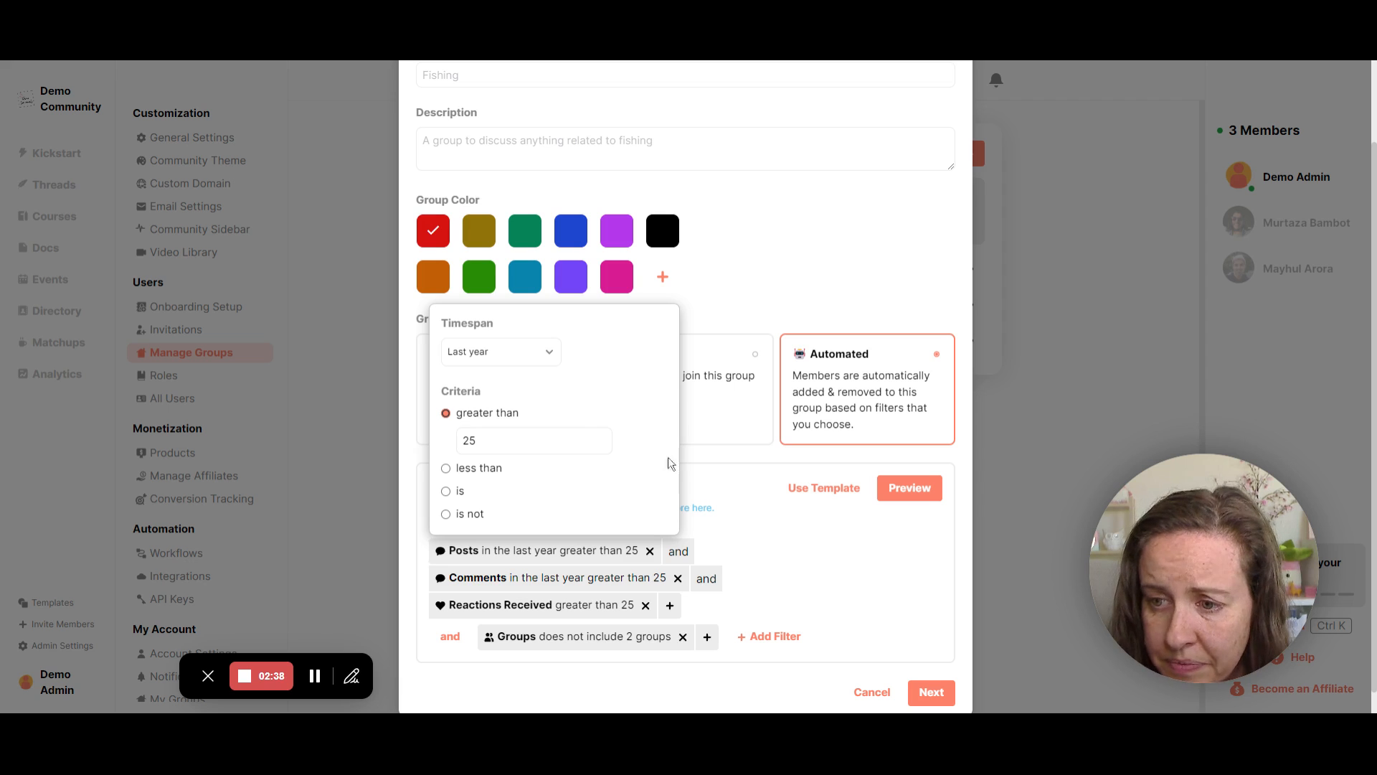
click(719, 468)
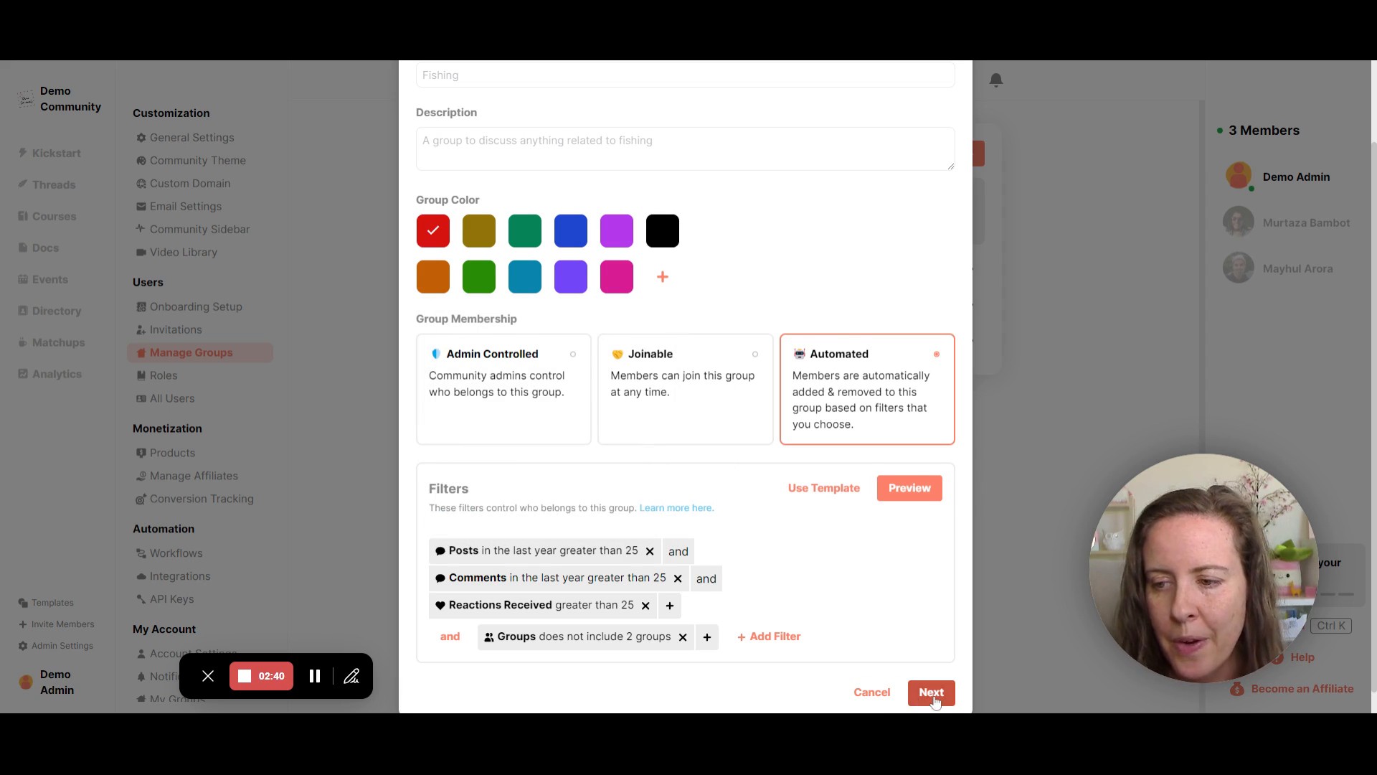
- Title the new group "test" and continue to its visibility settings
click(925, 692)
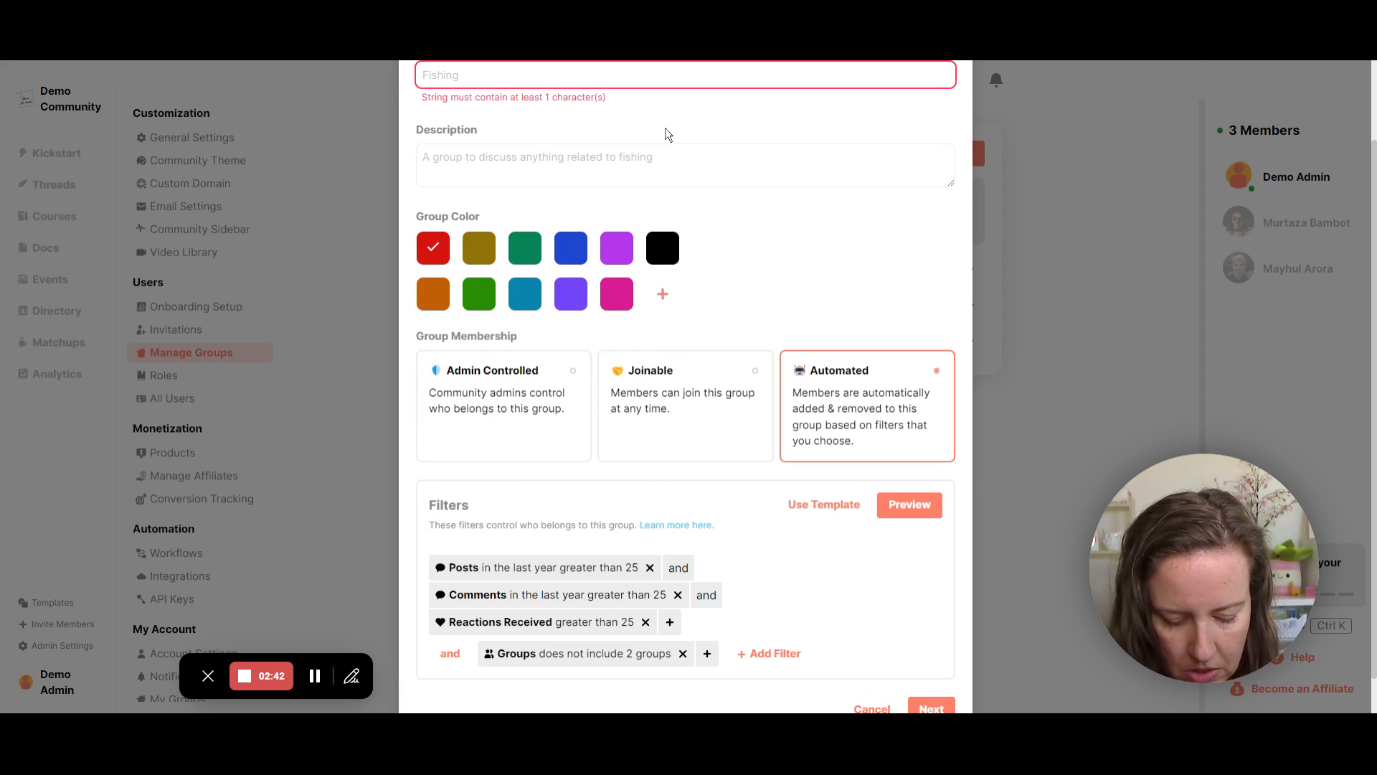
click(663, 77)
text(test)
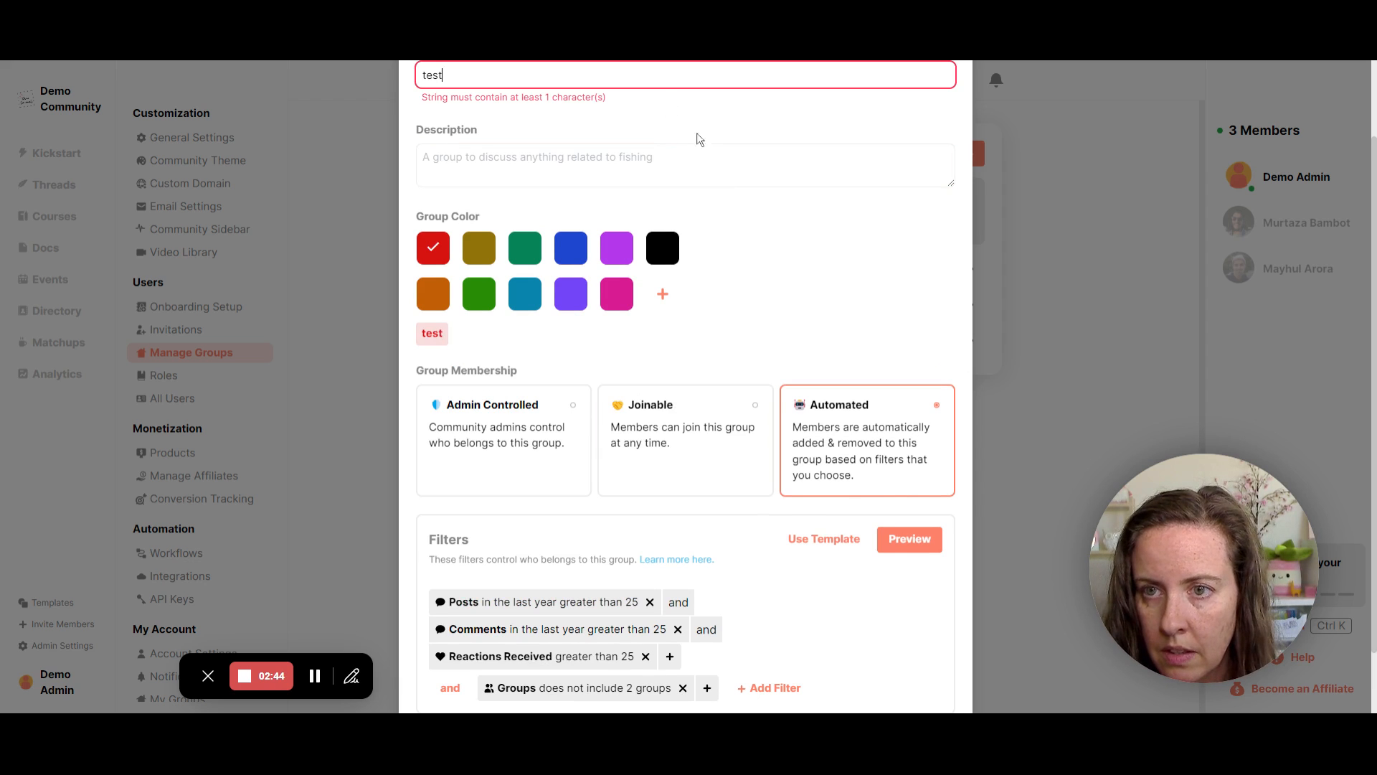
scroll(894, 639, down, 2)
click(917, 672)
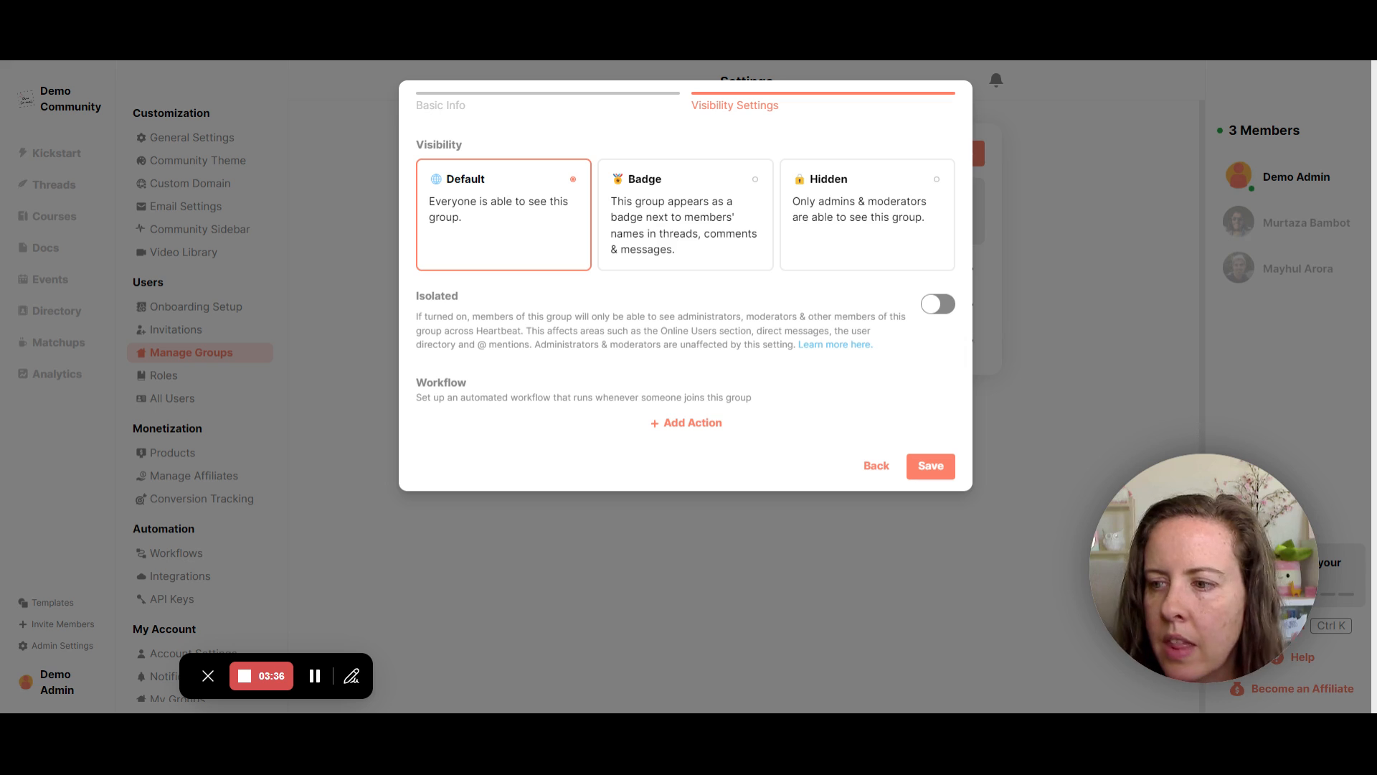
- Return to the new group's basic info and cancel creating the group
click(876, 467)
scroll(861, 545, down, 5)
click(876, 669)
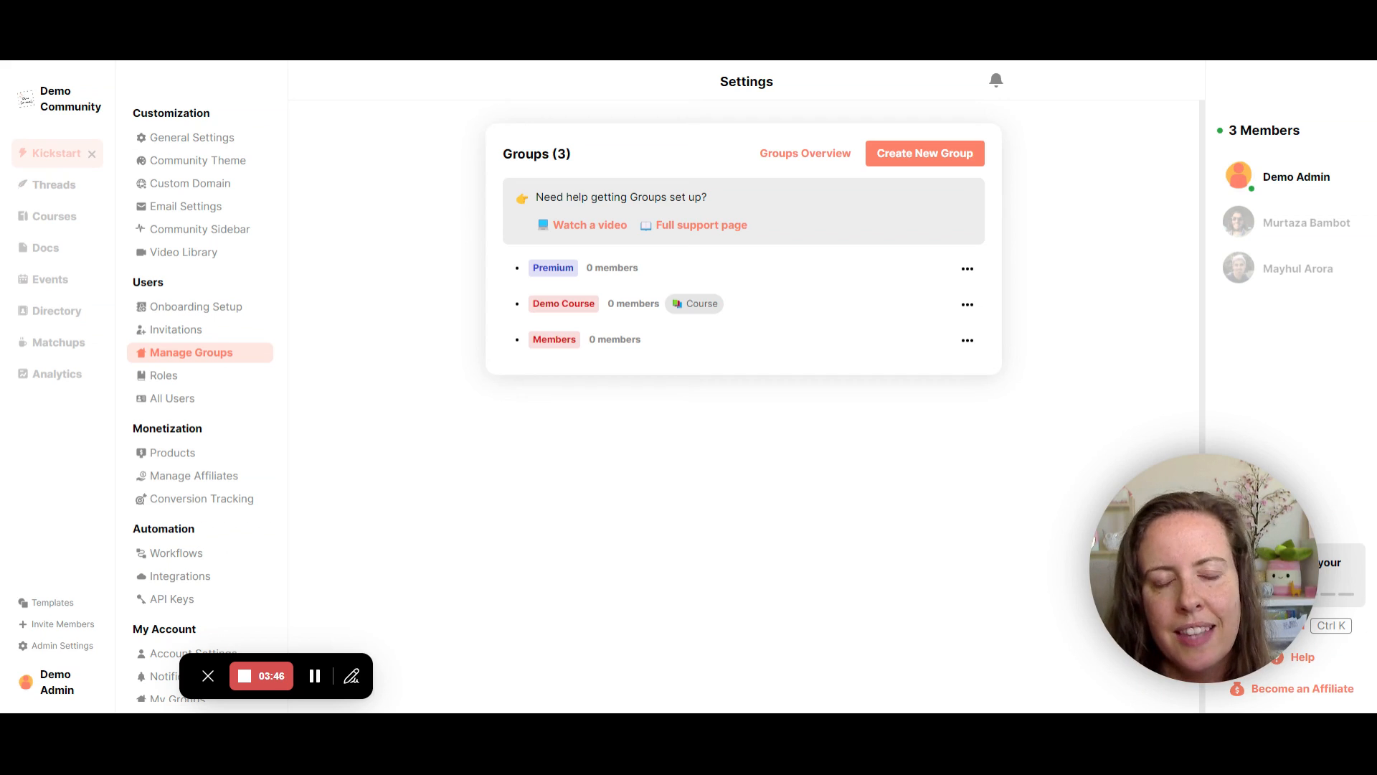
- Browse the Start Here, Questions, Discussion, Announcements and Intros channels in the community's threads
click(59, 184)
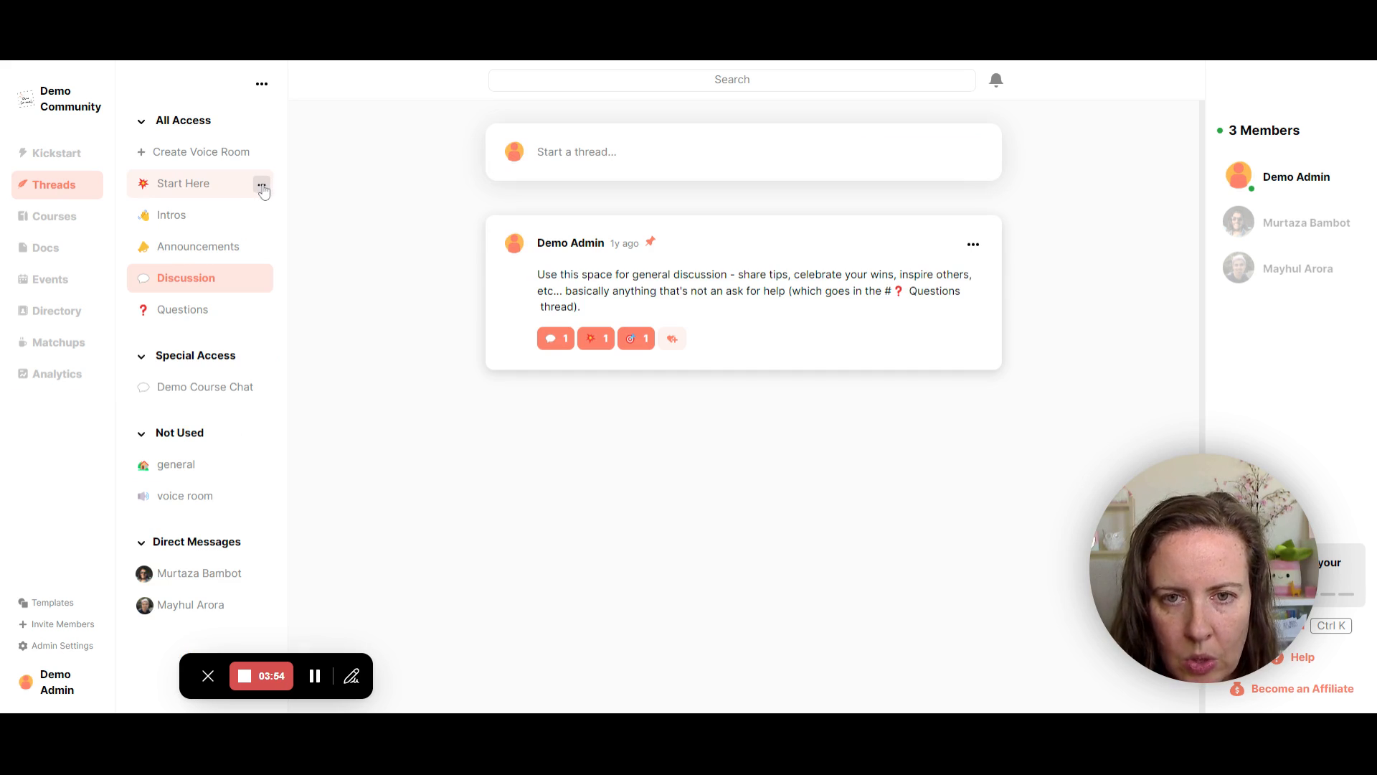
click(189, 188)
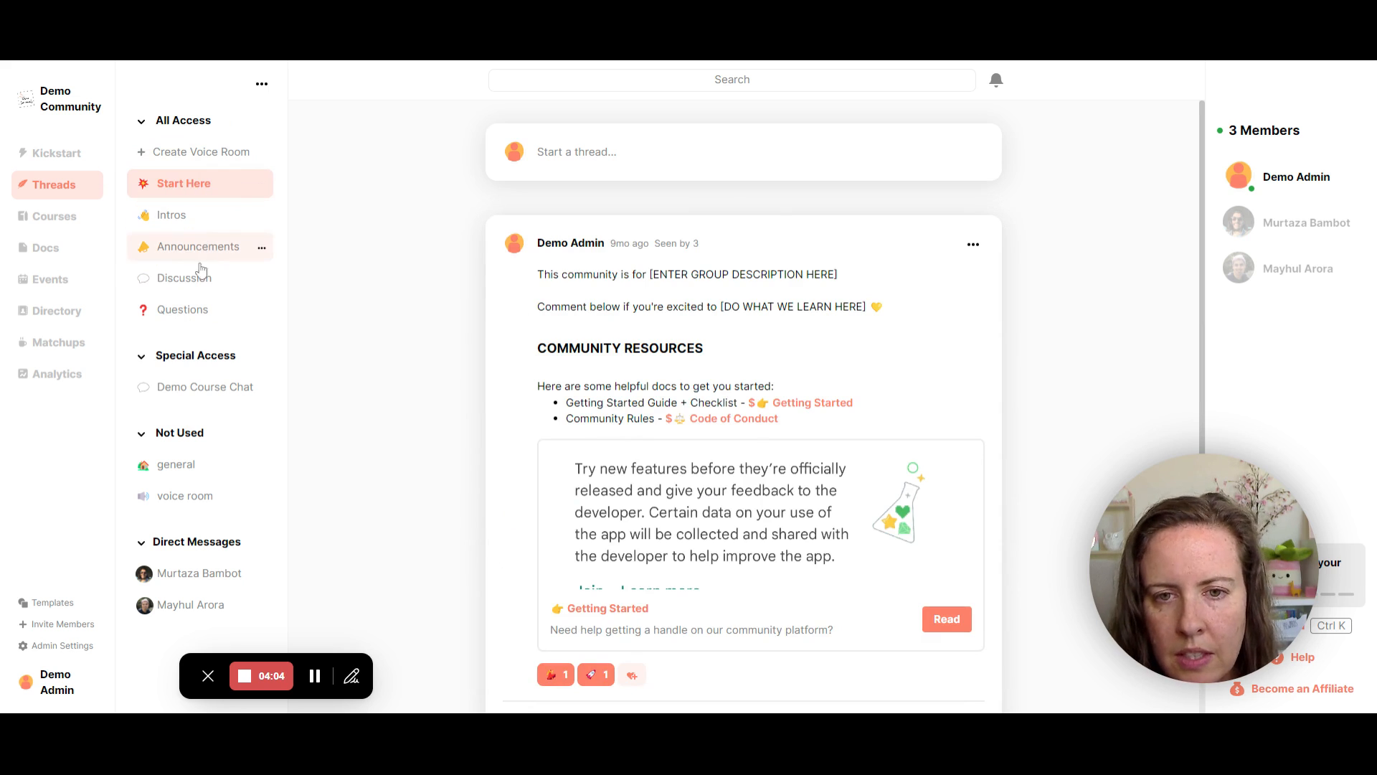
click(192, 310)
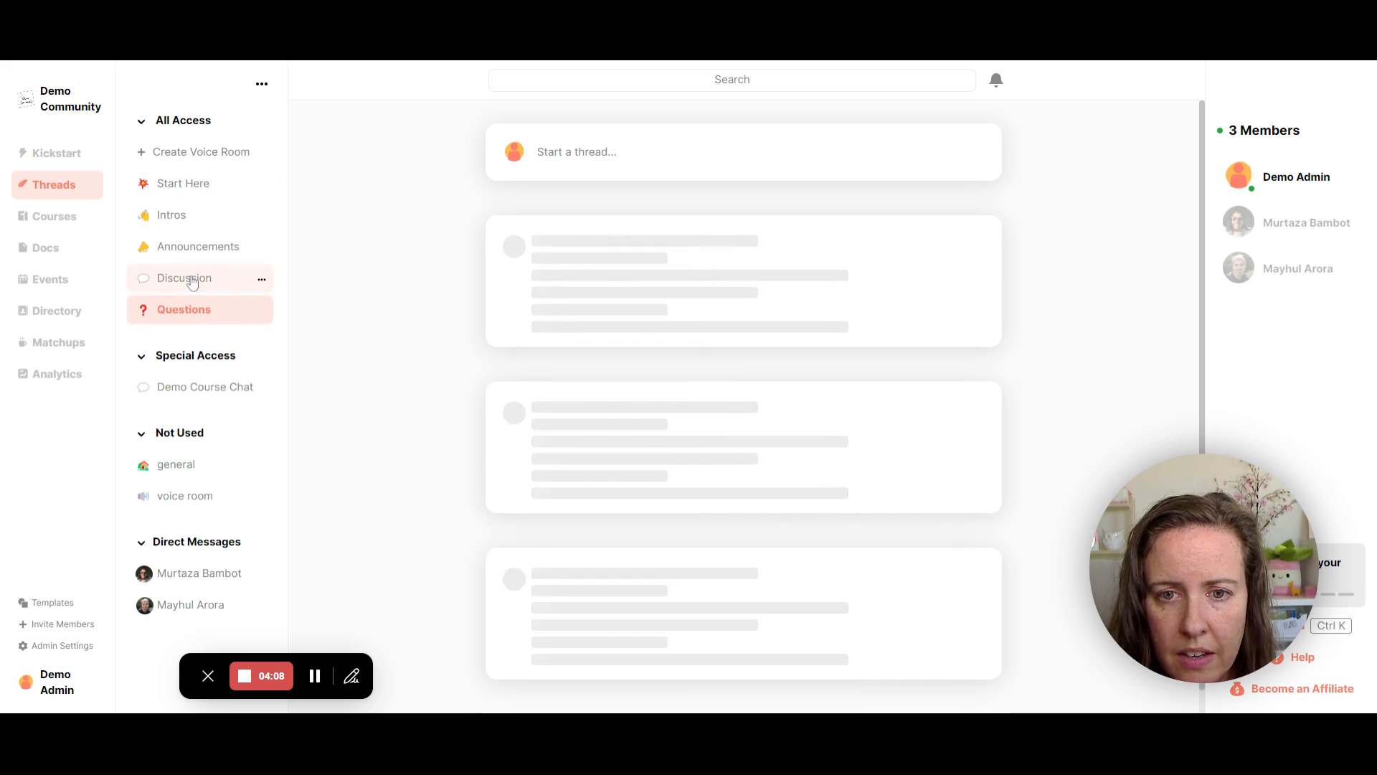
click(191, 278)
click(189, 245)
click(185, 217)
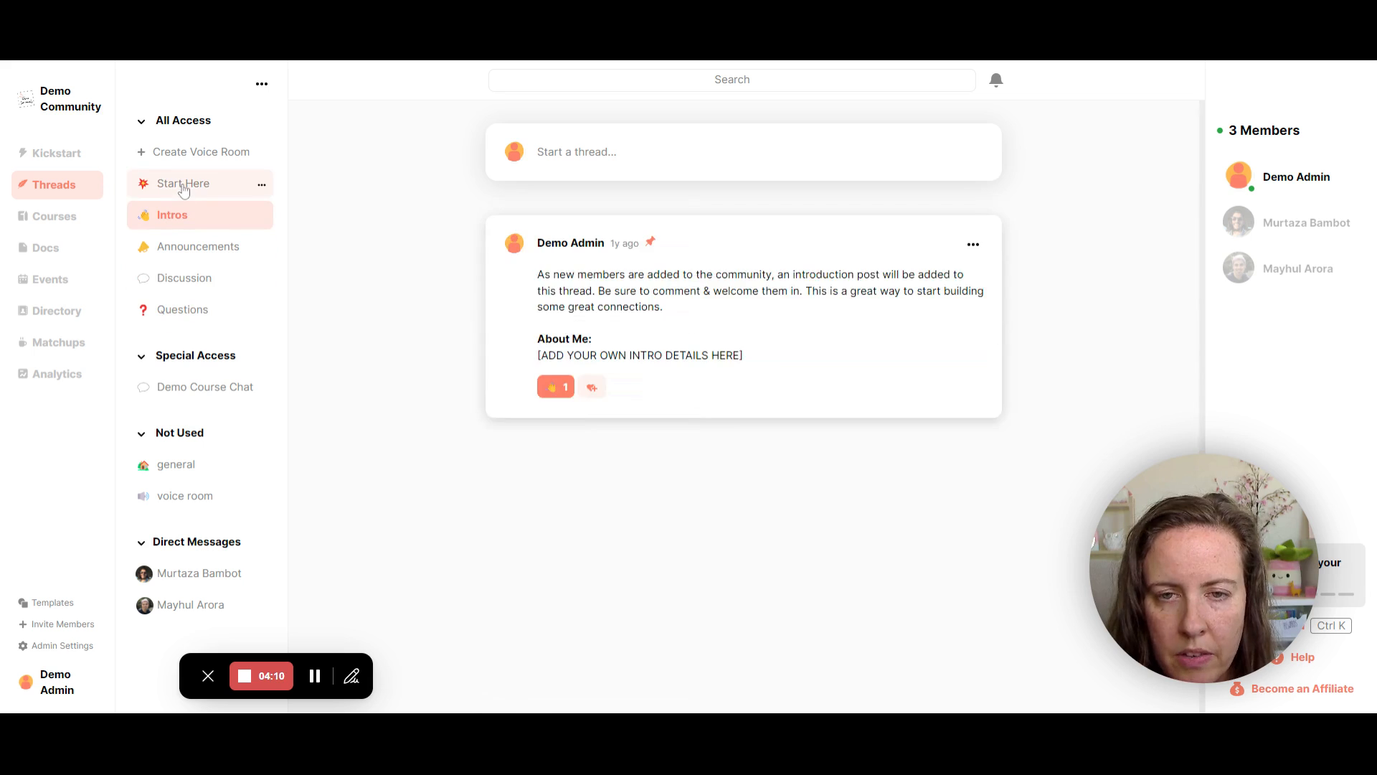
click(187, 188)
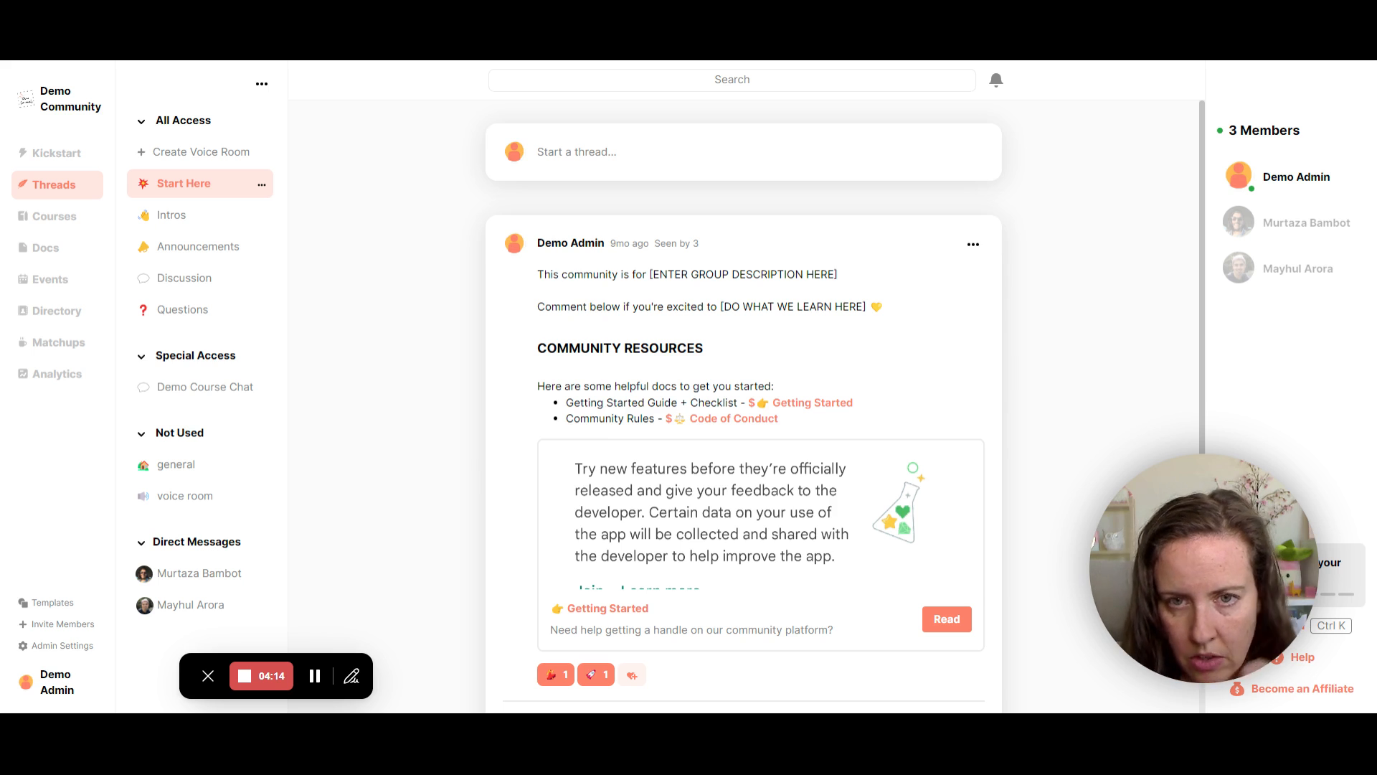
- Open the Start Here channel for editing and examine its Set as Default Channel option
click(262, 187)
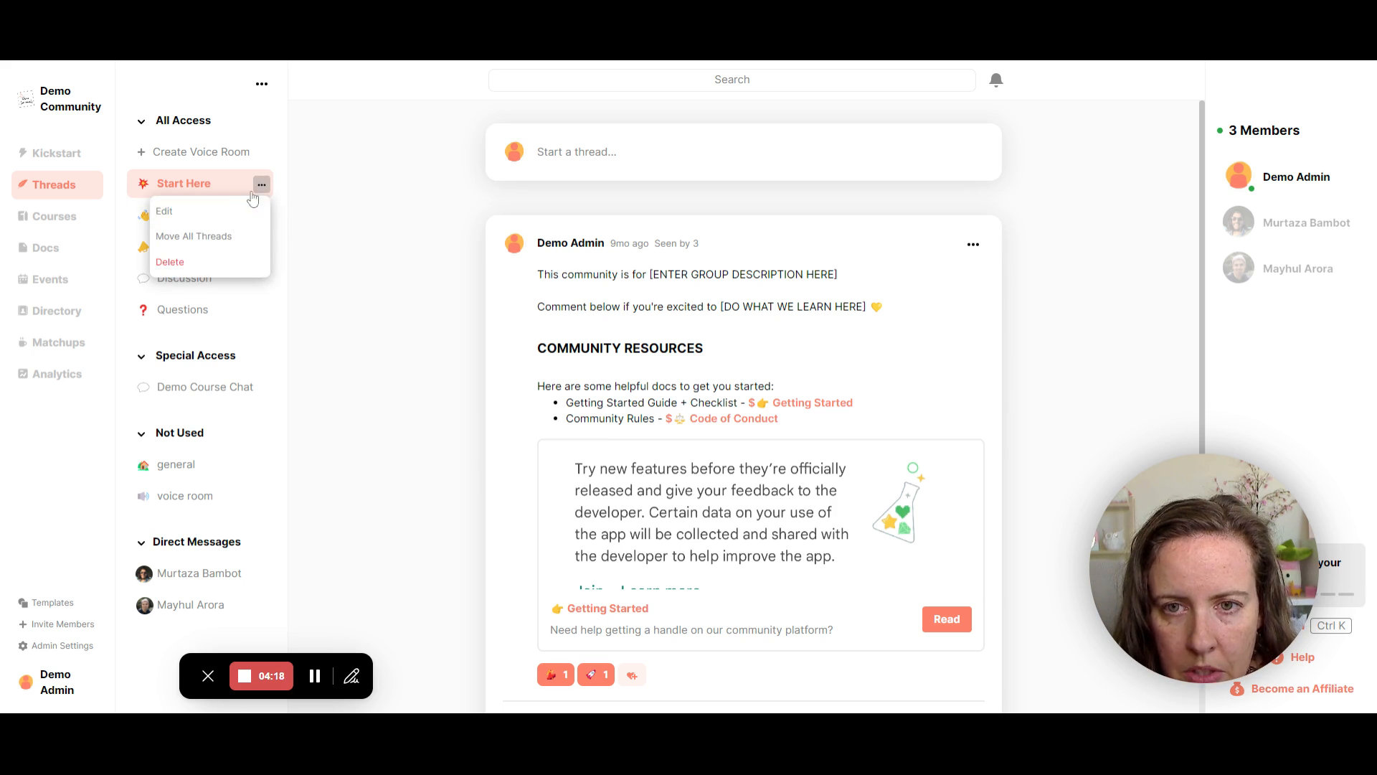
click(229, 213)
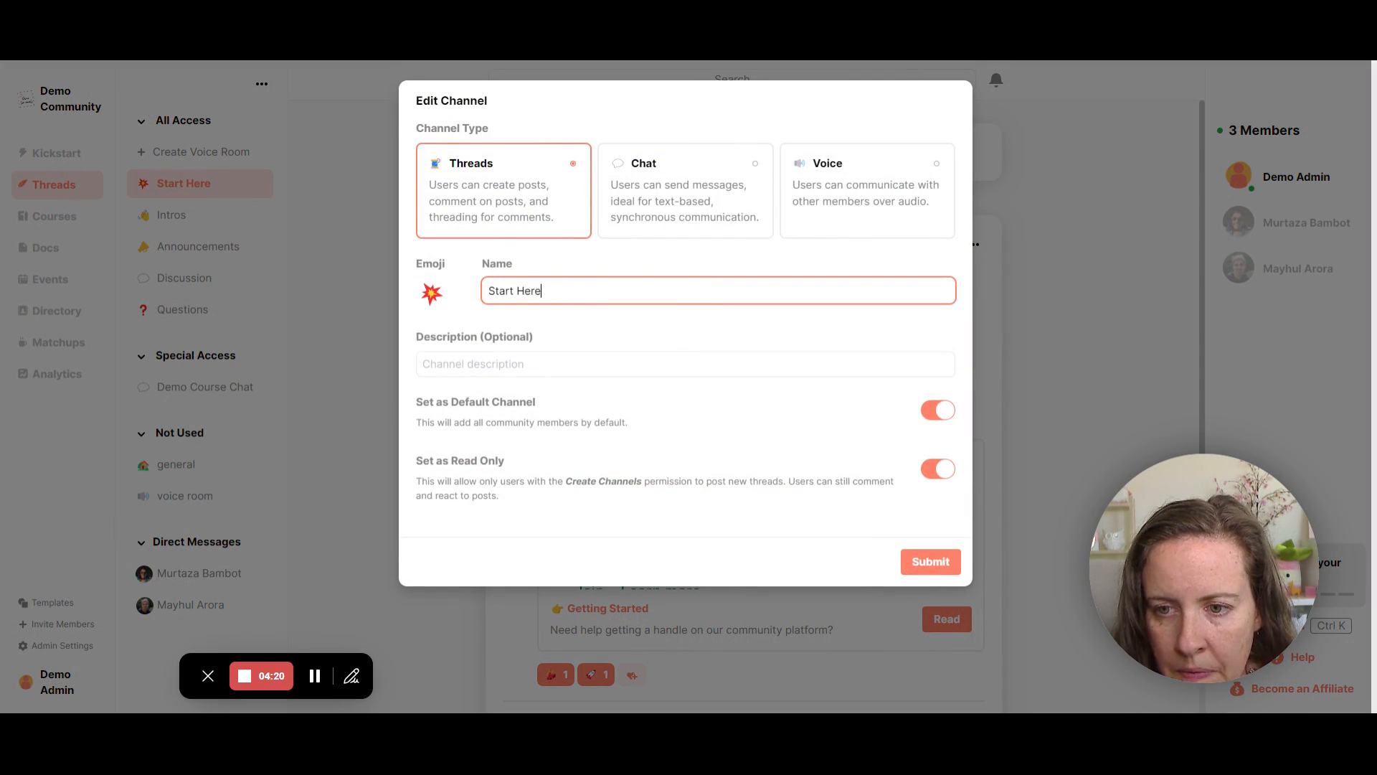
drag(423, 404, 574, 408)
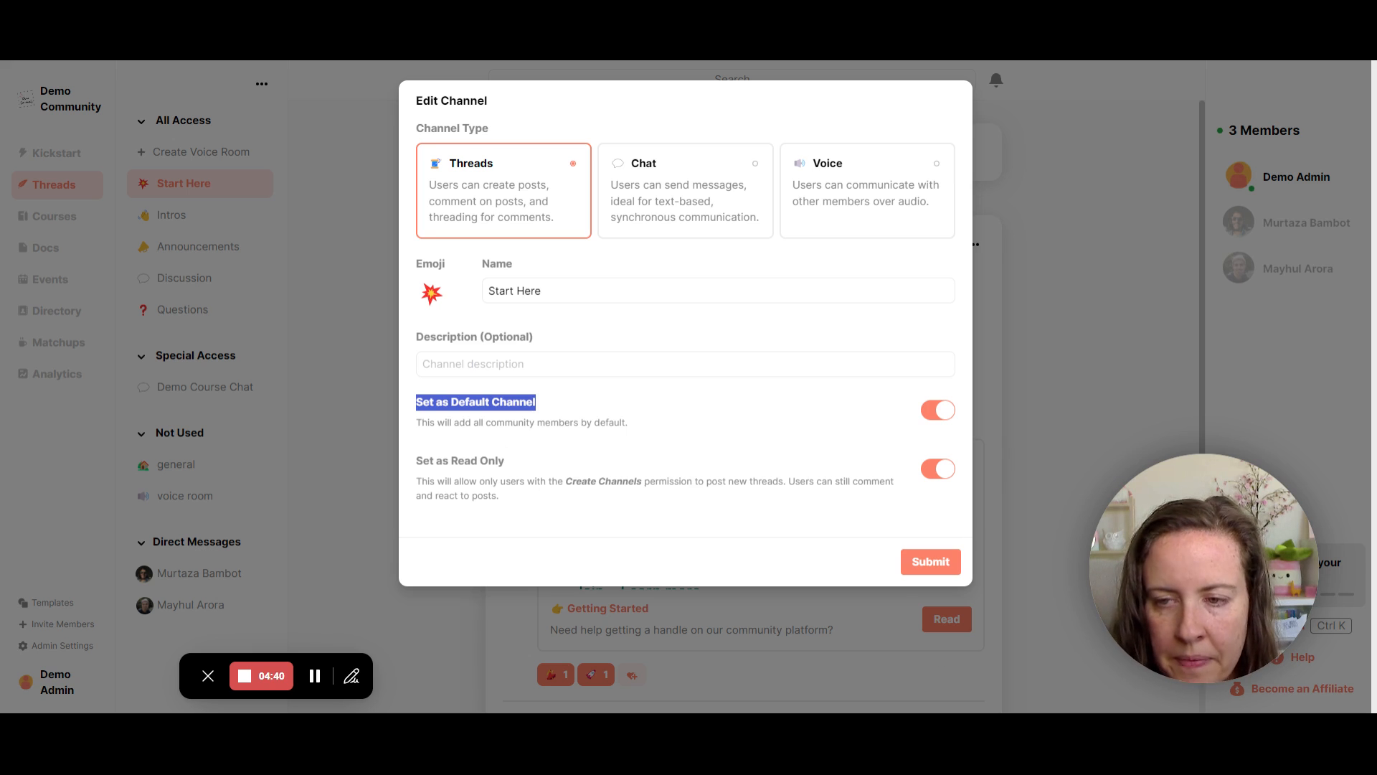
click(547, 409)
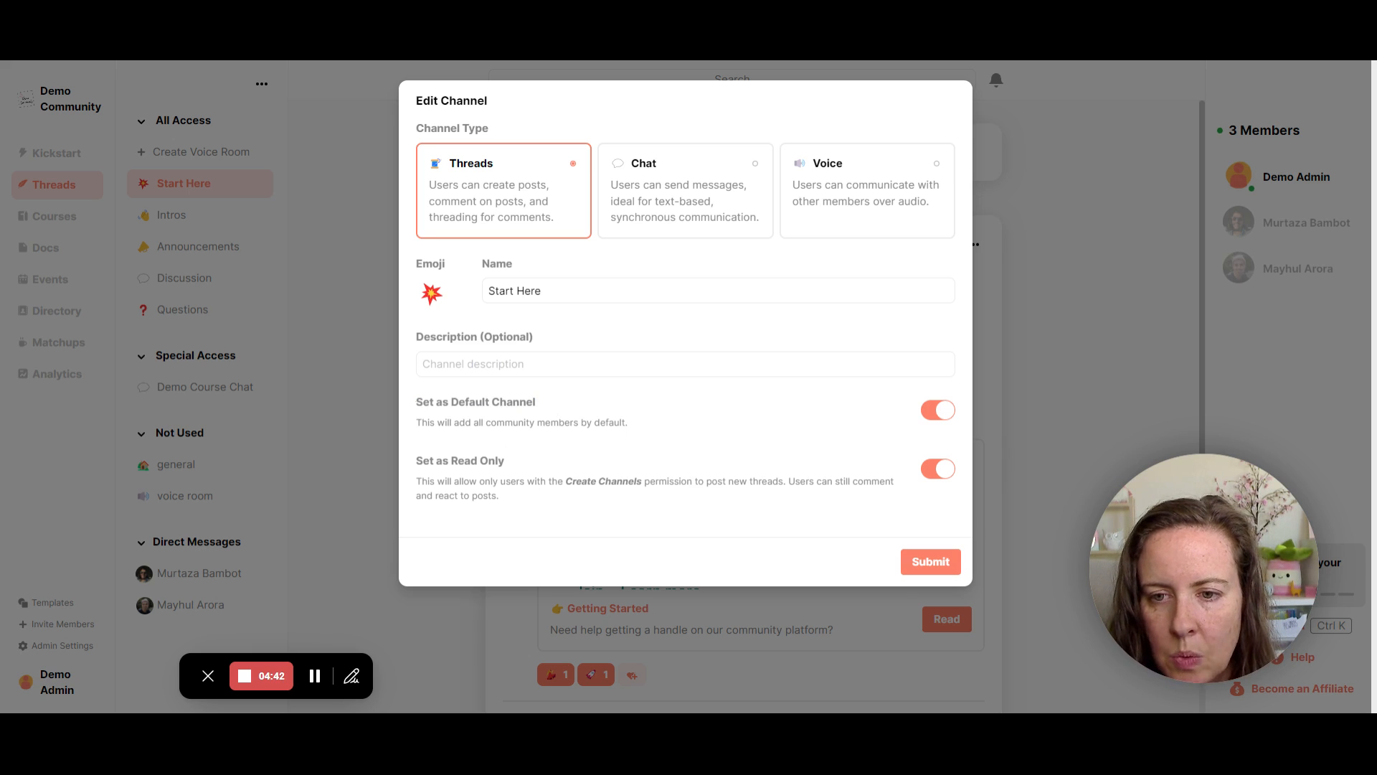
drag(415, 402, 555, 407)
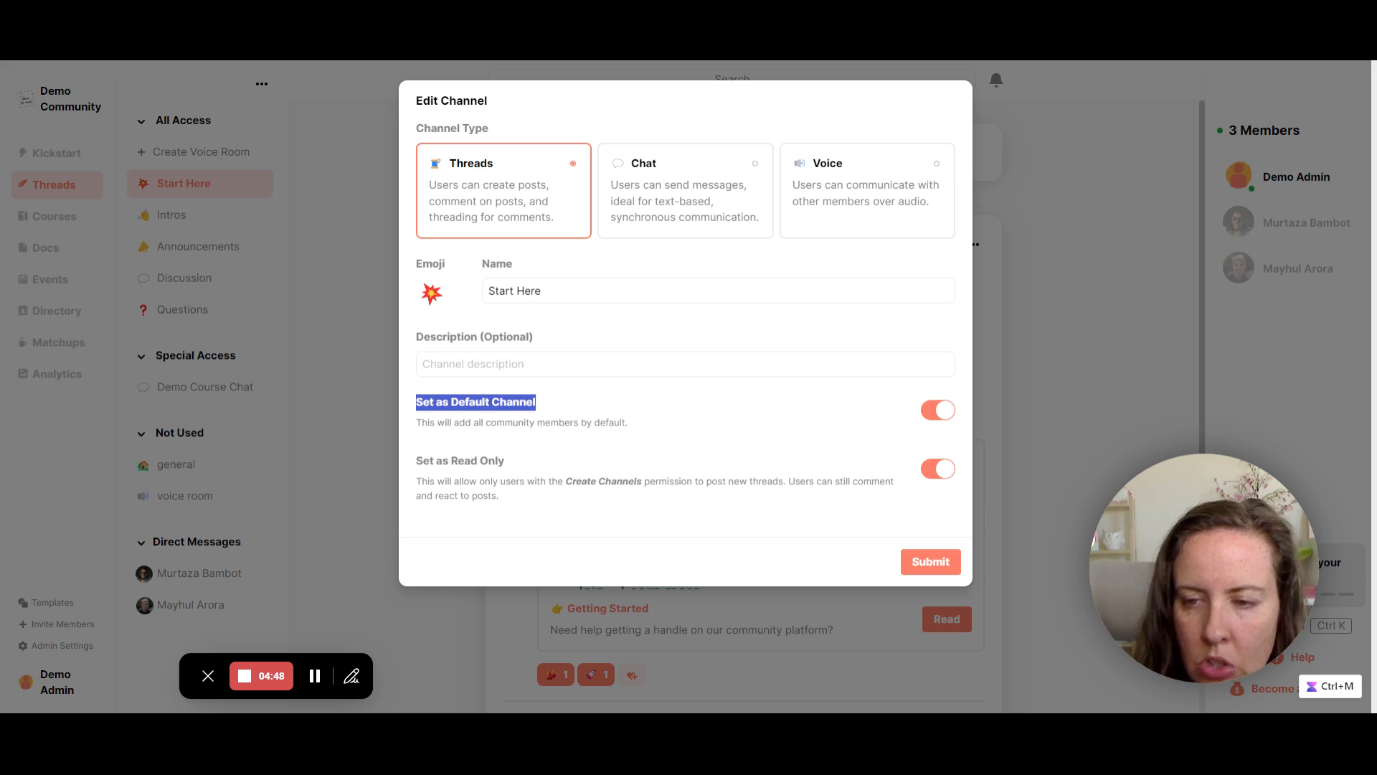
- Turn off Set as Default Channel for Start Here and add the Administrator, Moderator and User roles to its private access list
click(943, 410)
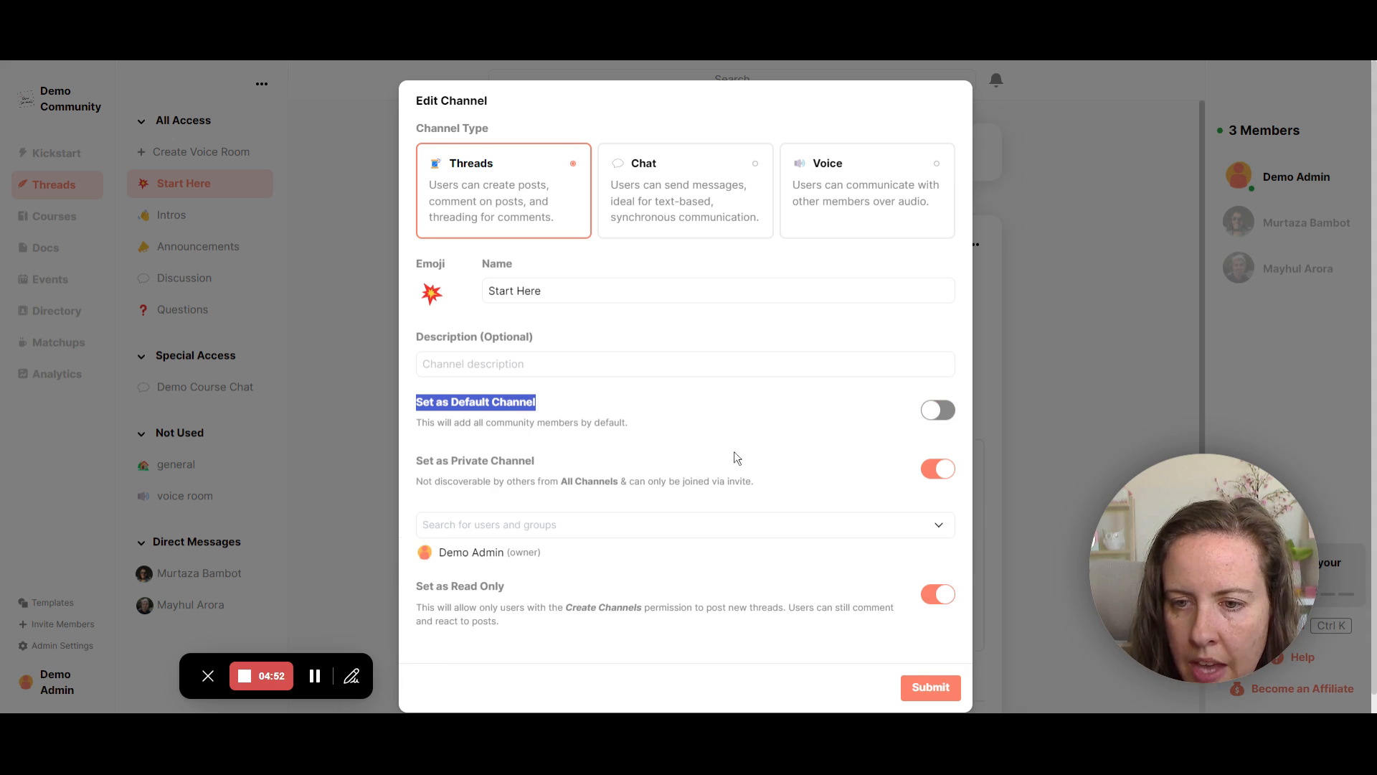
click(462, 533)
click(465, 531)
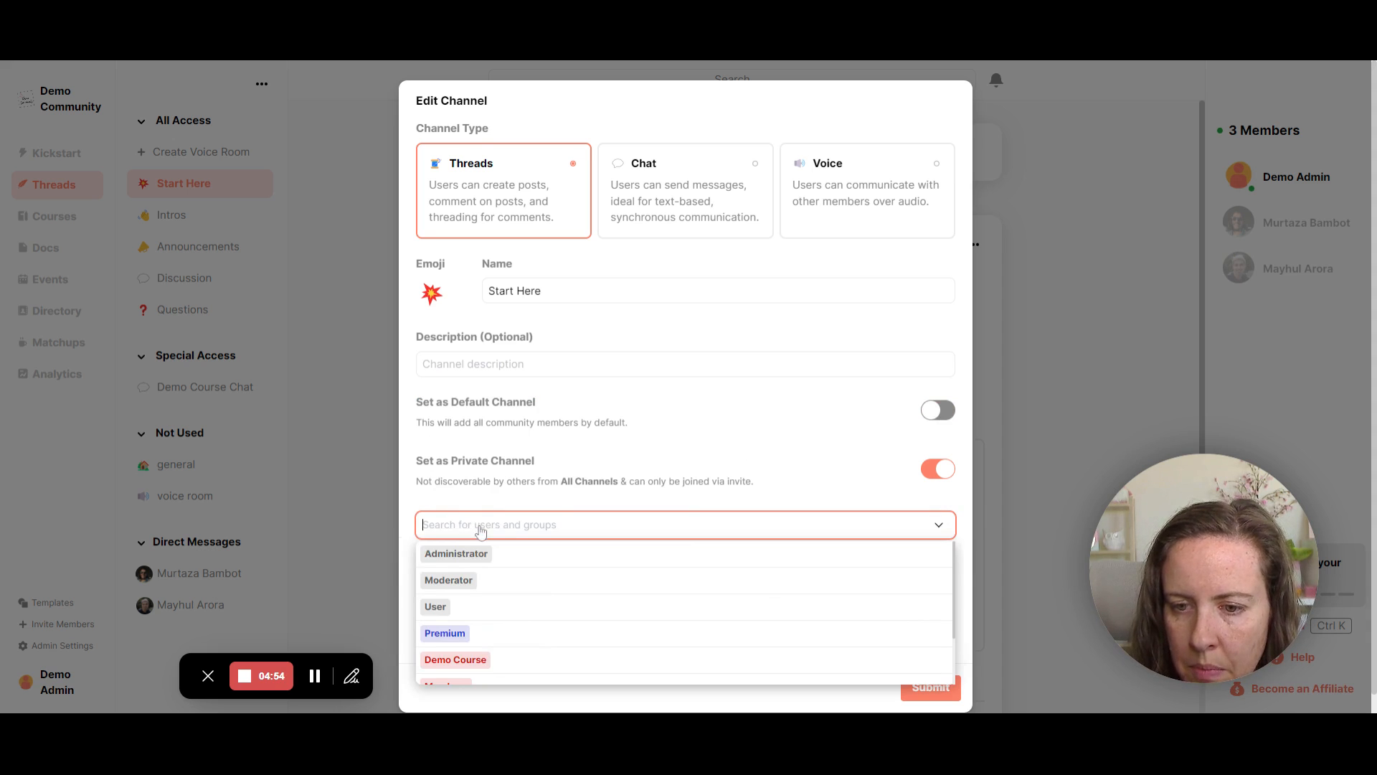
click(523, 535)
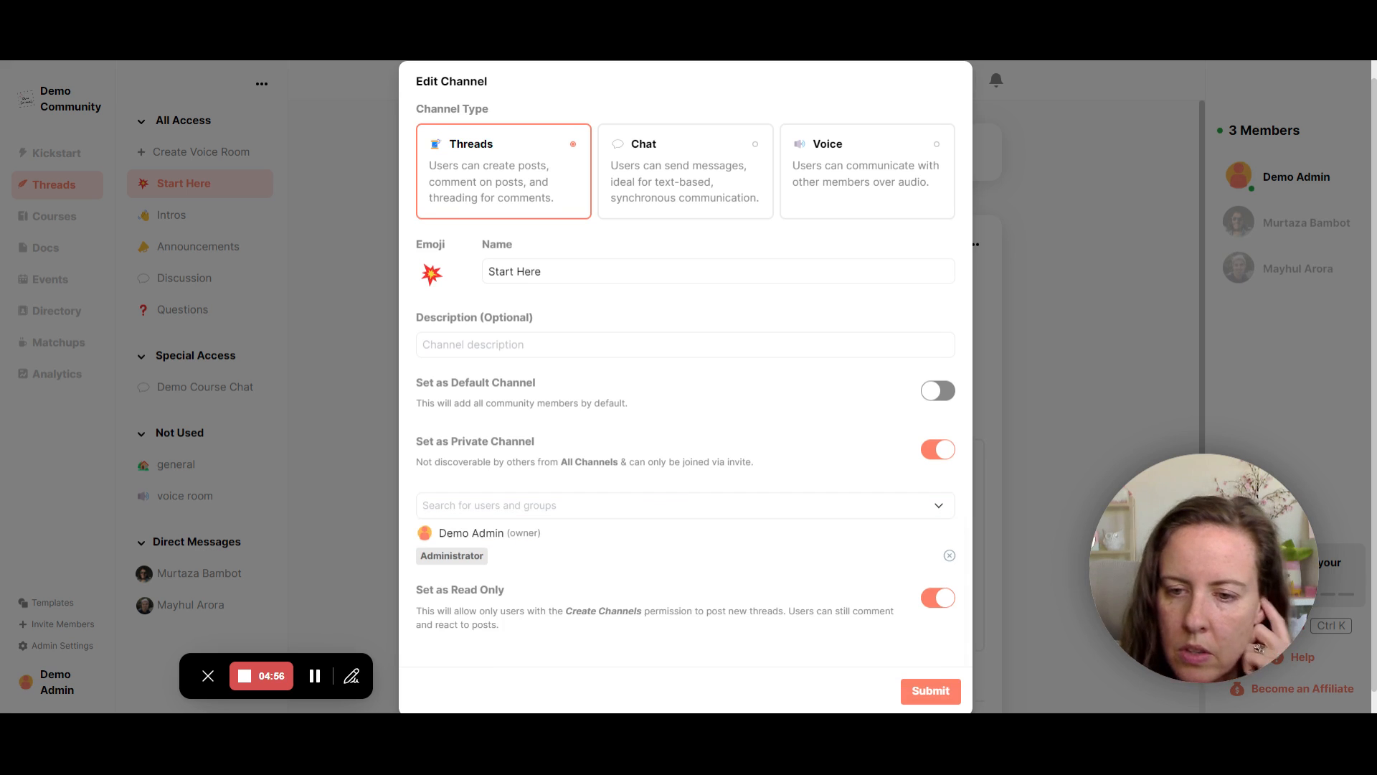
click(578, 511)
click(526, 541)
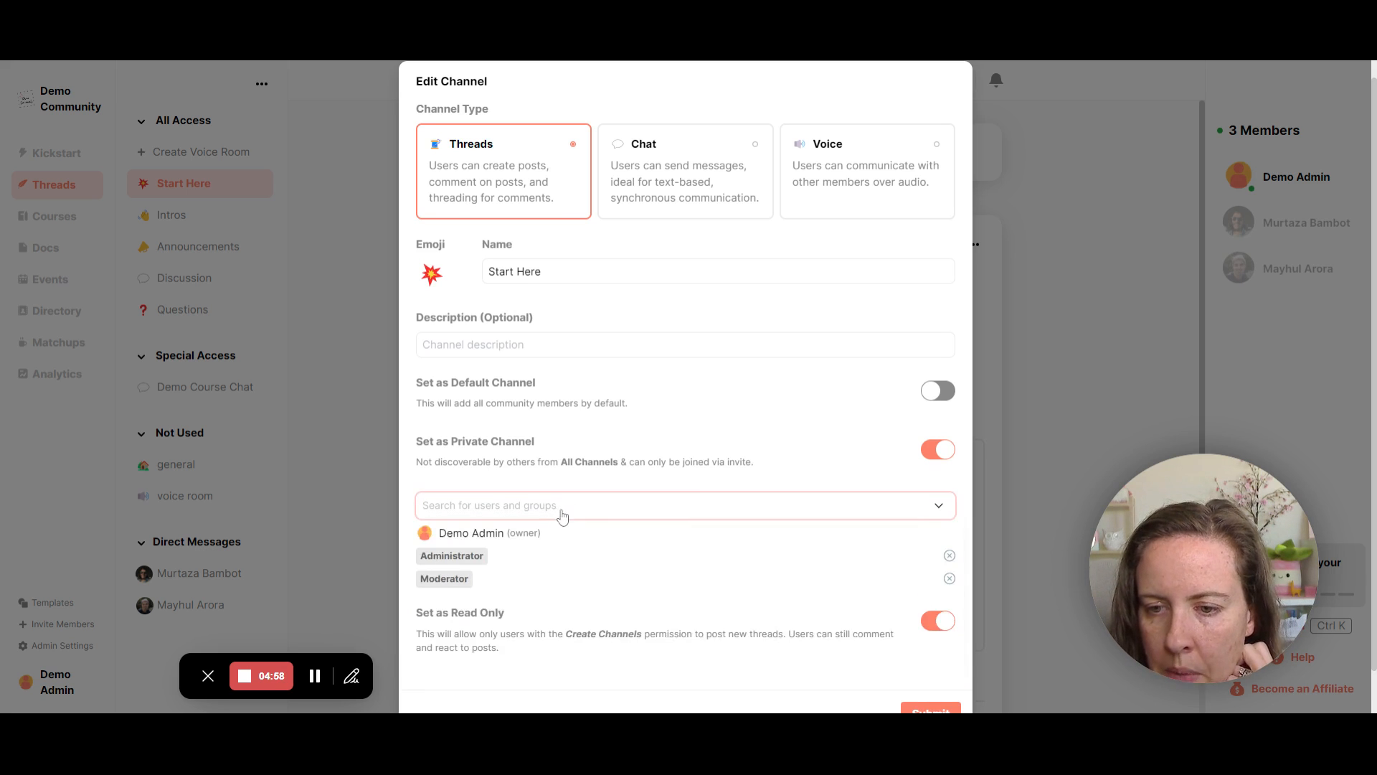
click(566, 508)
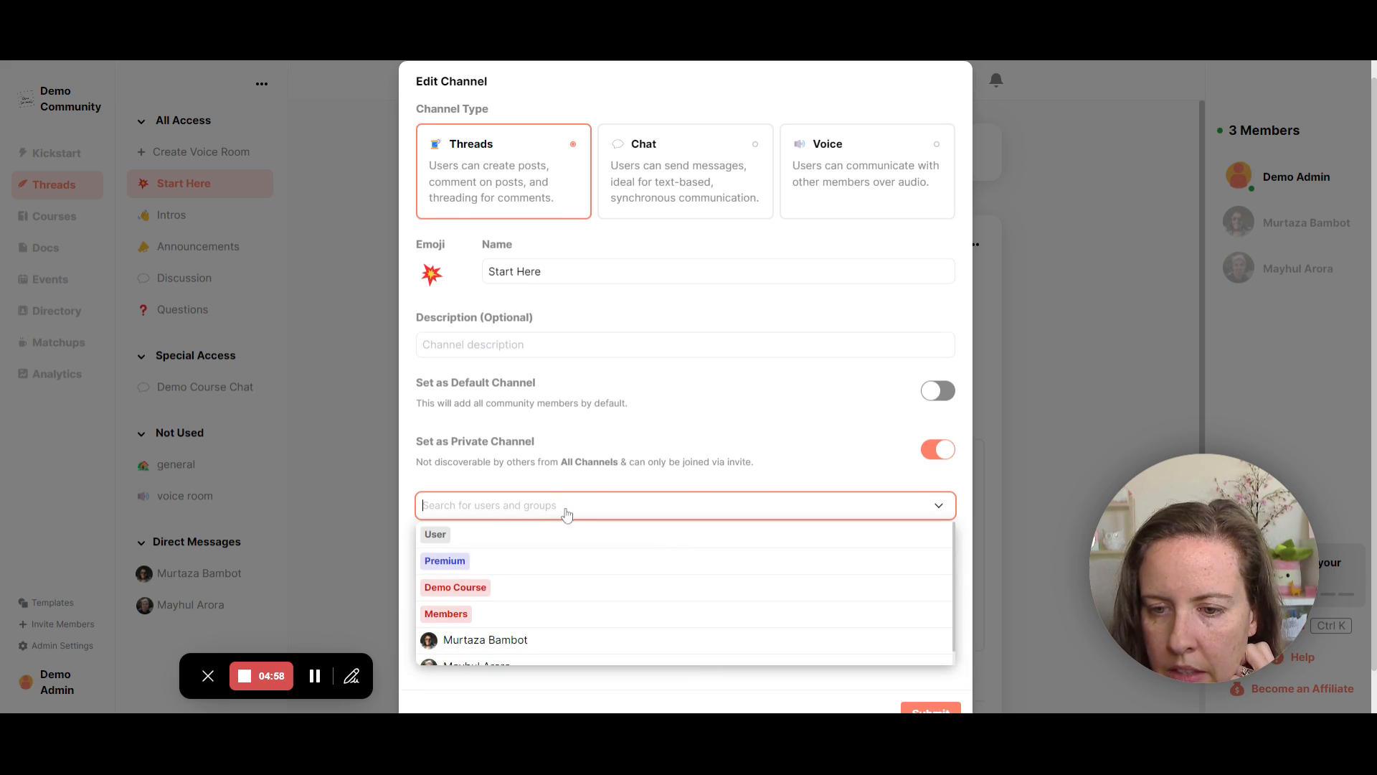
click(459, 537)
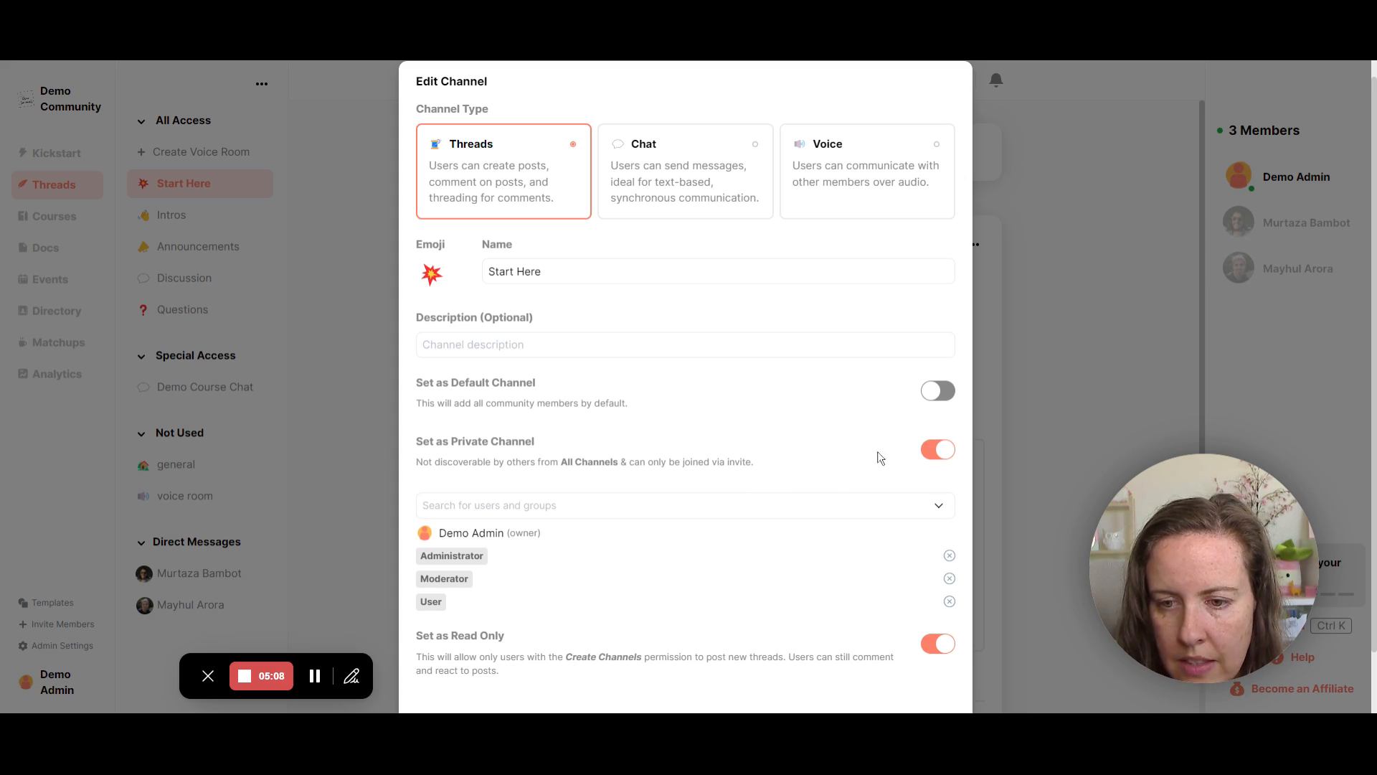
- Remove the User, Moderator and Administrator roles from the Start Here channel's access list
click(950, 601)
click(950, 578)
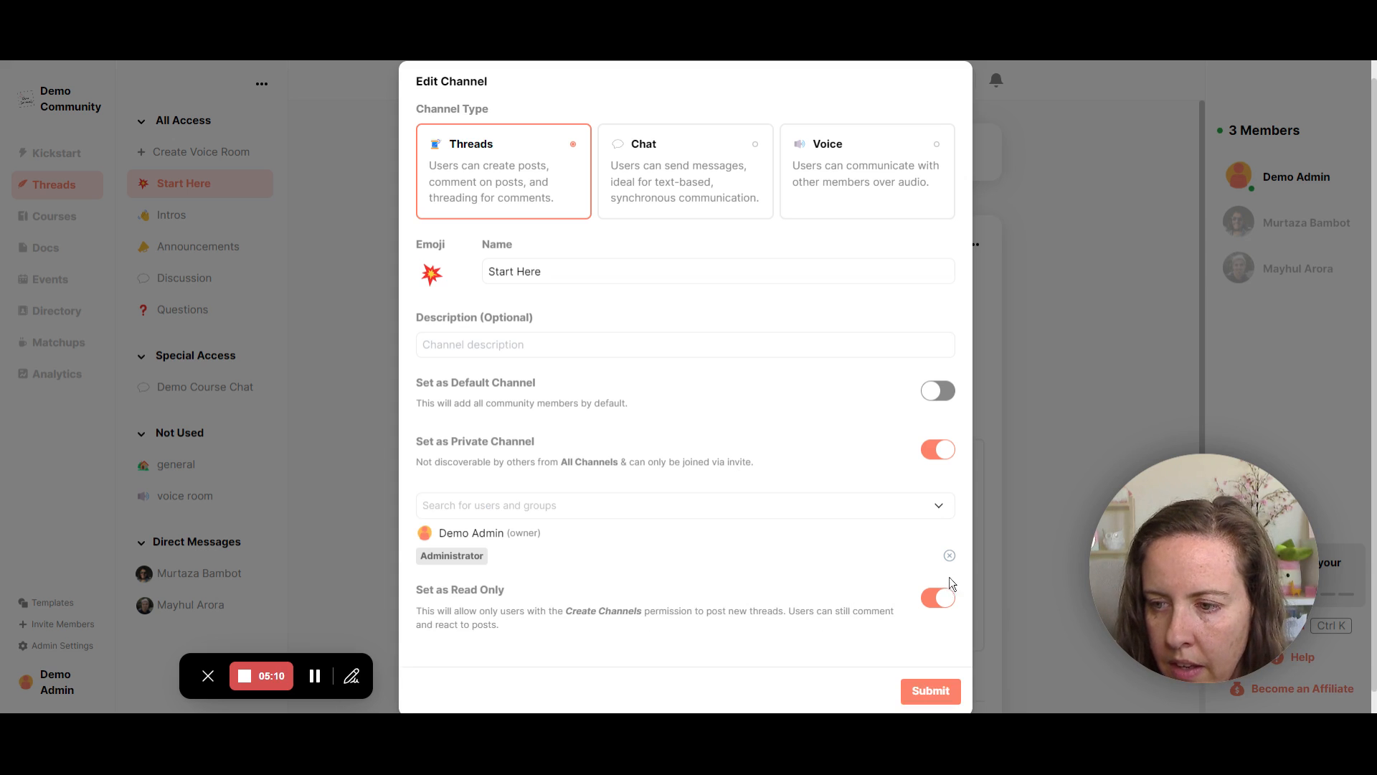
click(950, 556)
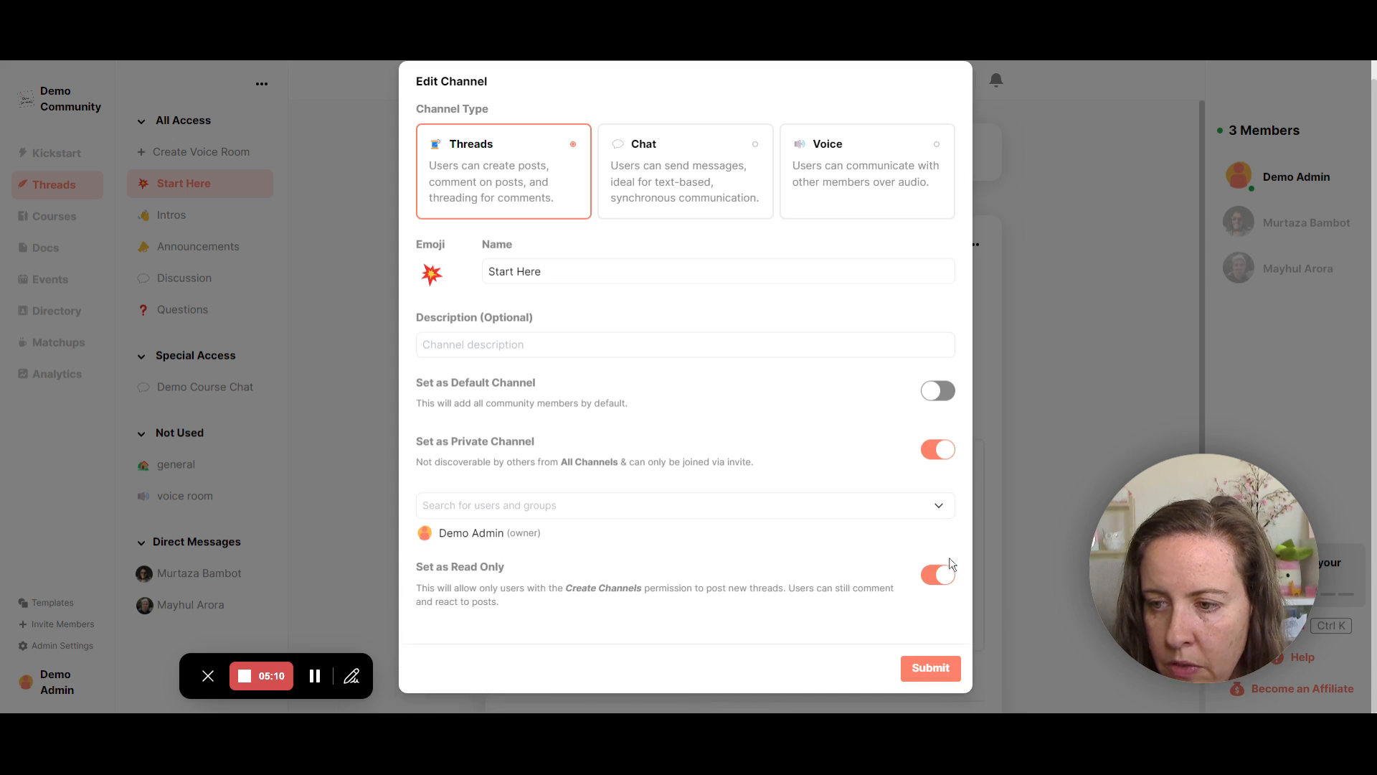
- Add the Premium group and the Moderator role to the Start Here channel's private access list
click(618, 503)
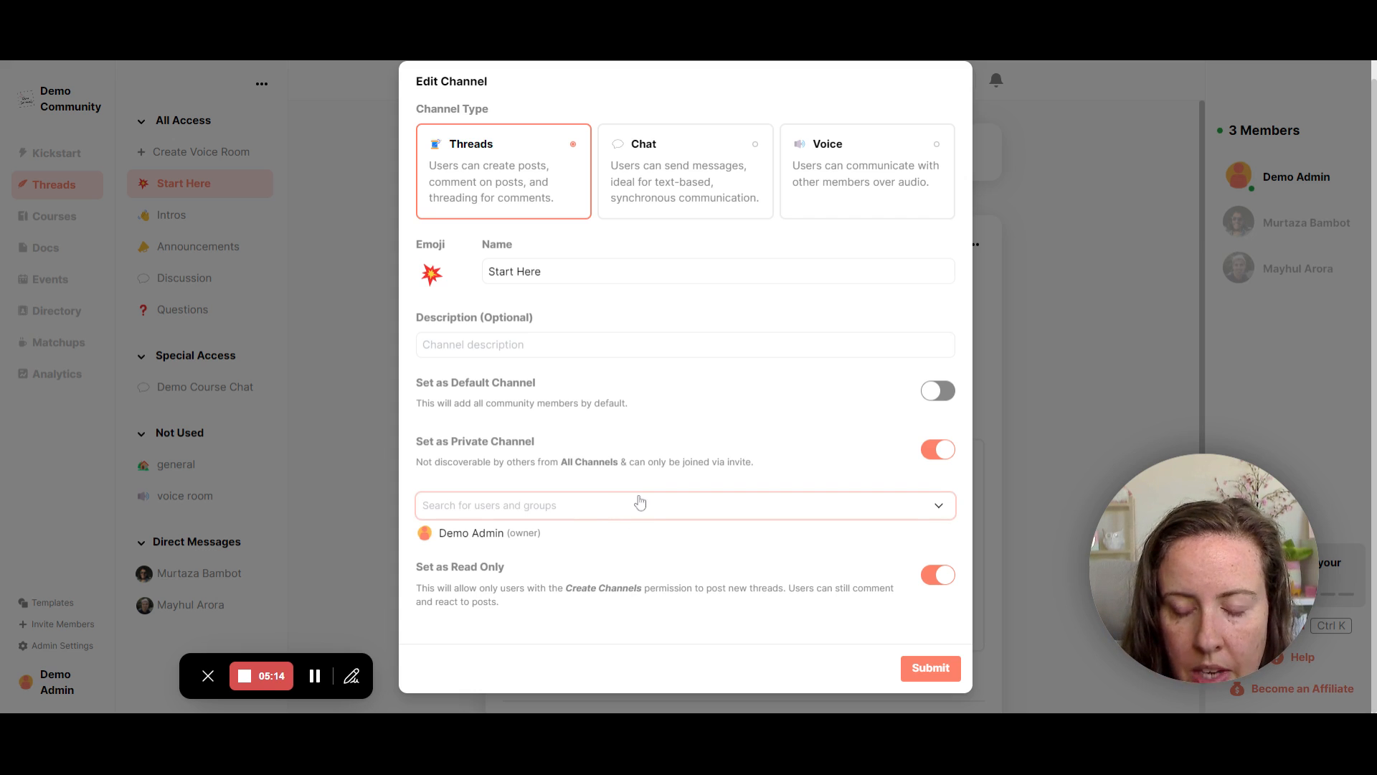
click(559, 505)
scroll(498, 581, down, 1)
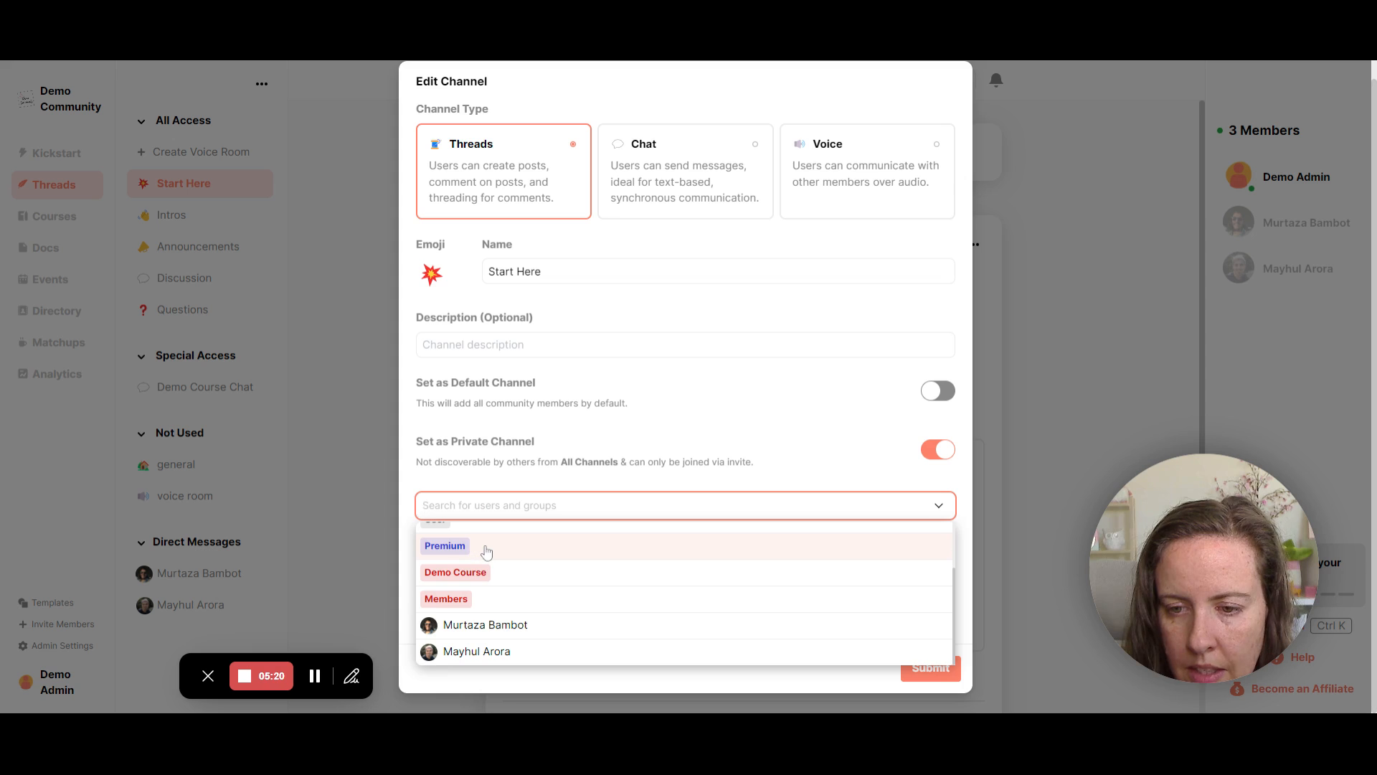
click(486, 551)
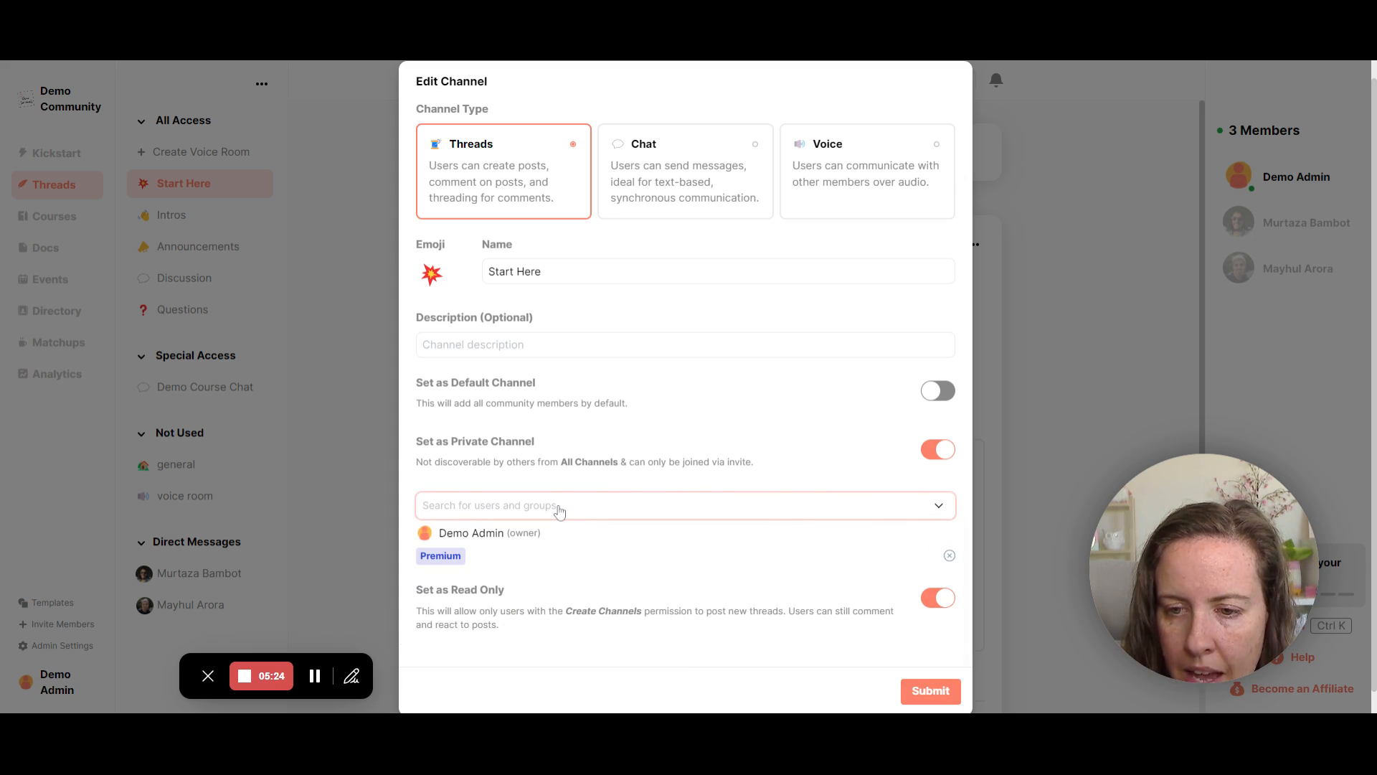
click(587, 504)
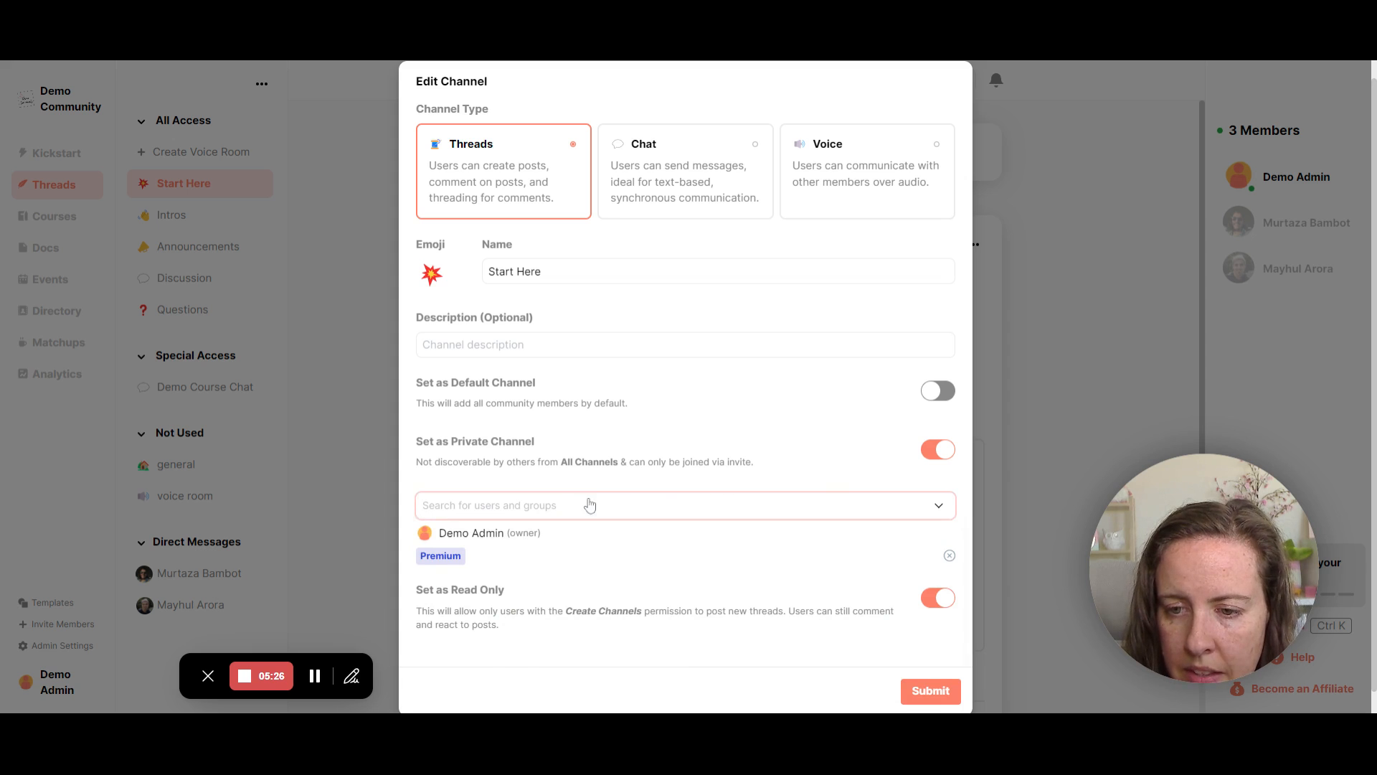
click(540, 557)
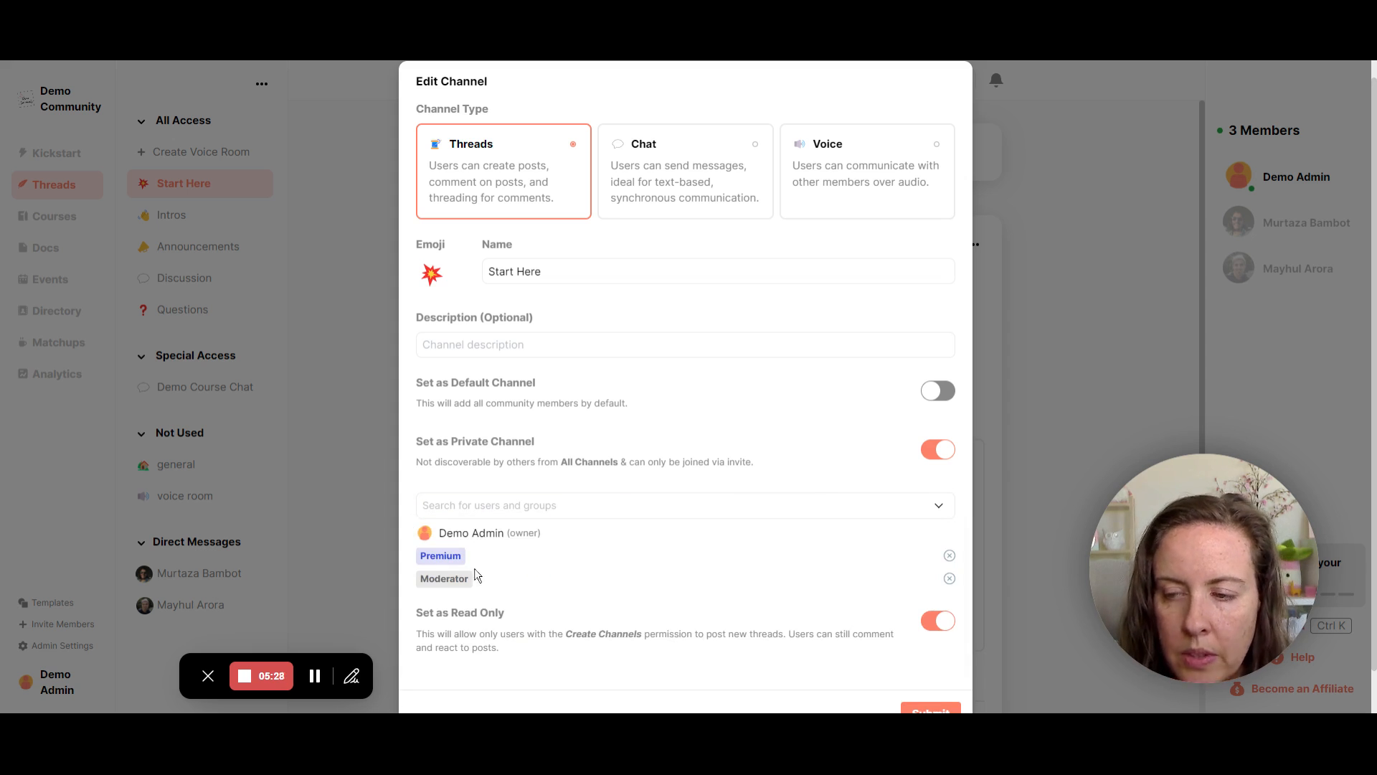
- Set Start Here as a default channel again and submit the channel settings
scroll(600, 584, down, 2)
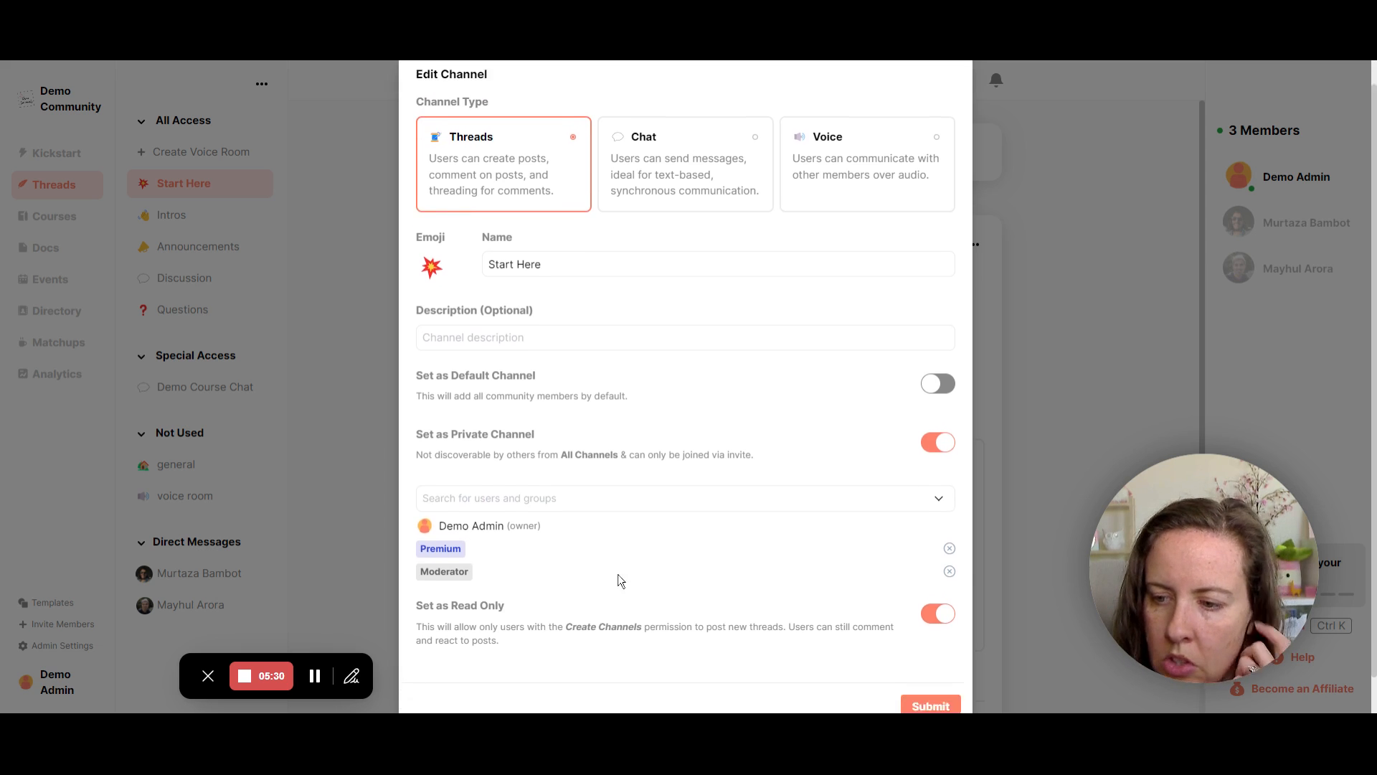
click(934, 347)
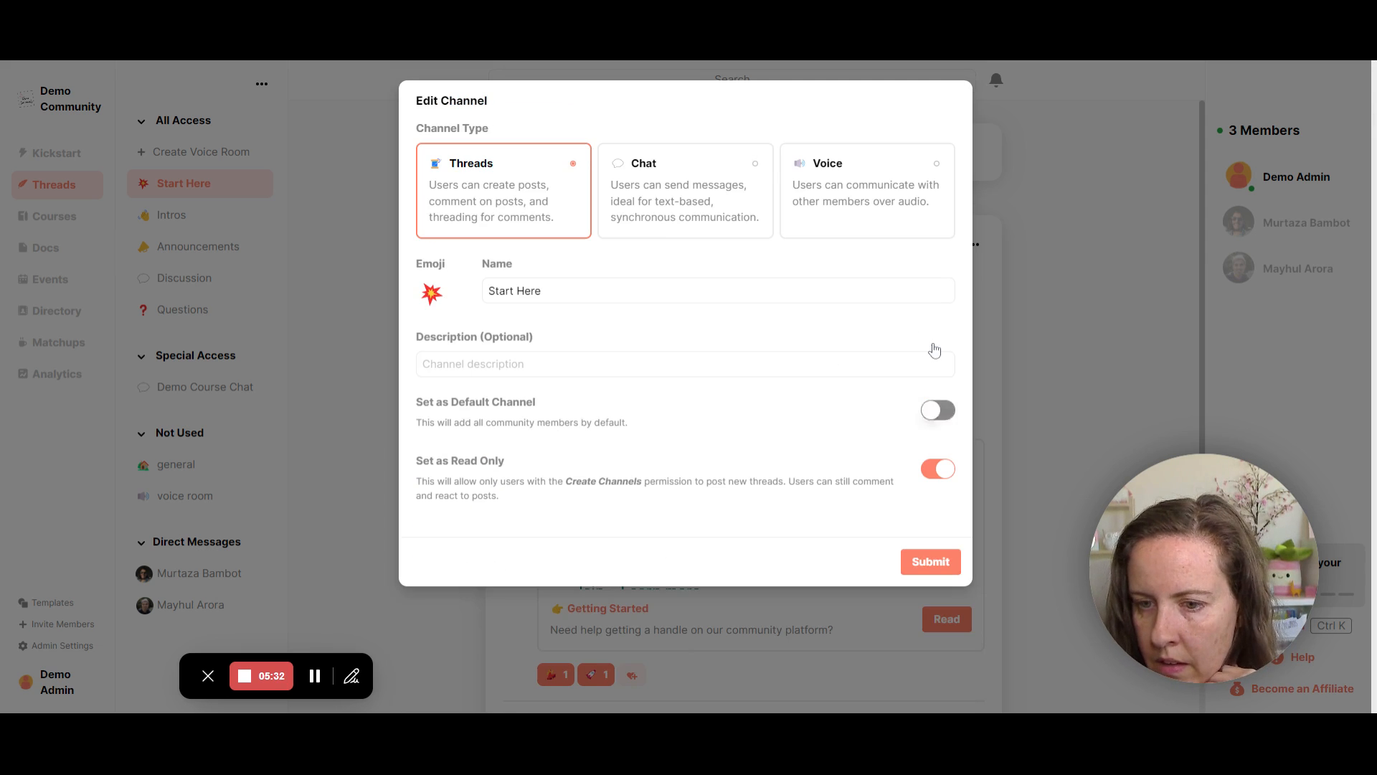
click(931, 563)
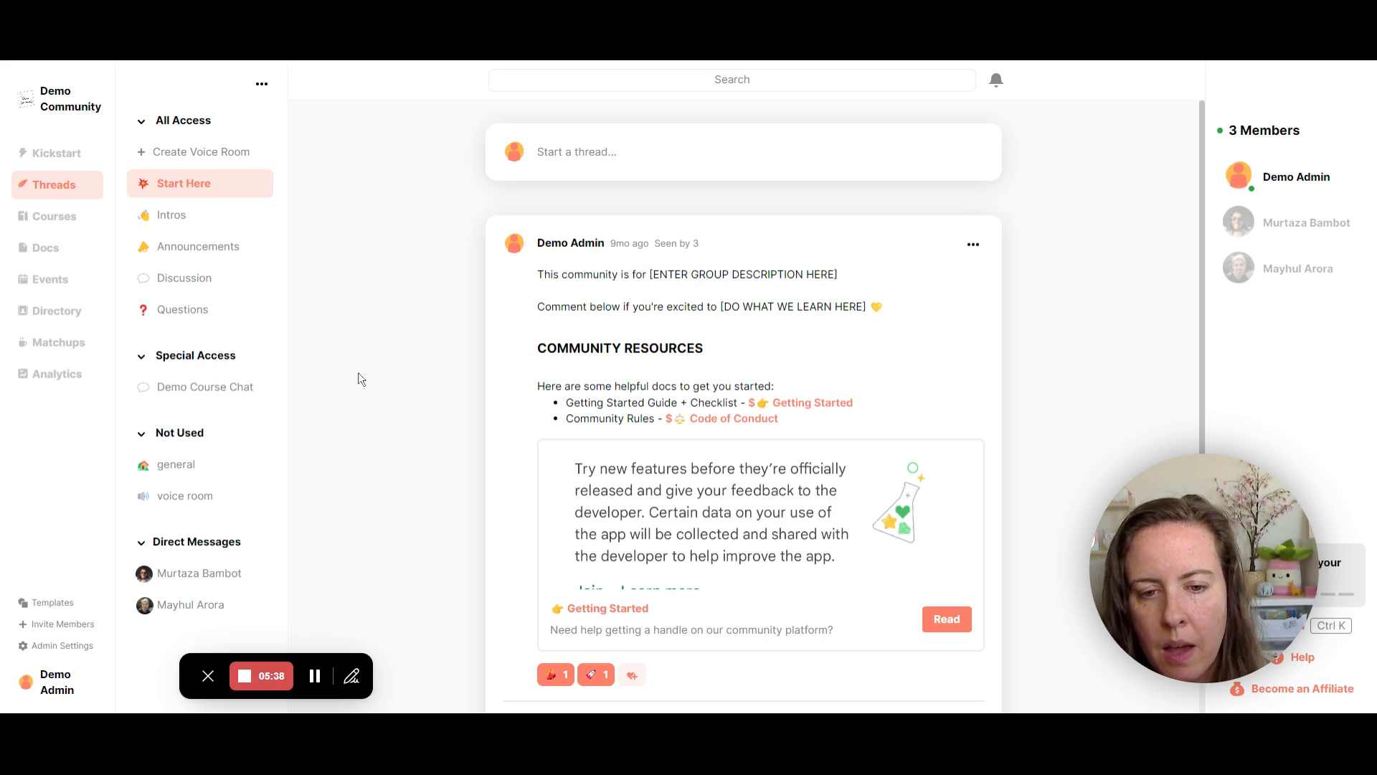
- Open the Products page under Monetization in the community's admin settings
click(73, 652)
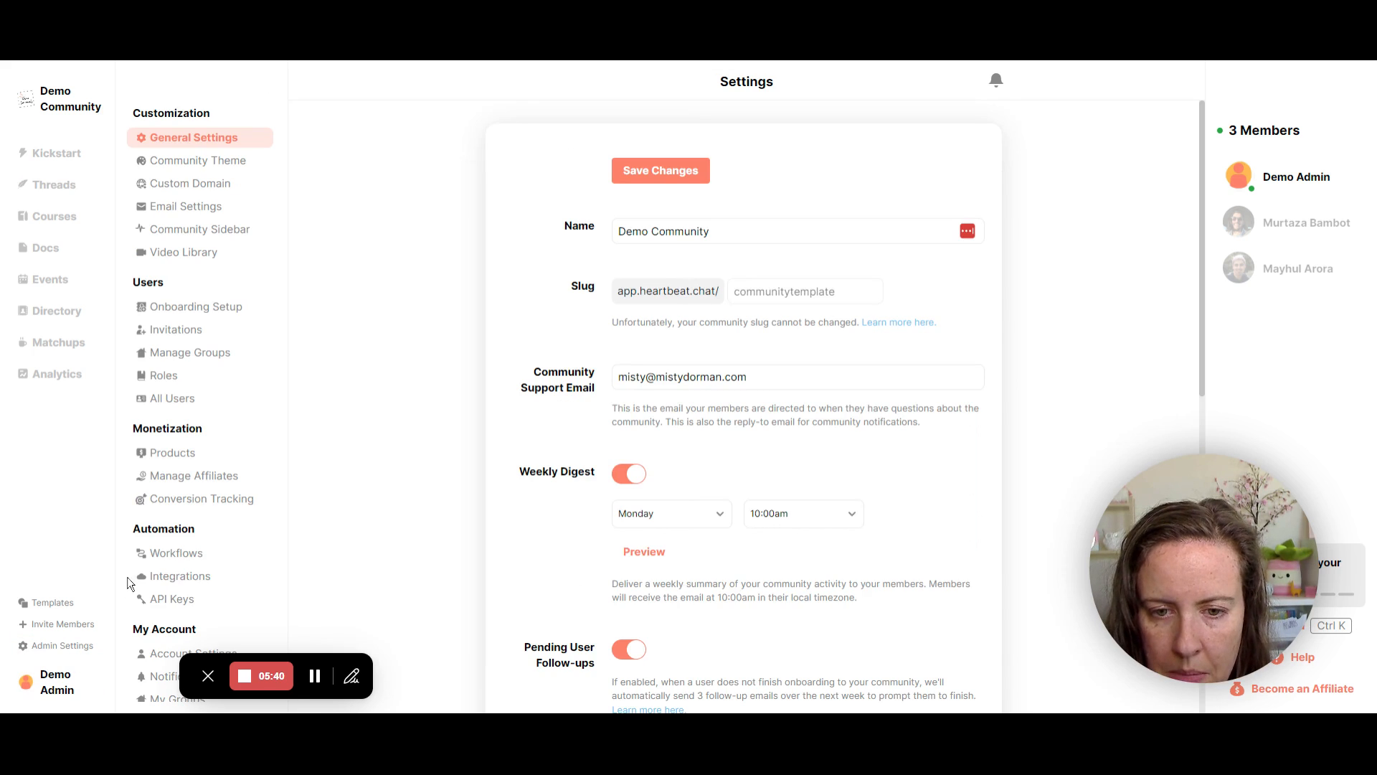
click(166, 461)
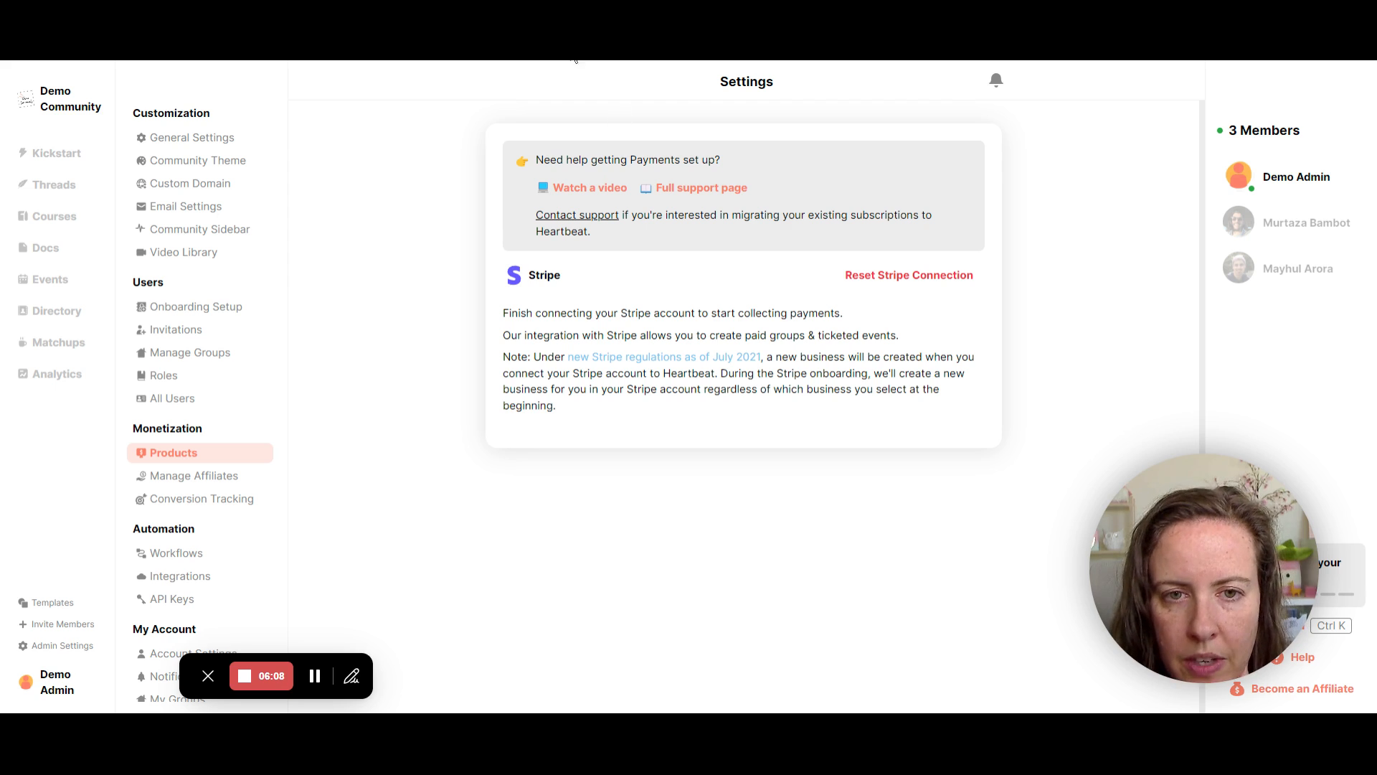
- Open the Demo Course Chat channel in Threads for editing, examine its private access groups, and close it without changes
click(63, 186)
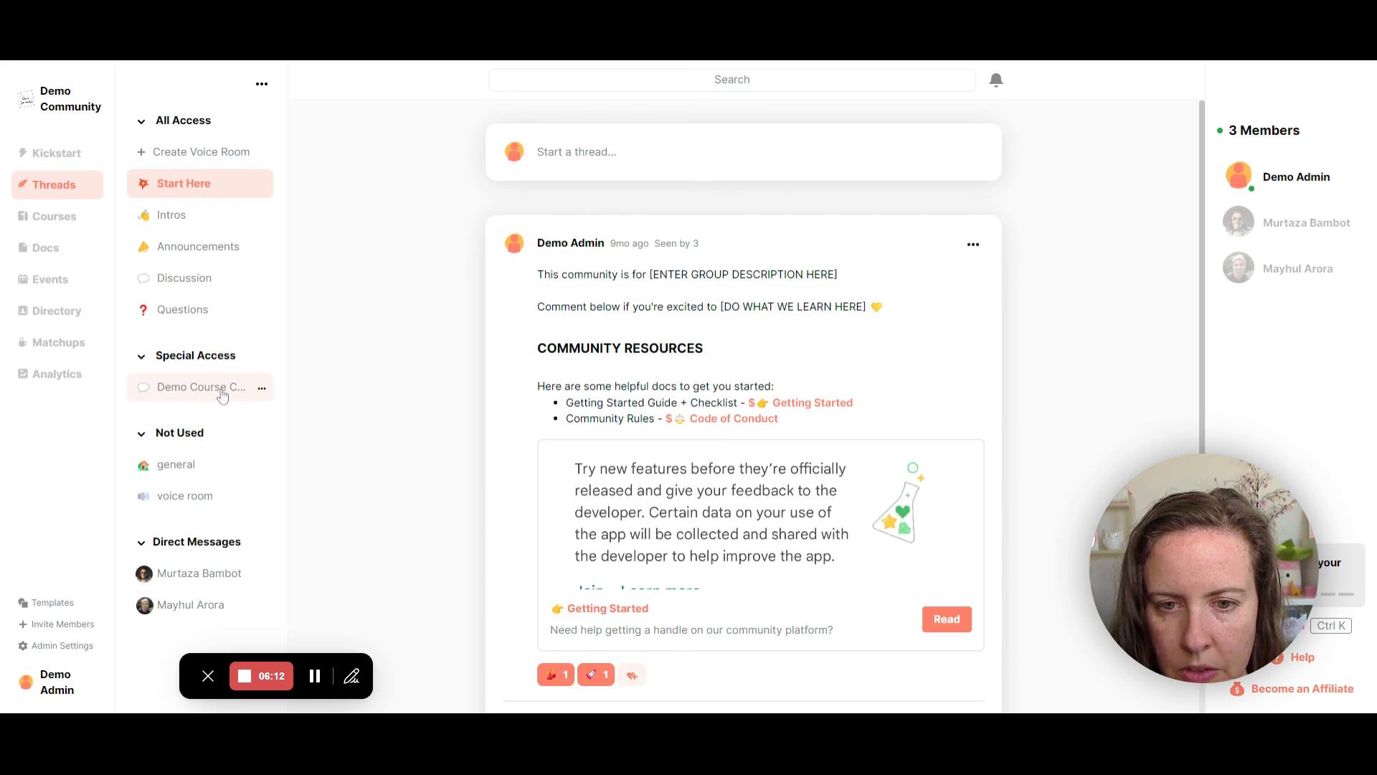
click(262, 388)
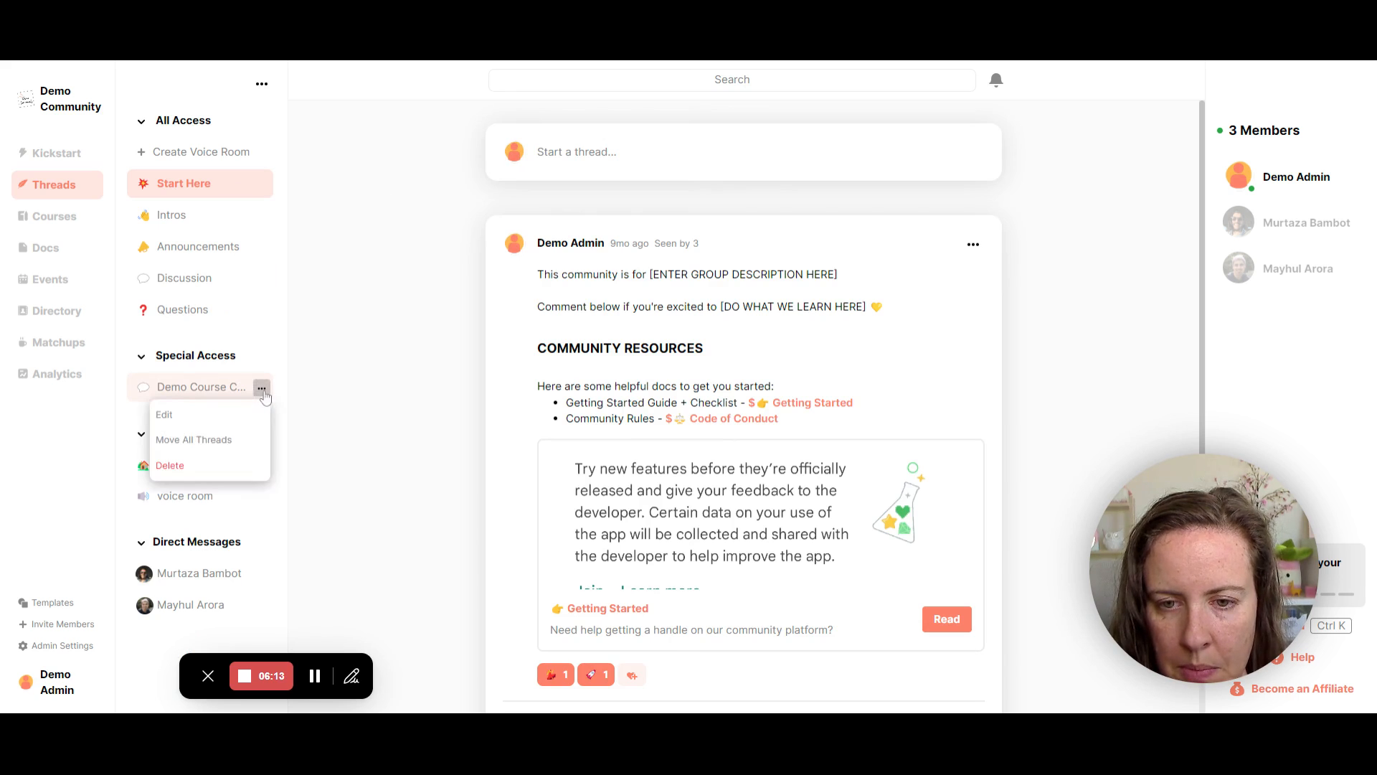
click(226, 415)
scroll(491, 495, down, 1)
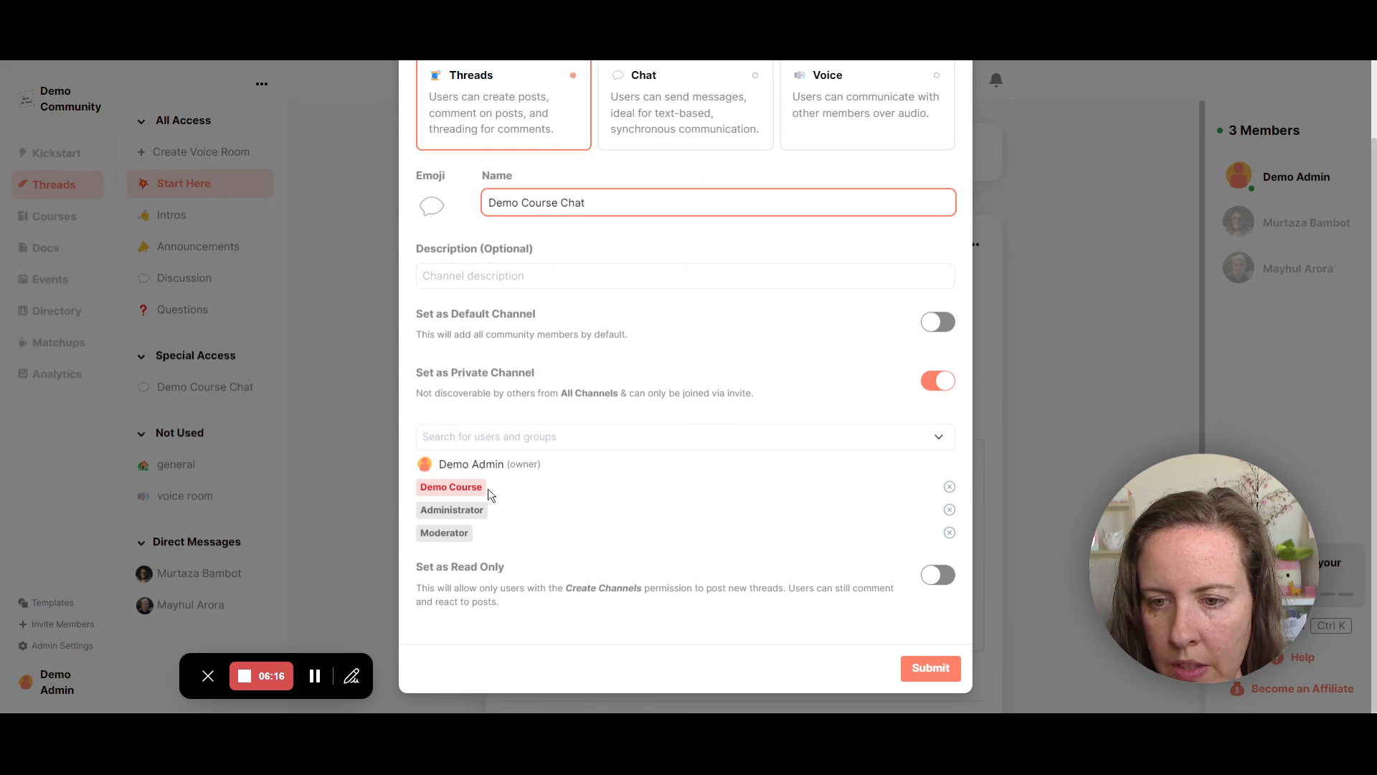
drag(487, 493, 396, 490)
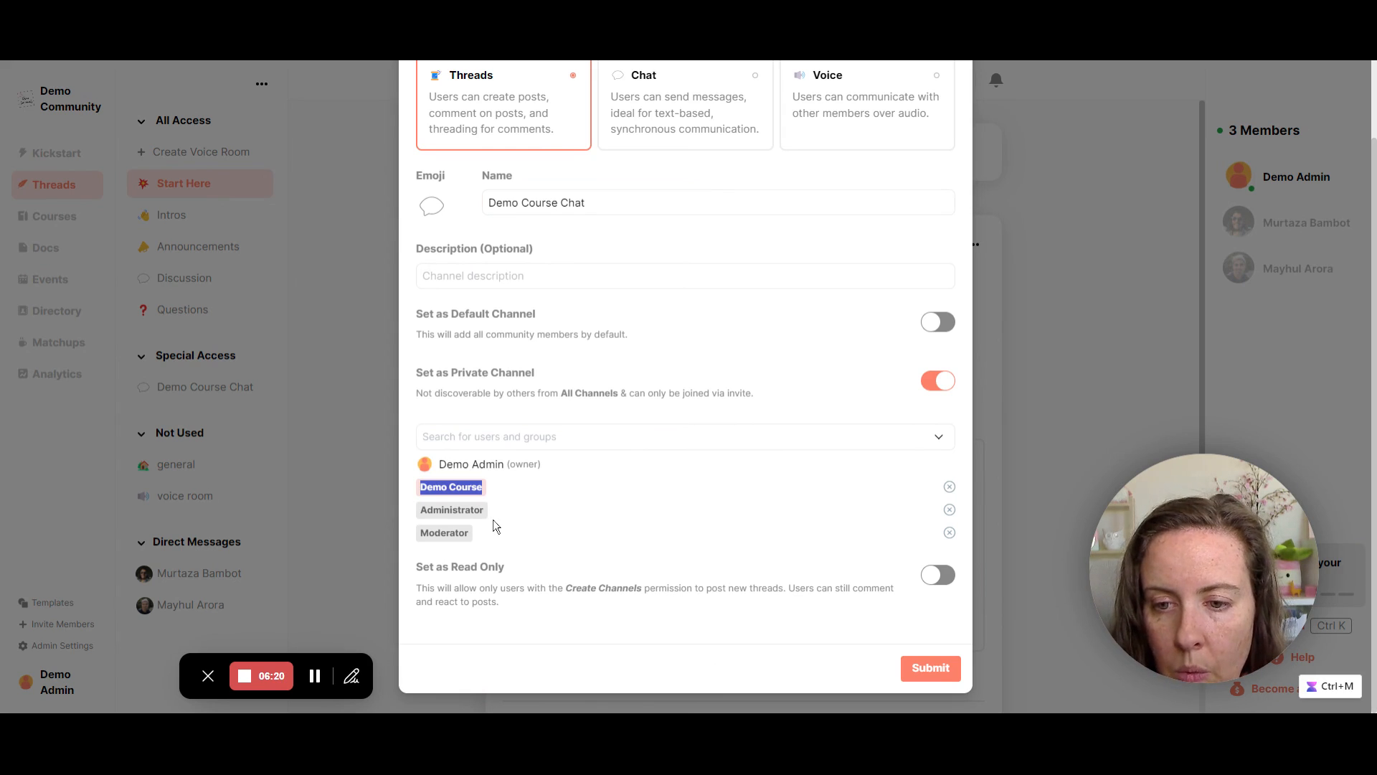
drag(487, 511, 444, 512)
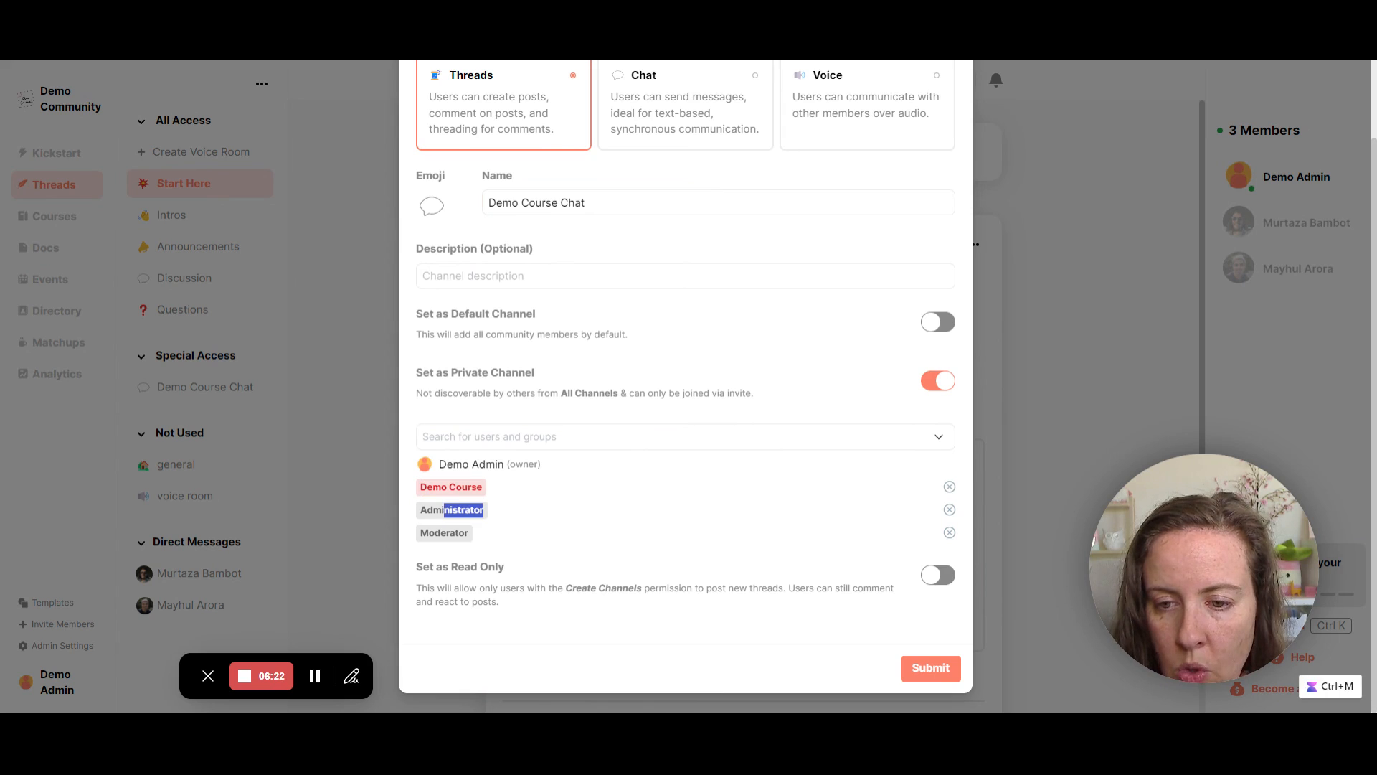
click(561, 519)
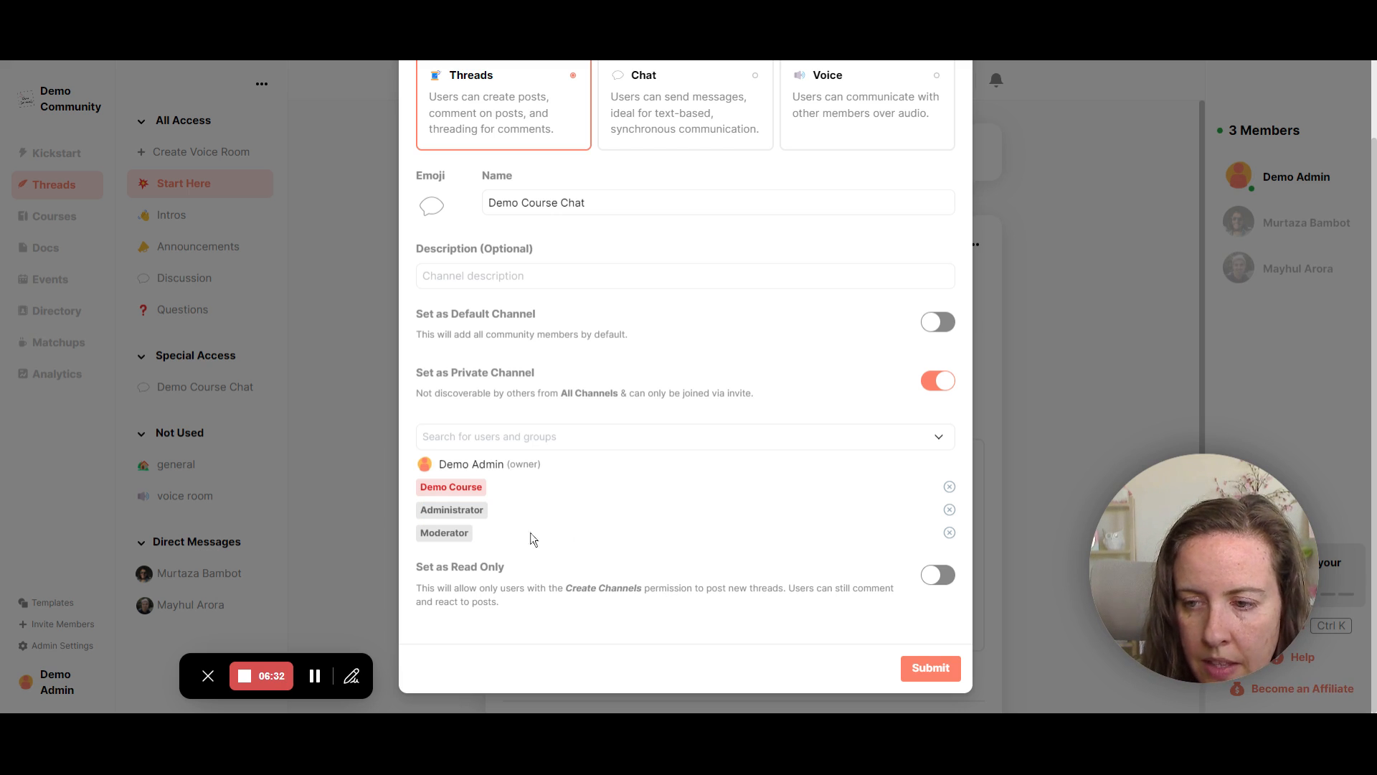
scroll(646, 381, up, 2)
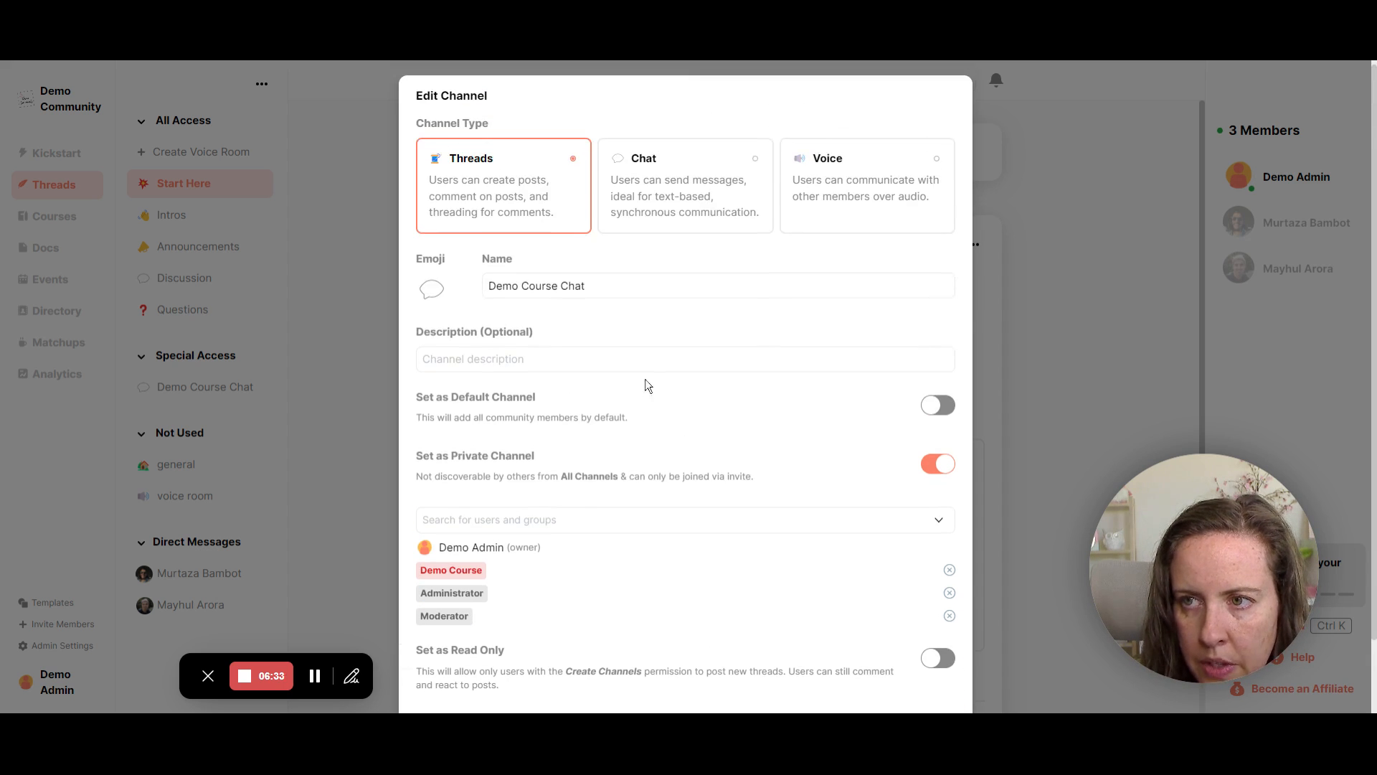
click(1086, 209)
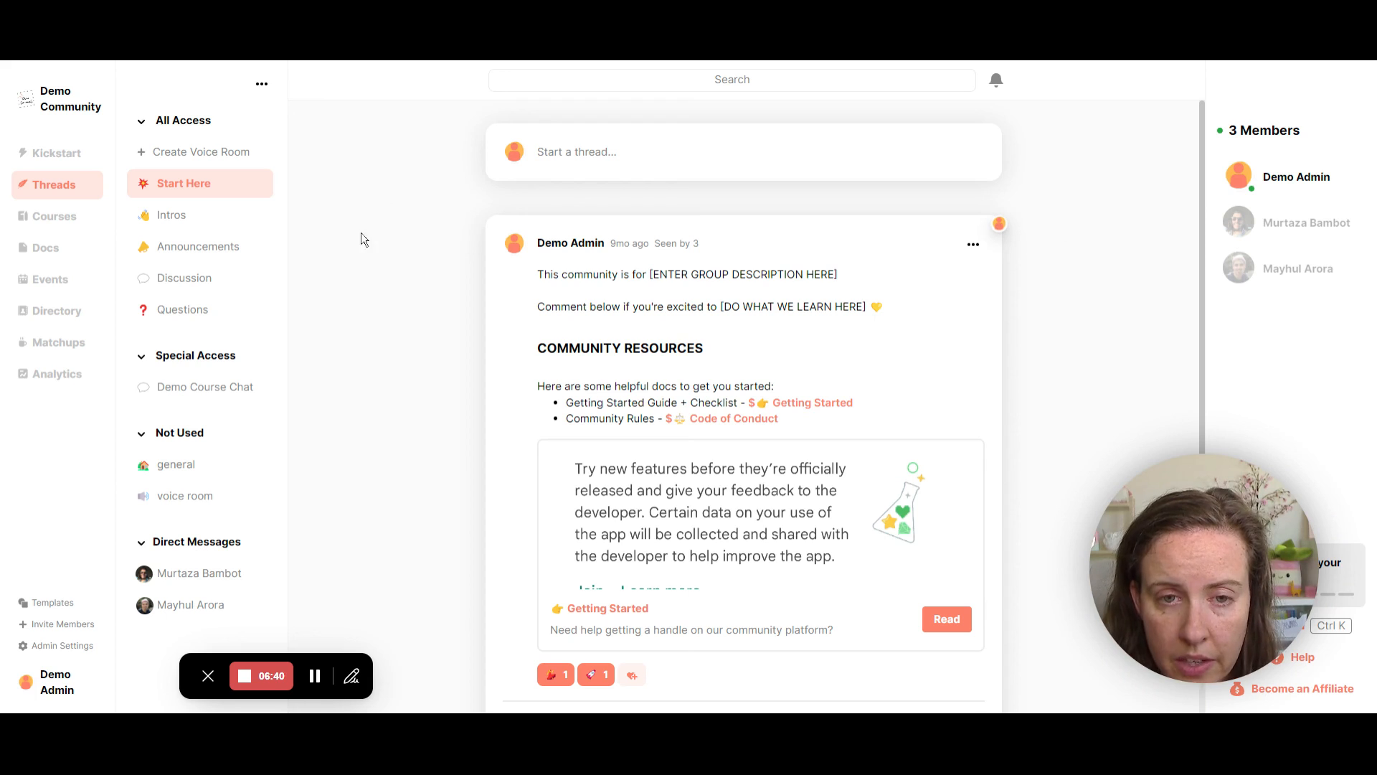
- Open the Demo Course for editing, examine its paid, bundle and Offer Free Access options, and cancel without saving
click(45, 226)
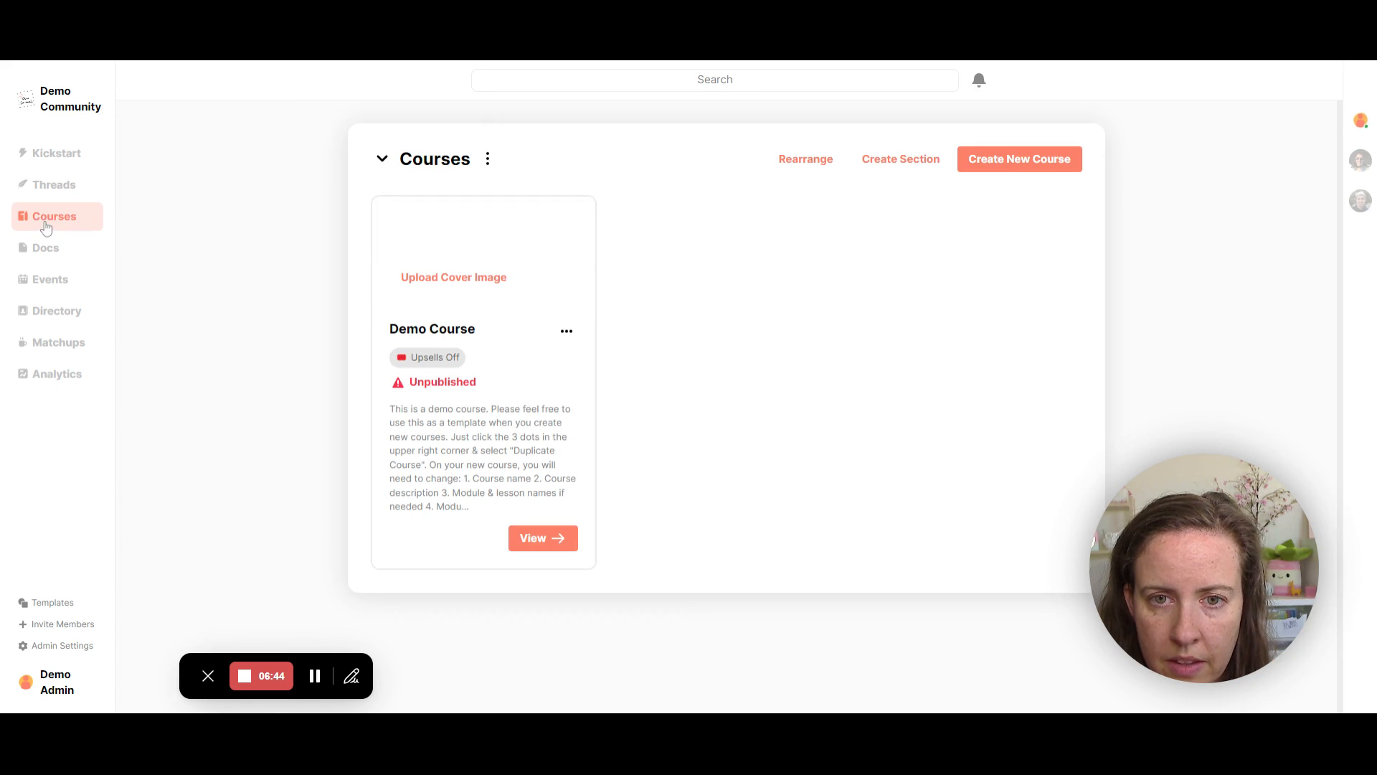
click(567, 331)
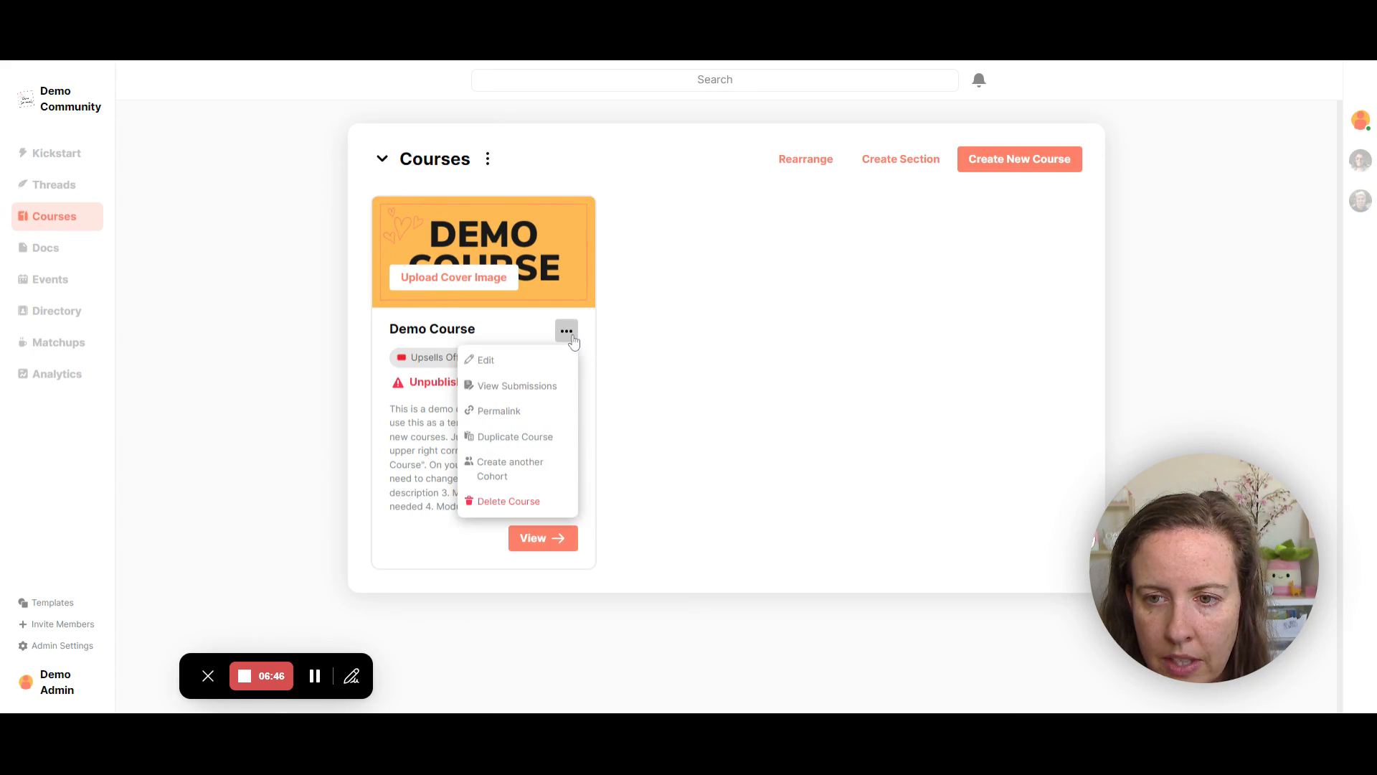
click(523, 361)
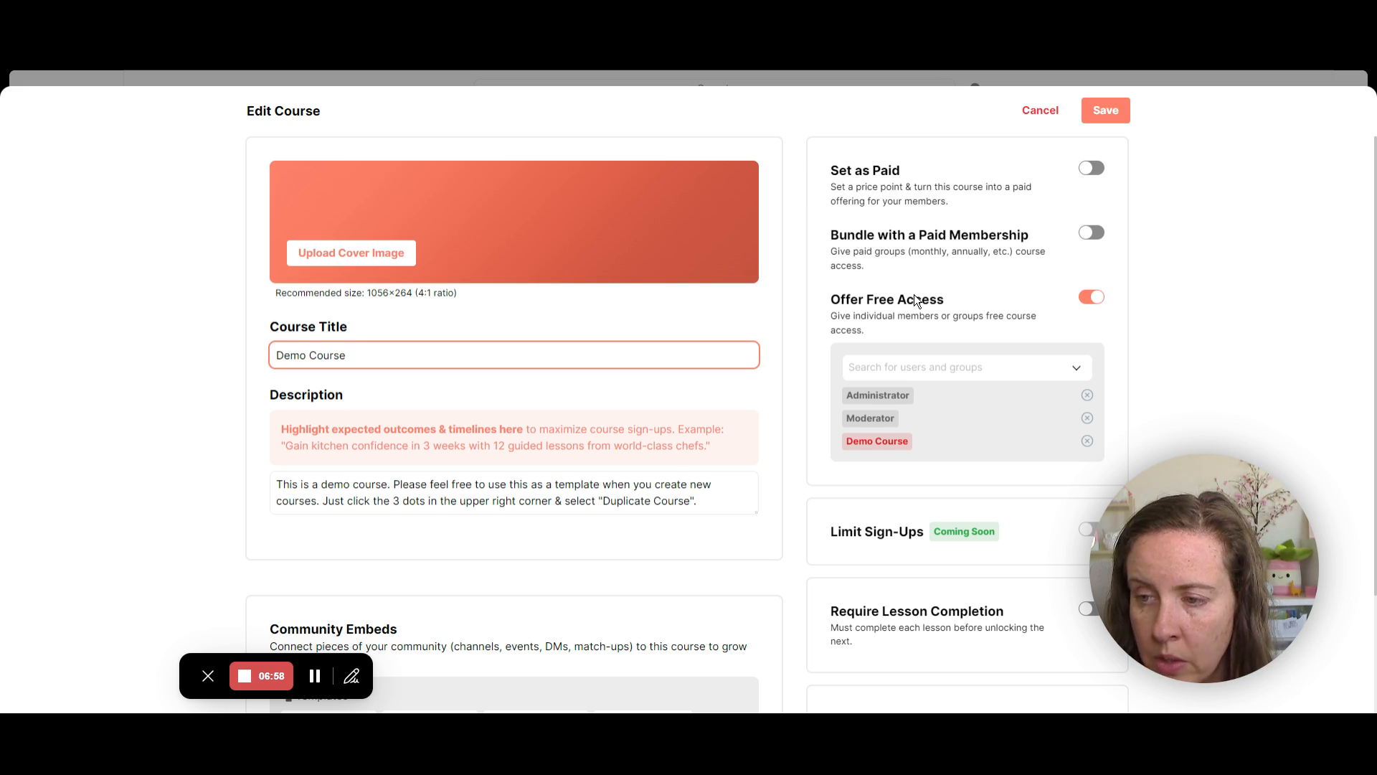
scroll(918, 297, down, 2)
scroll(960, 189, up, 1)
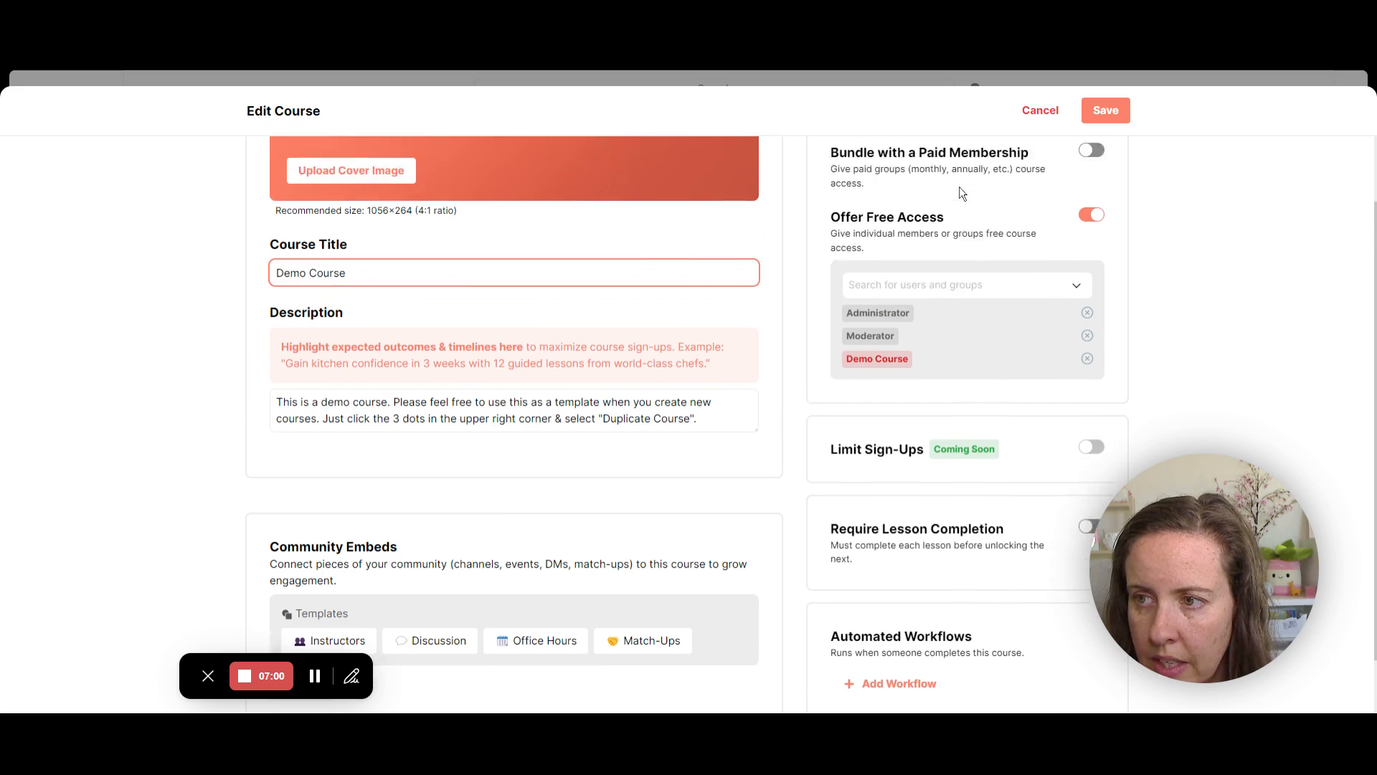
scroll(961, 192, up, 1)
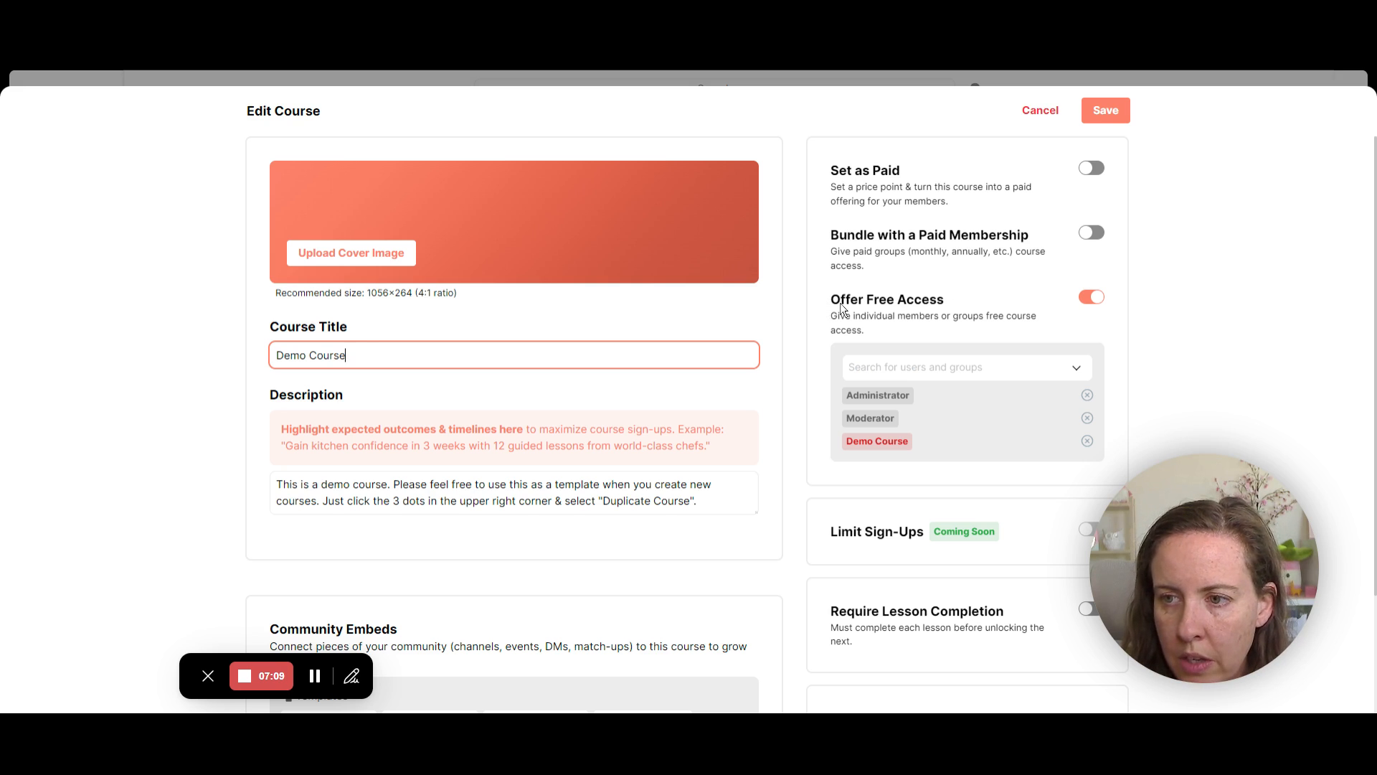
drag(837, 304, 949, 289)
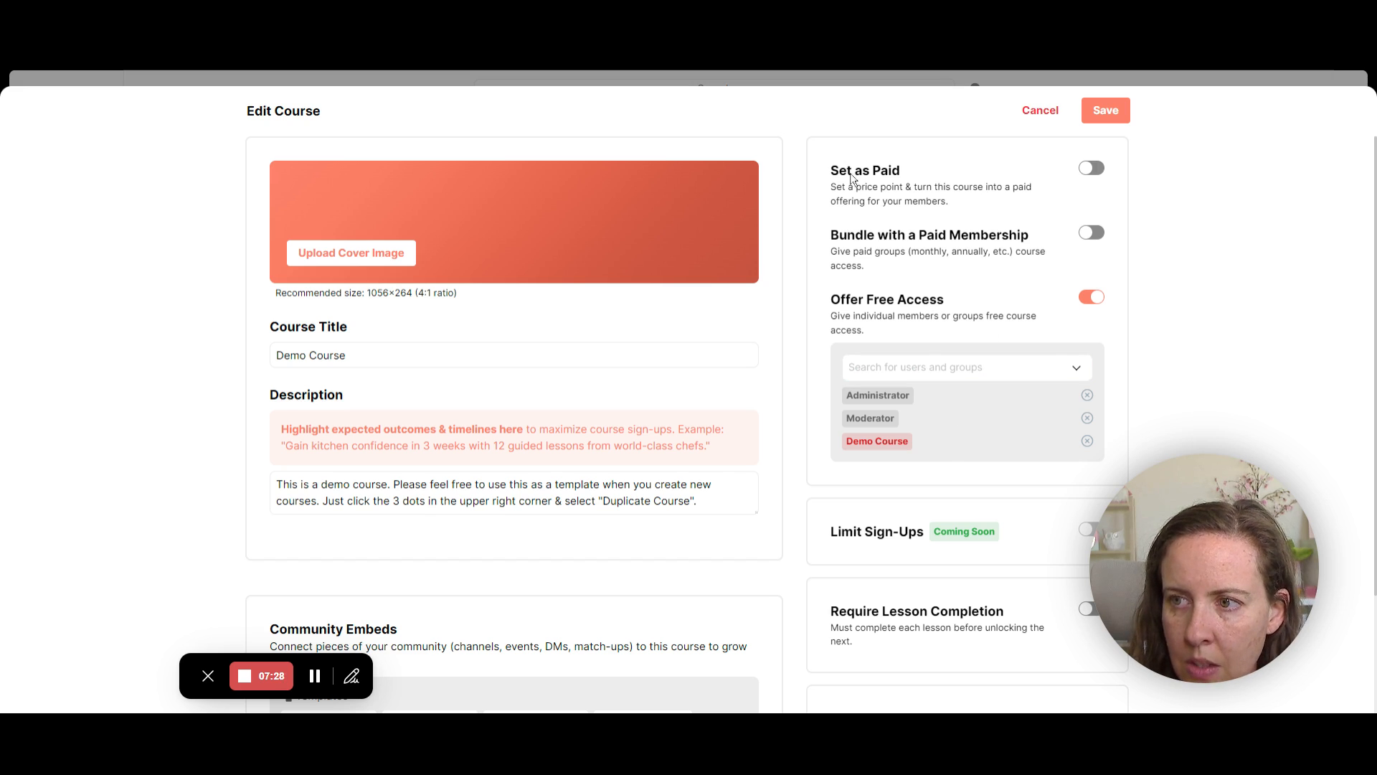
click(1034, 120)
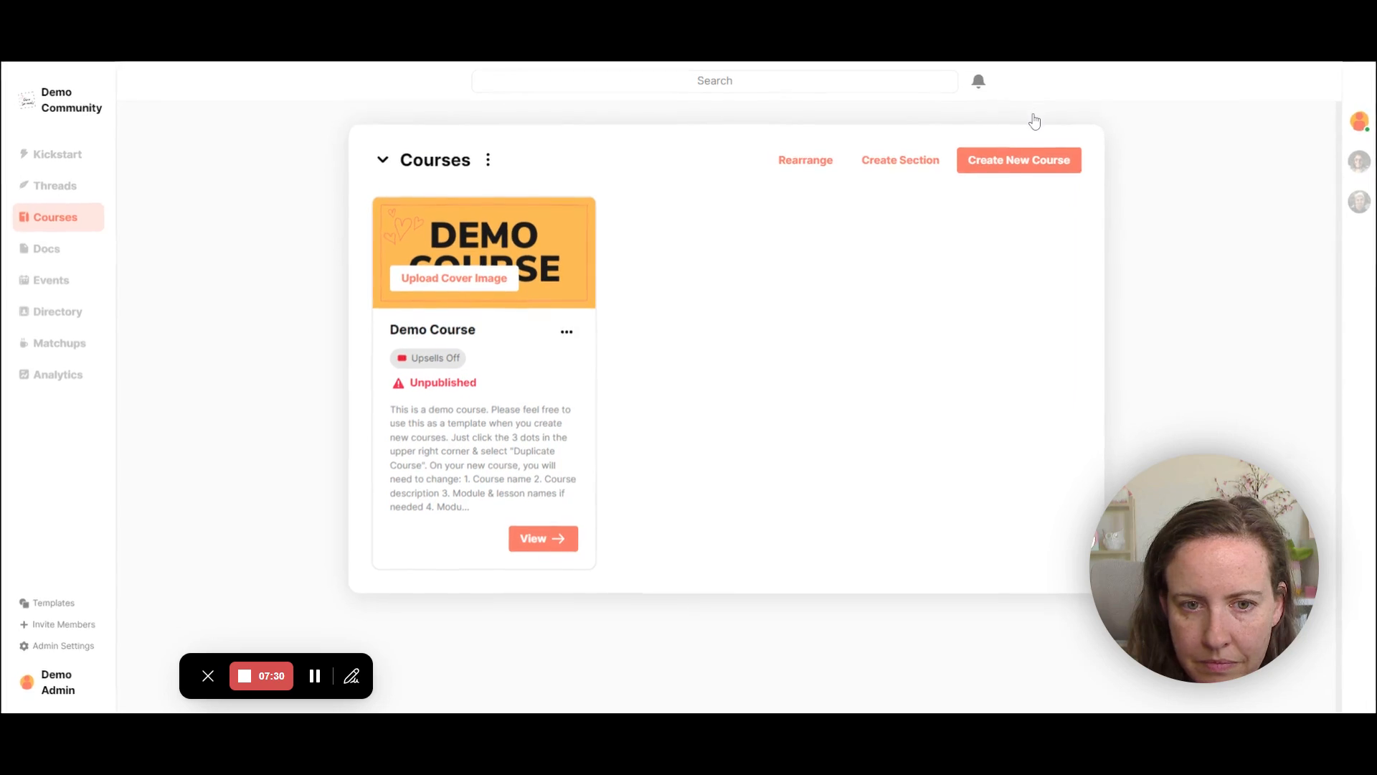
- Open the Onboarding docs section for editing and examine its Limit Access settings
click(89, 262)
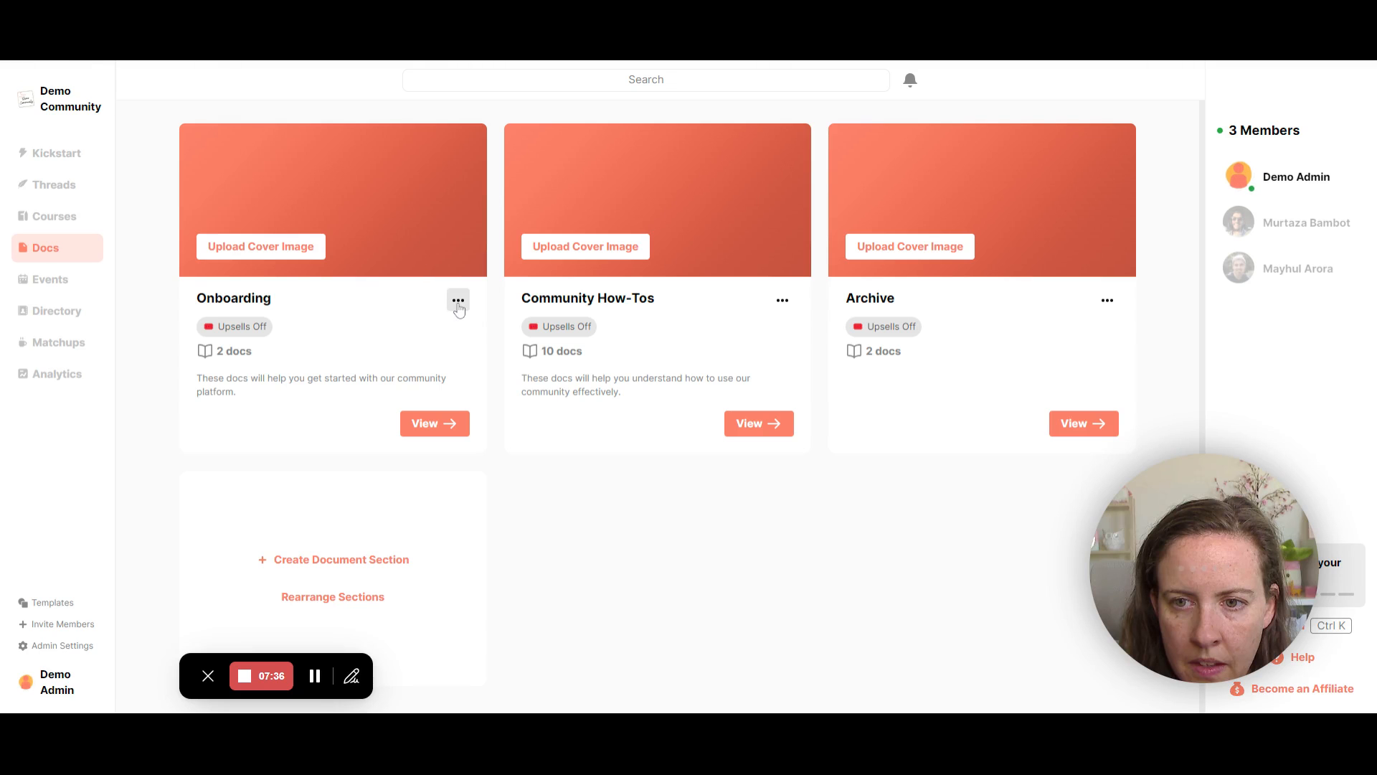
click(459, 300)
click(363, 330)
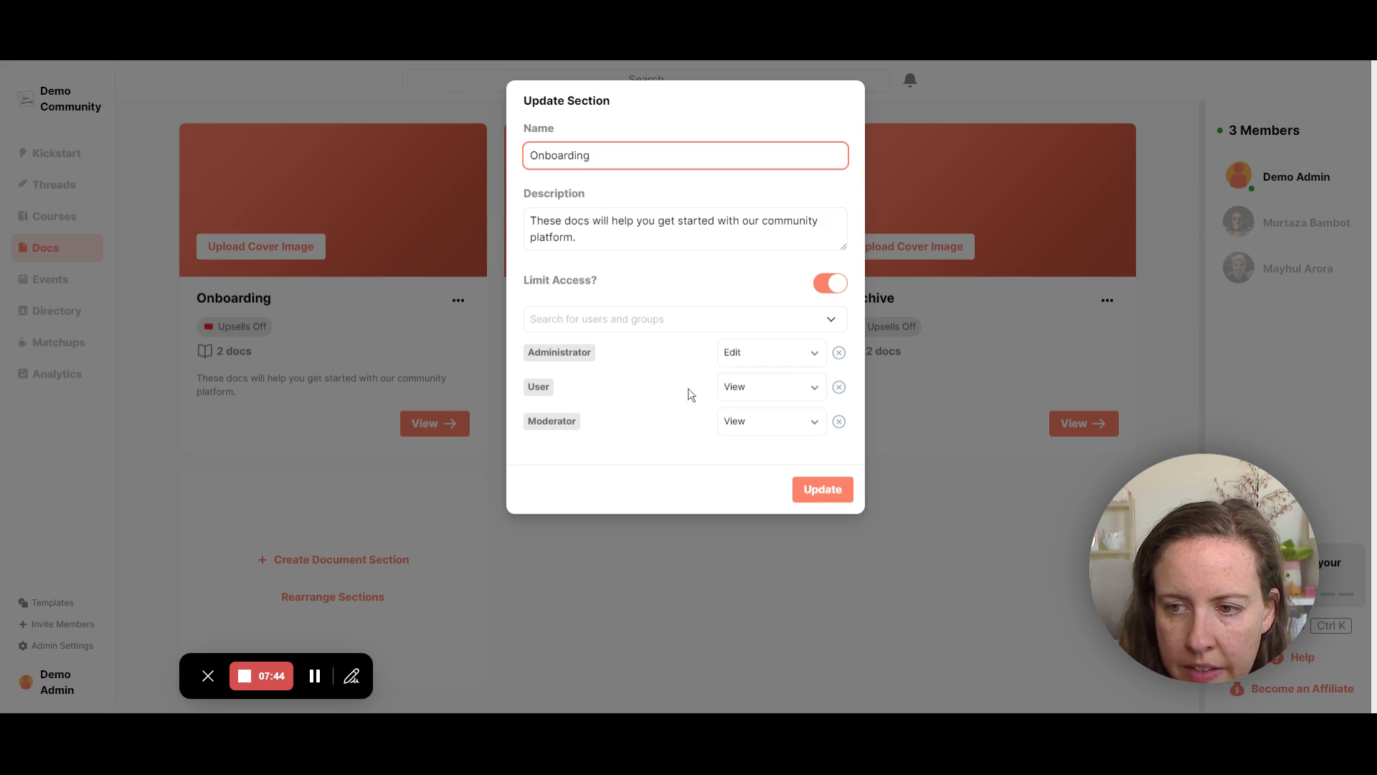
- Examine the permission choices for the User role and the users and groups that can be granted access to the Onboarding section
double_click(558, 392)
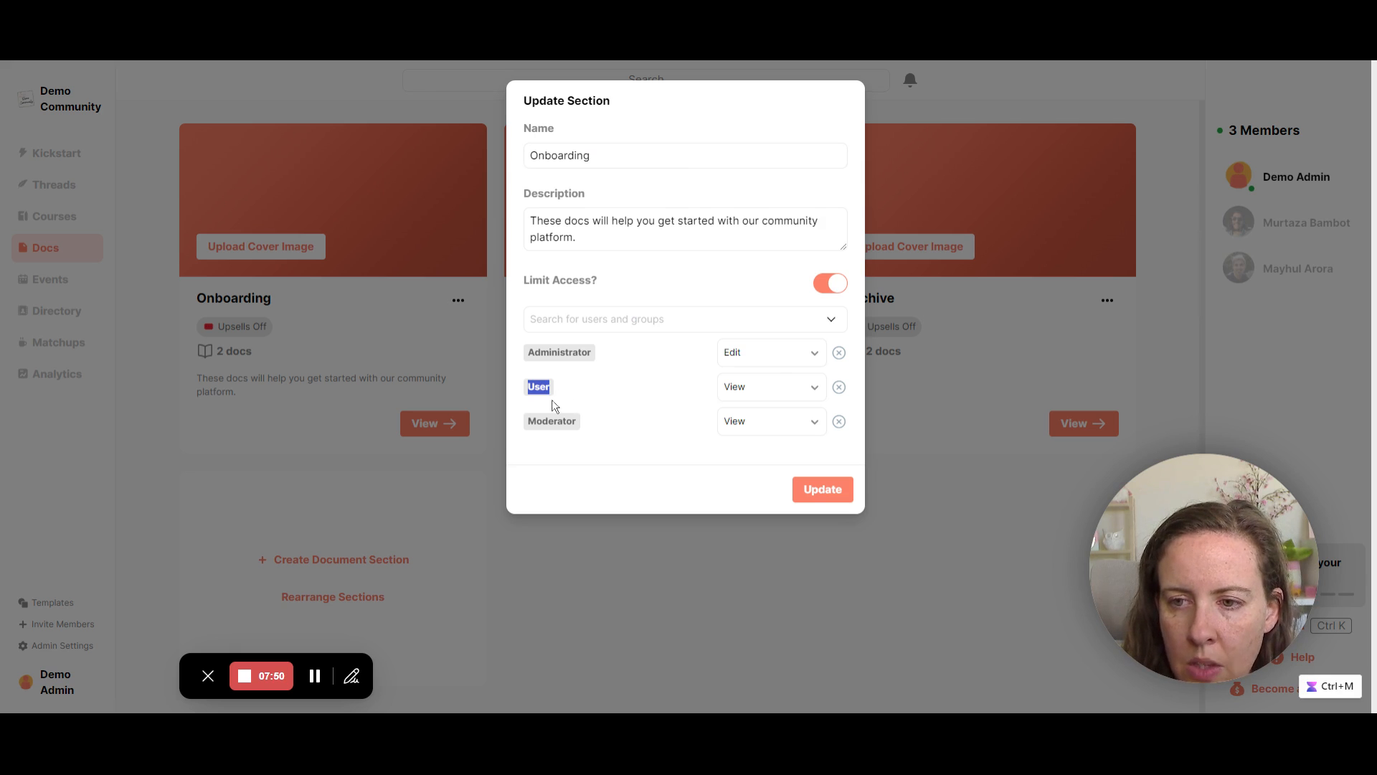
click(791, 393)
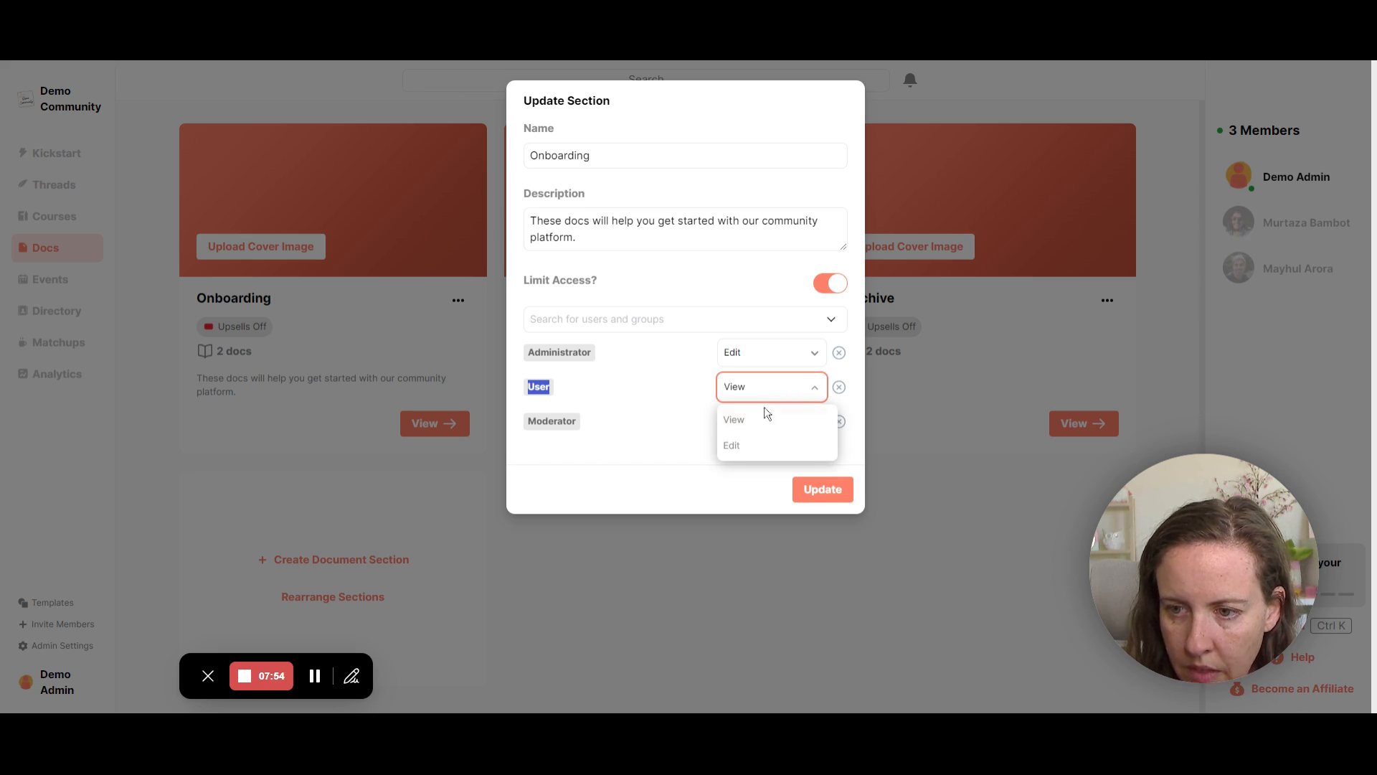
click(670, 389)
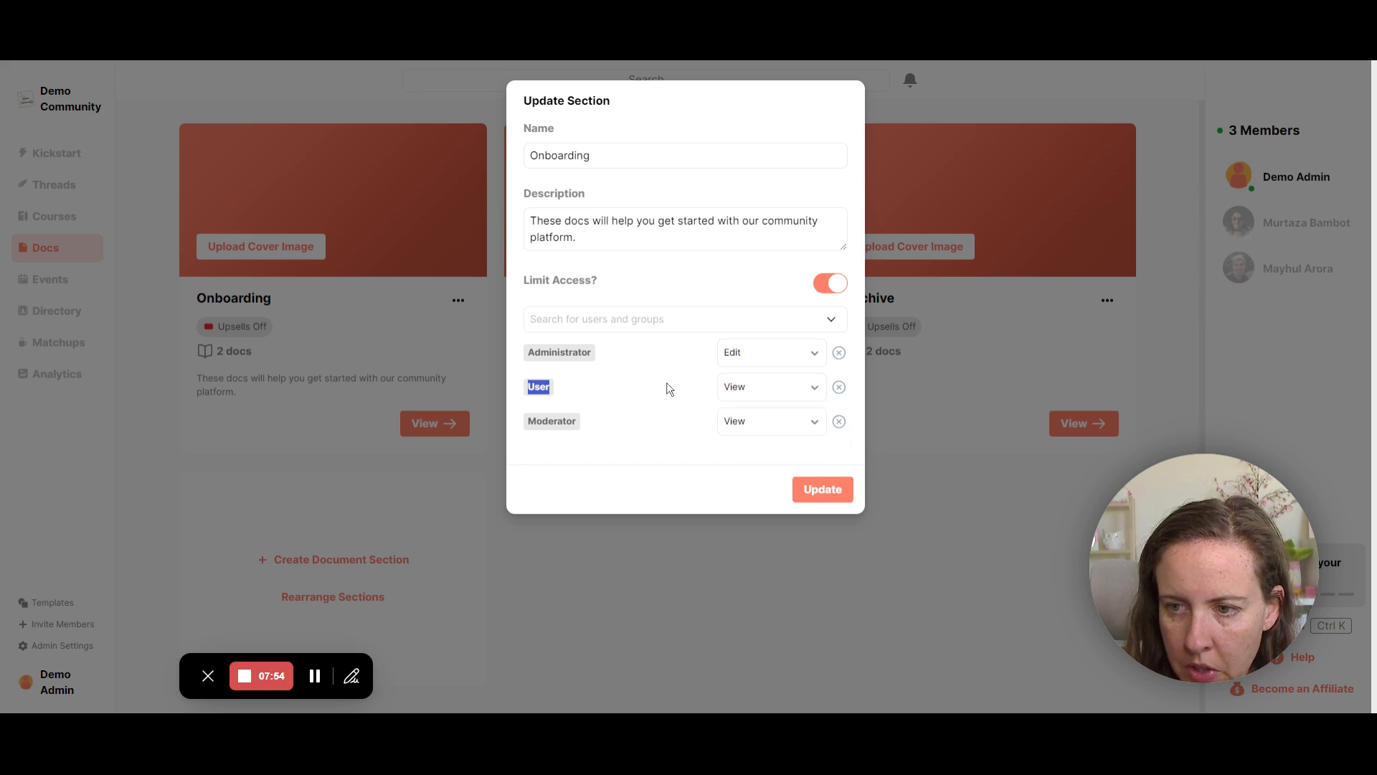
click(602, 316)
scroll(599, 424, down, 1)
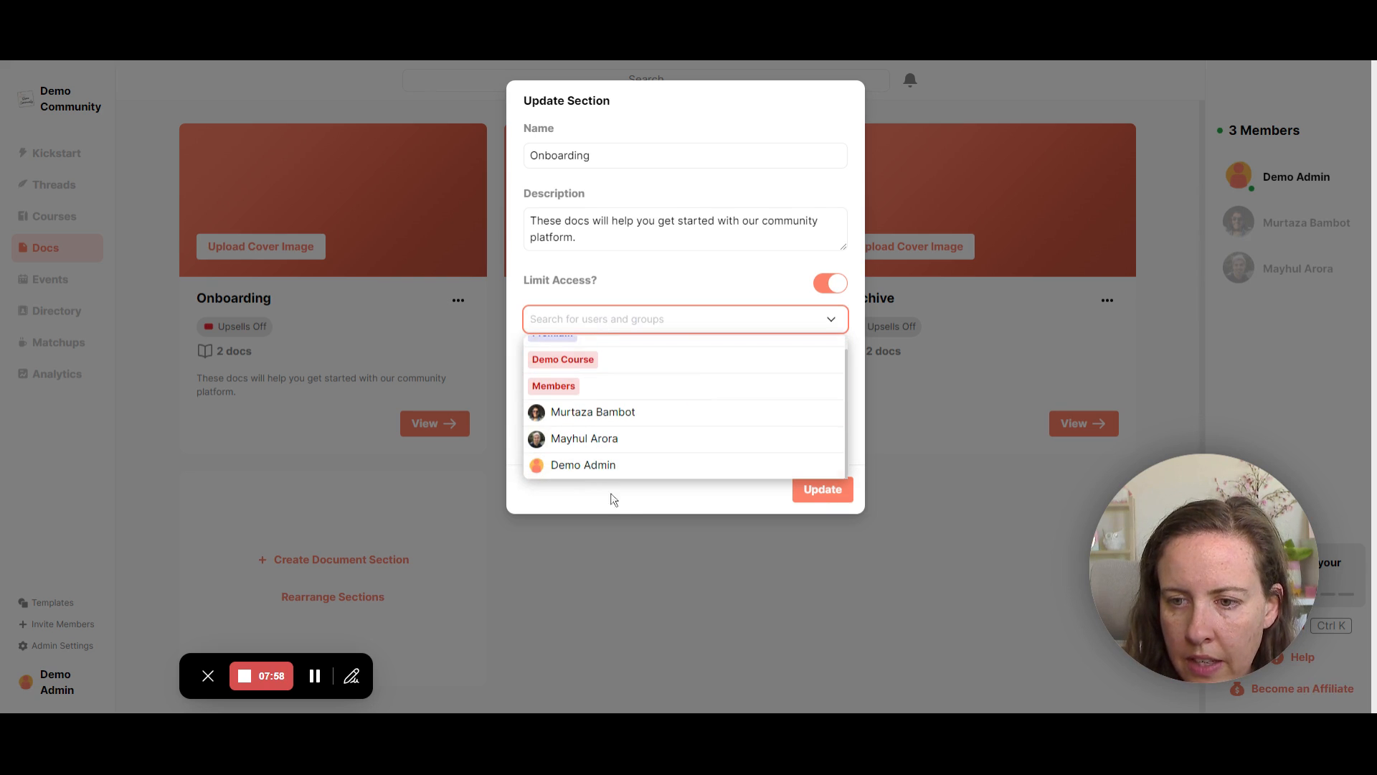
scroll(605, 439, up, 1)
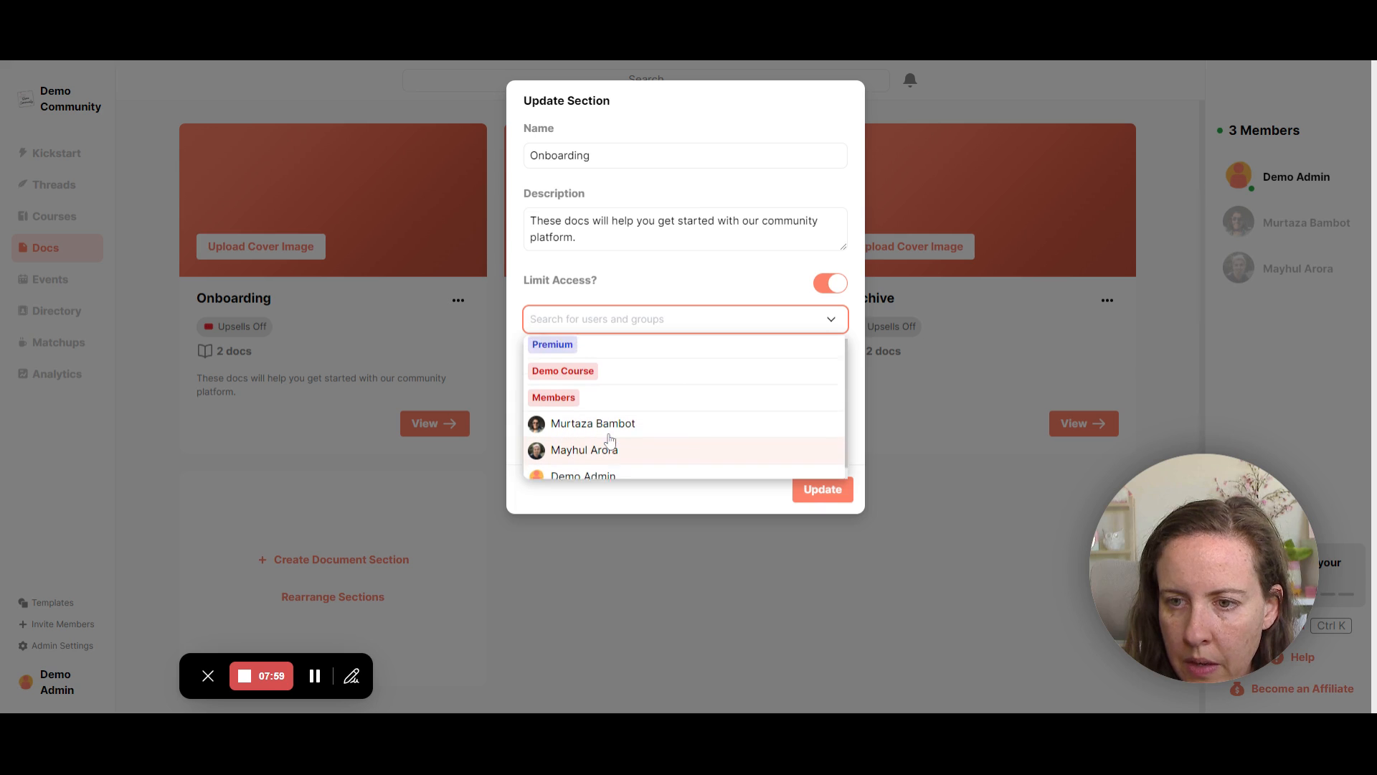
click(672, 274)
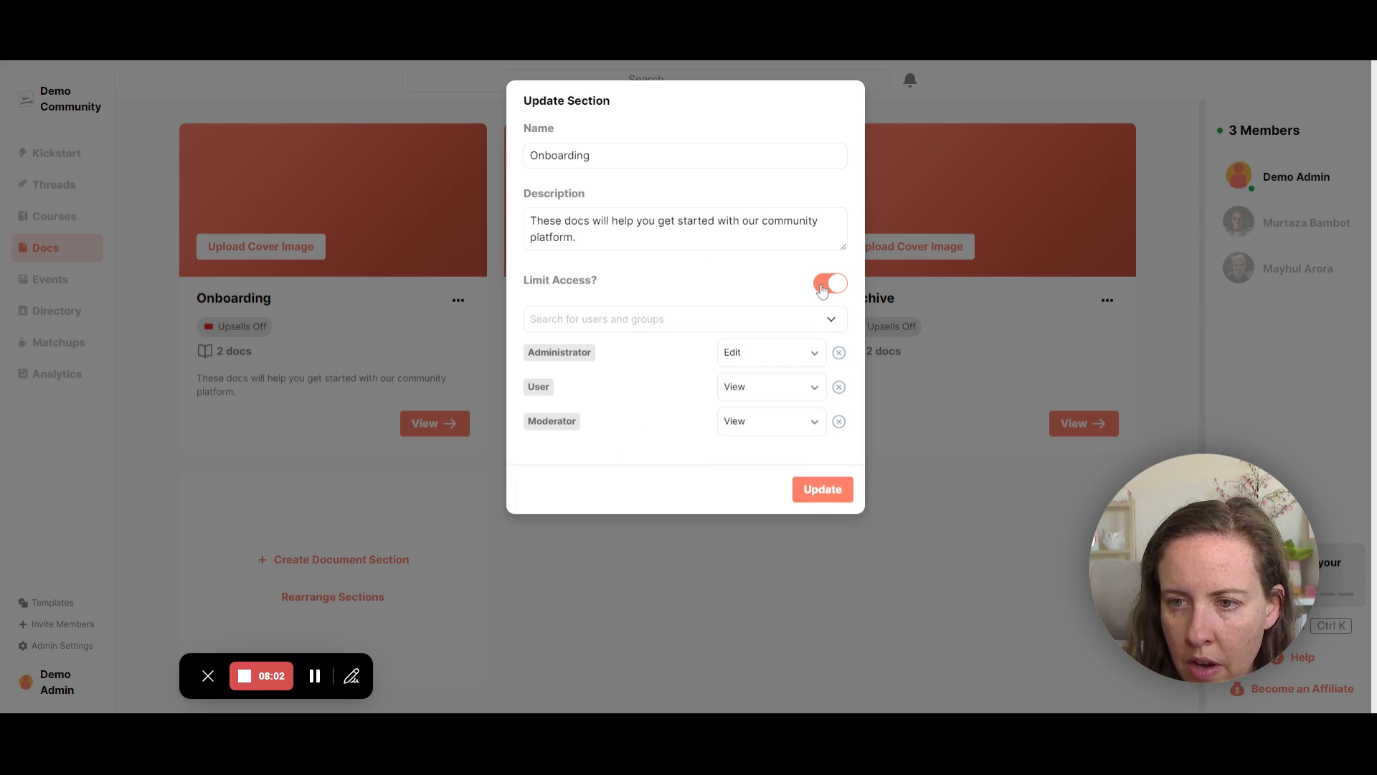
- Turn Limit Access off and on again for the Onboarding section, and close its settings without updating
click(823, 287)
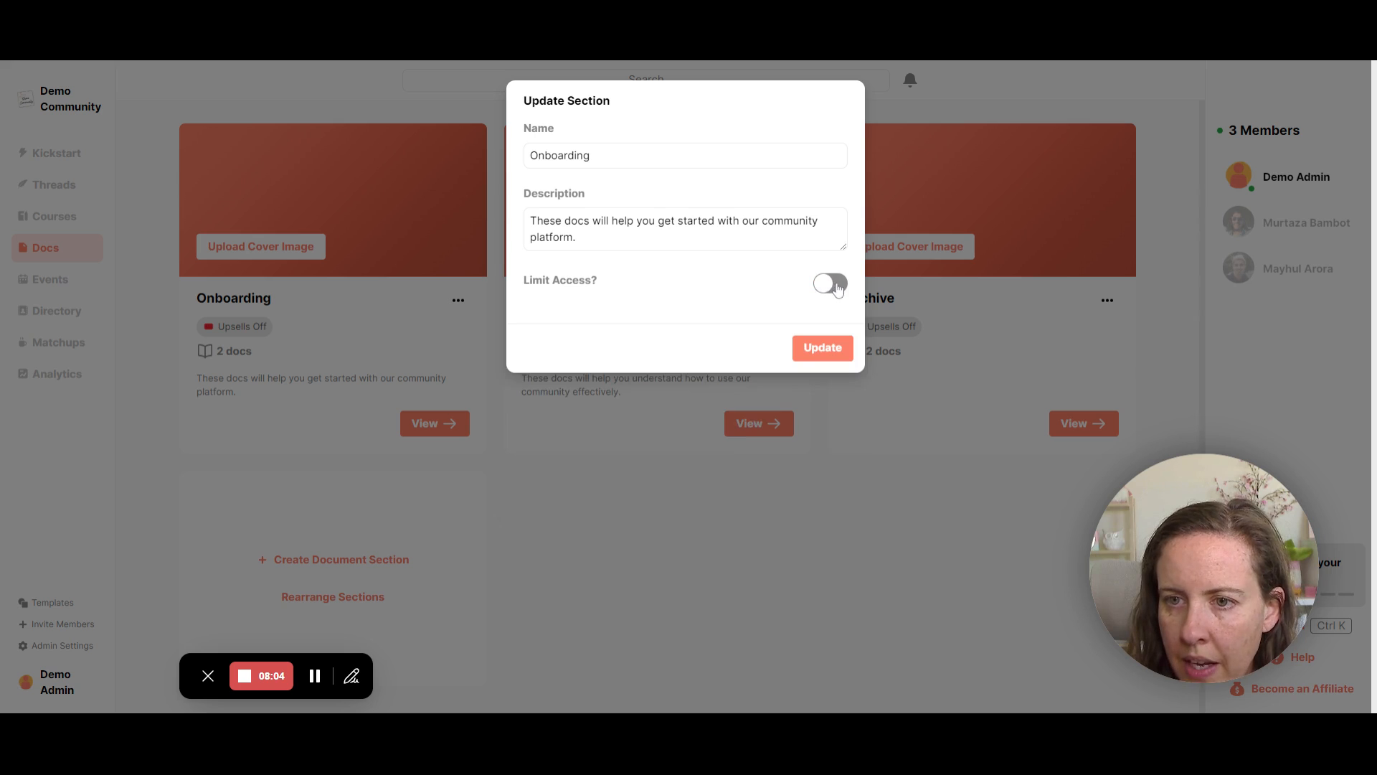
click(835, 287)
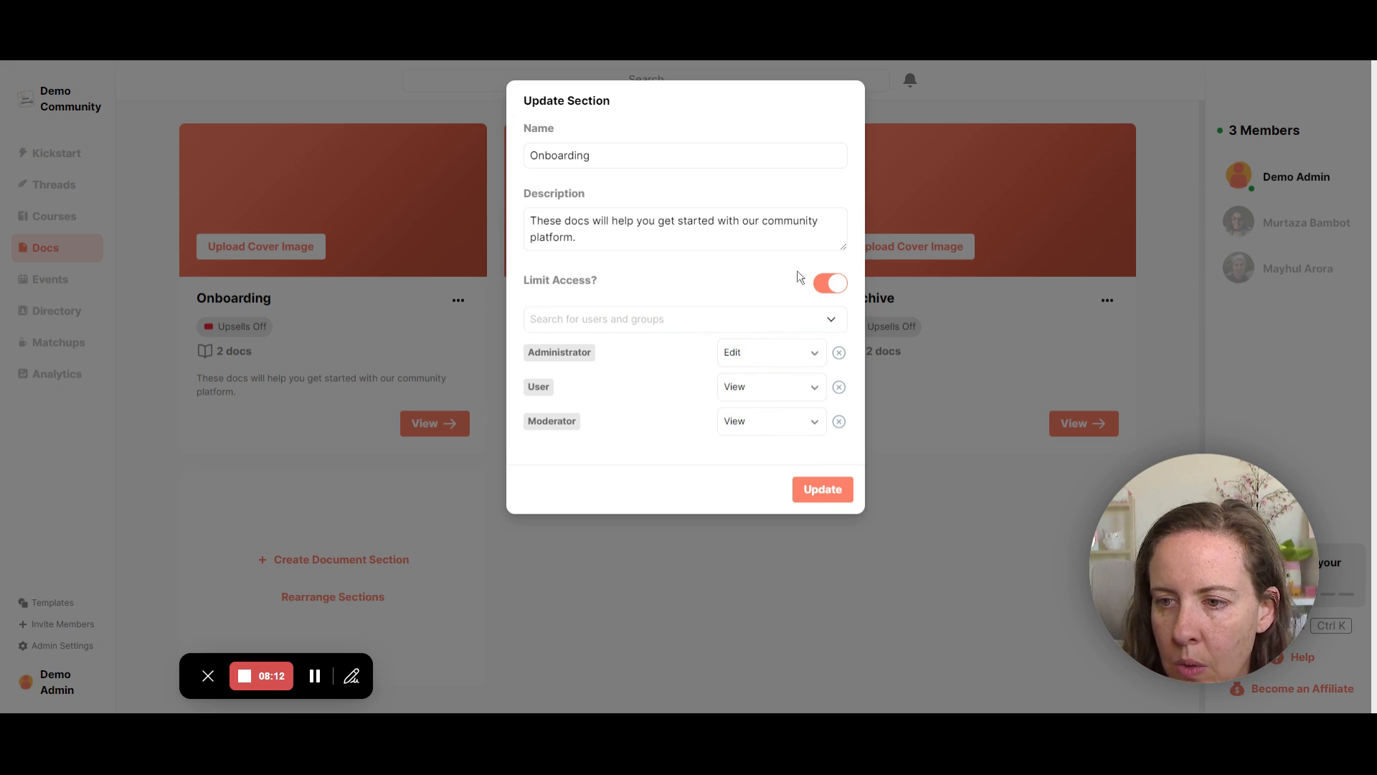
click(724, 577)
- Start a new event titled "Test" in Events and continue to its Invite and Settings stage
click(50, 280)
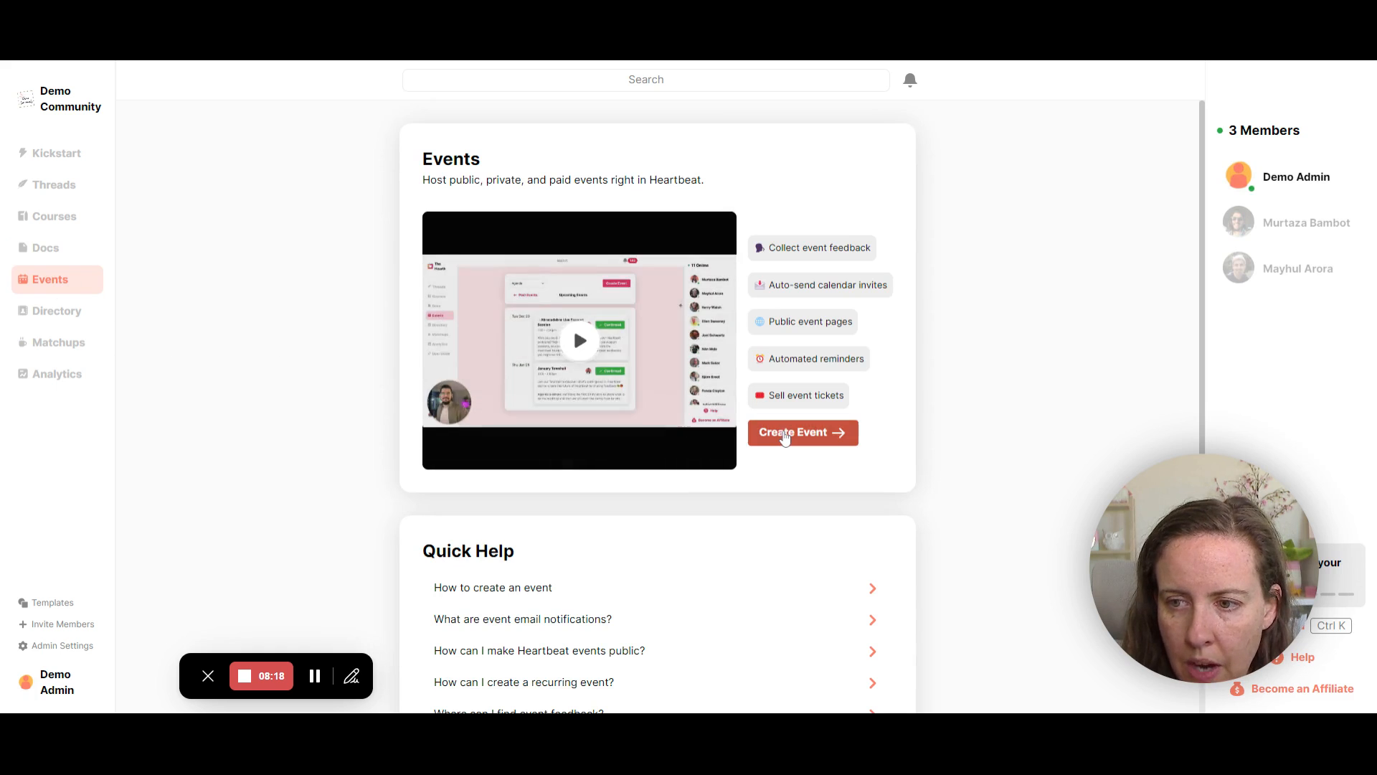
click(789, 435)
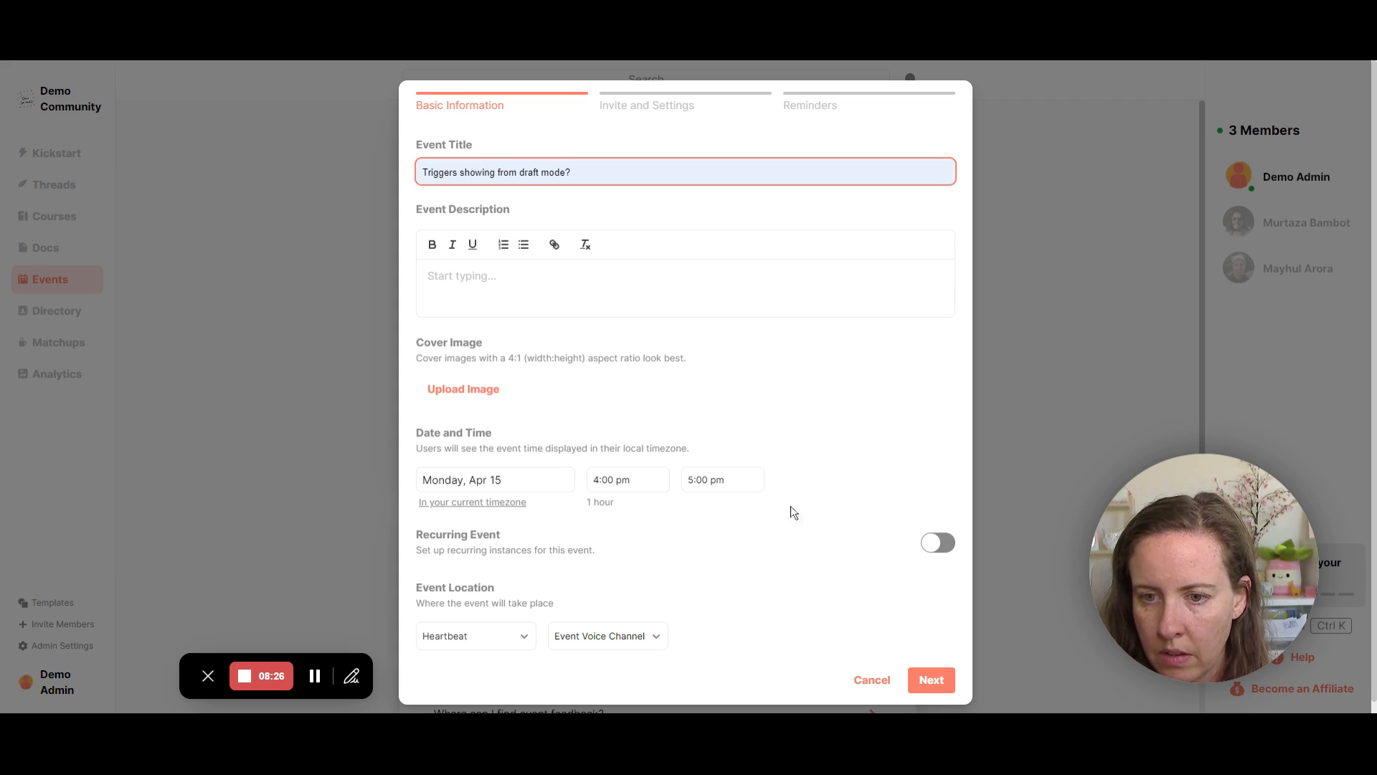
text(Test)
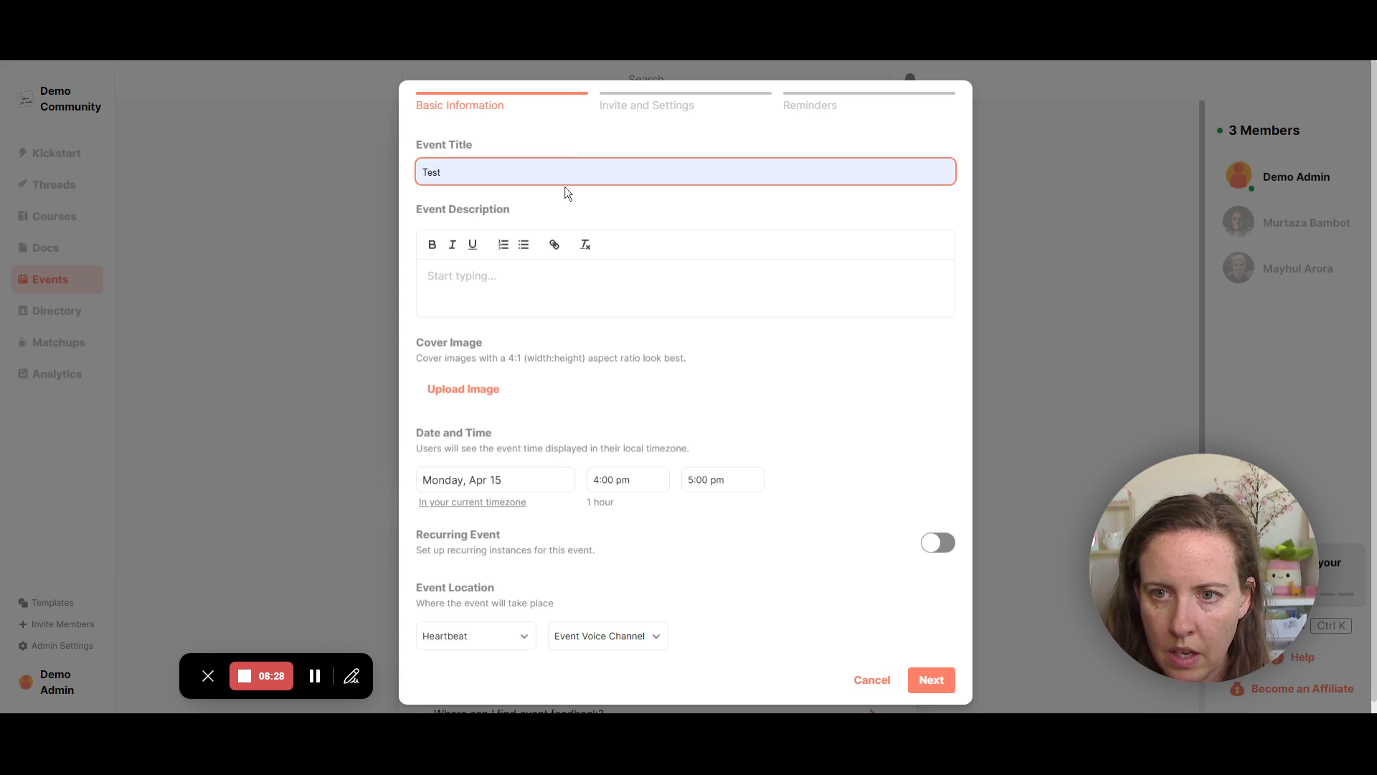
click(931, 668)
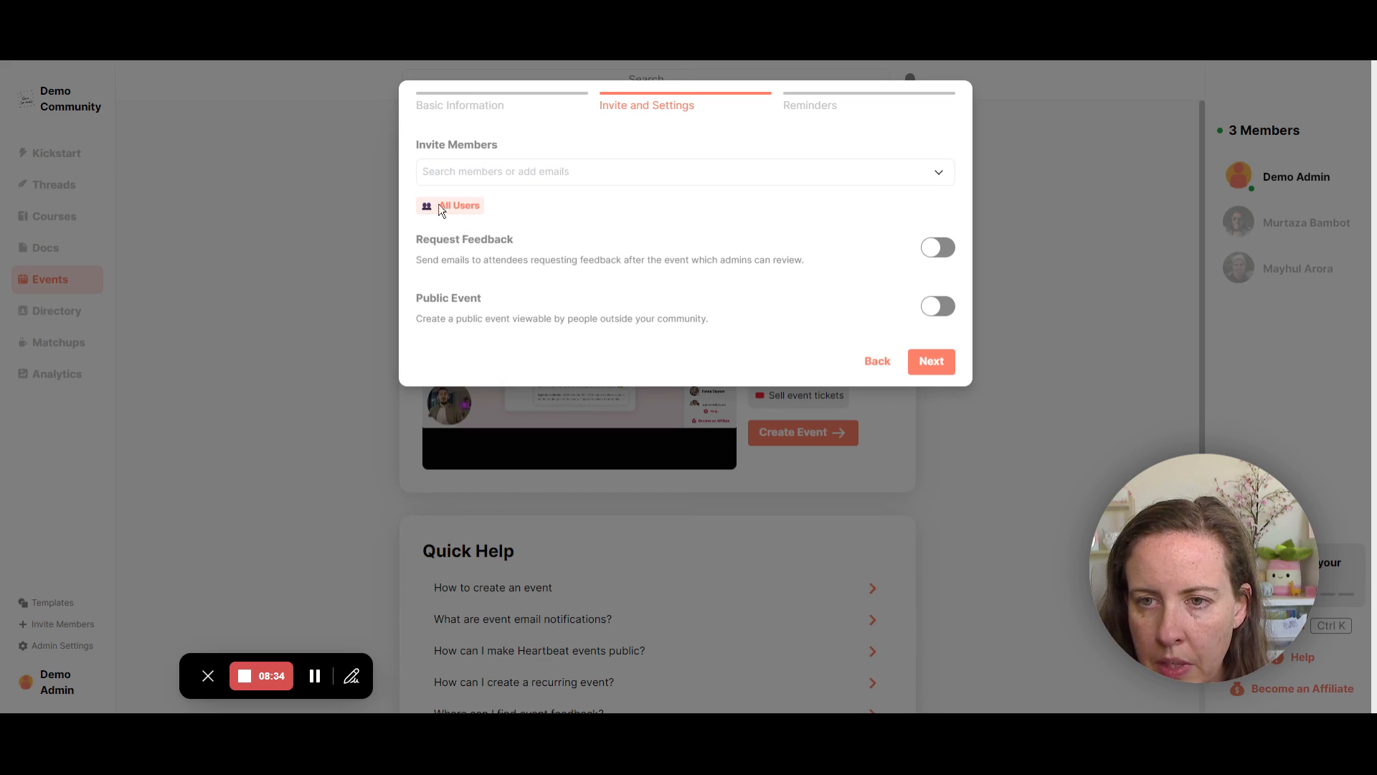
- Invite the Demo Course group to the event in place of All Users, and cancel the event creation
drag(441, 204, 492, 209)
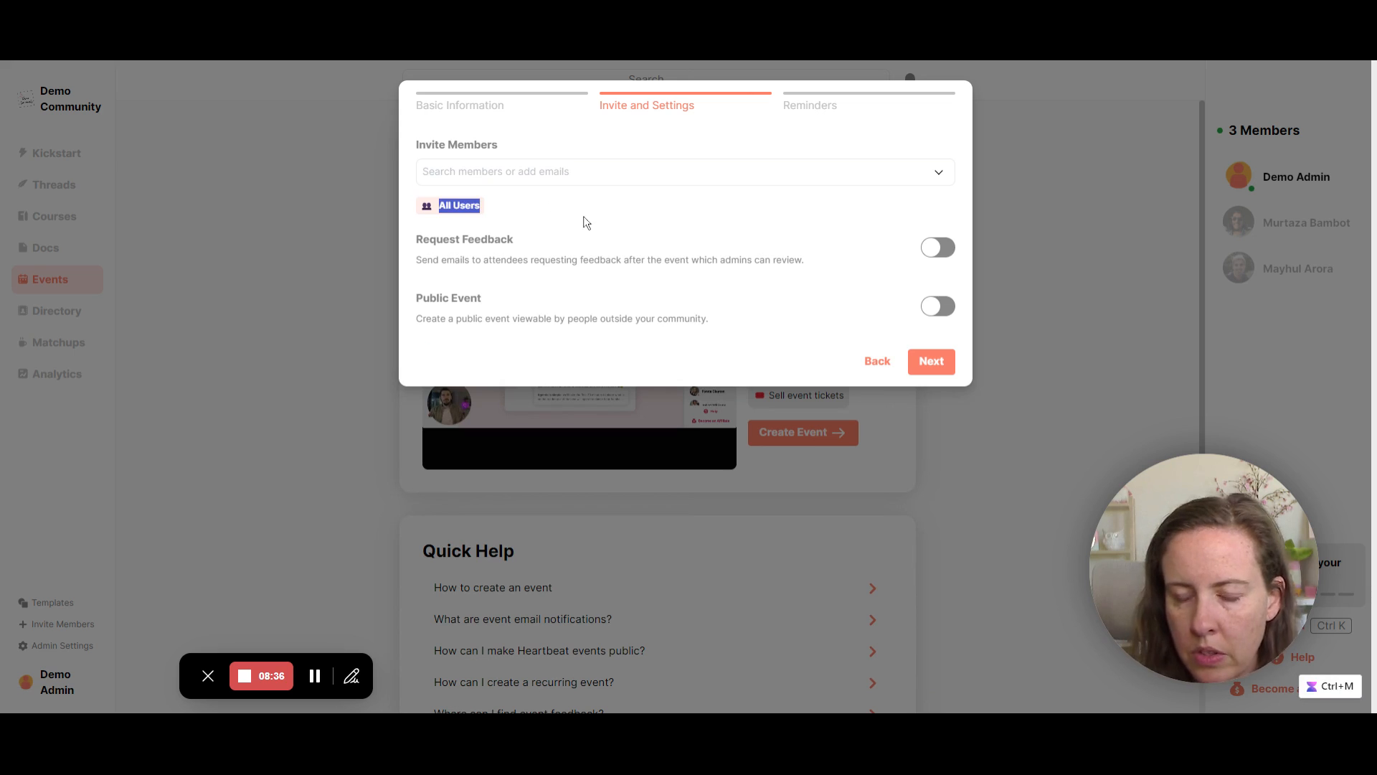
click(613, 178)
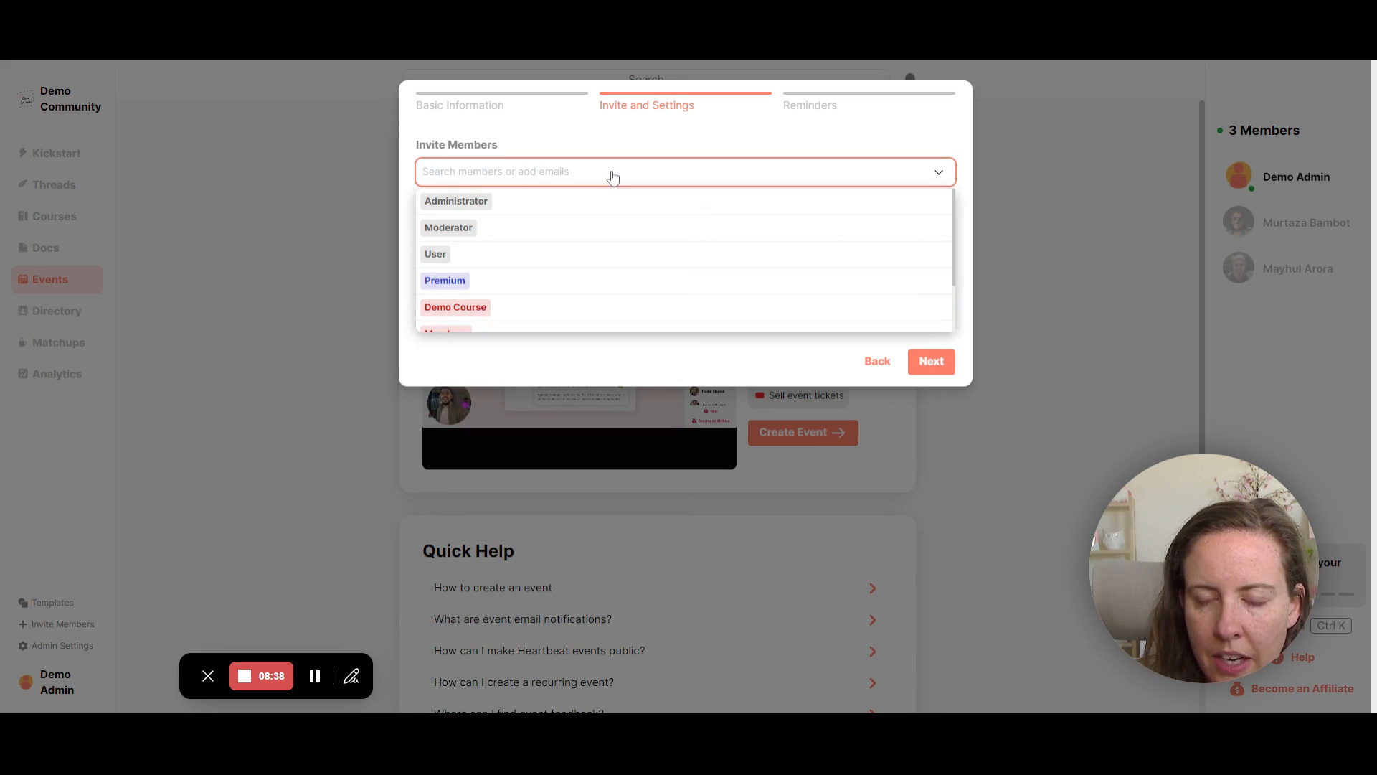
scroll(495, 250, down, 2)
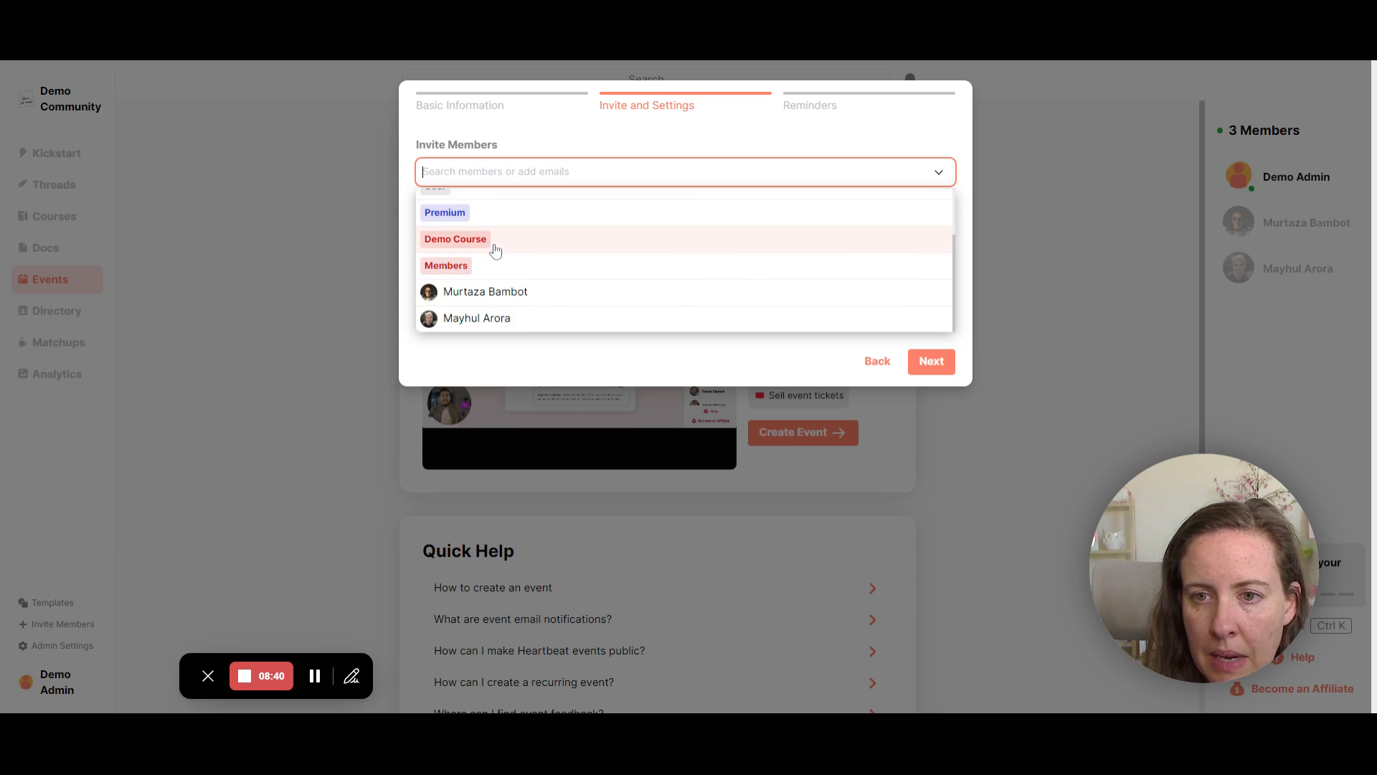
click(542, 241)
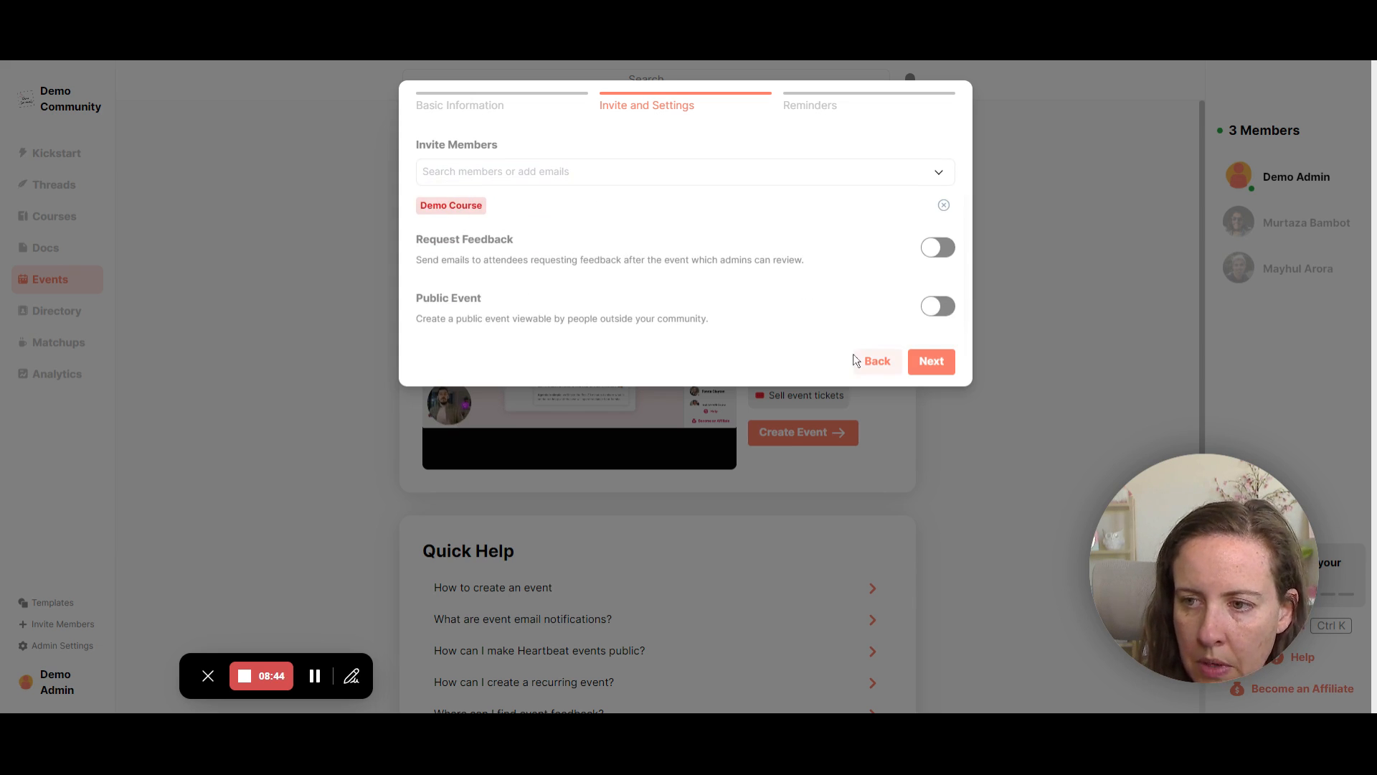
click(871, 365)
click(868, 682)
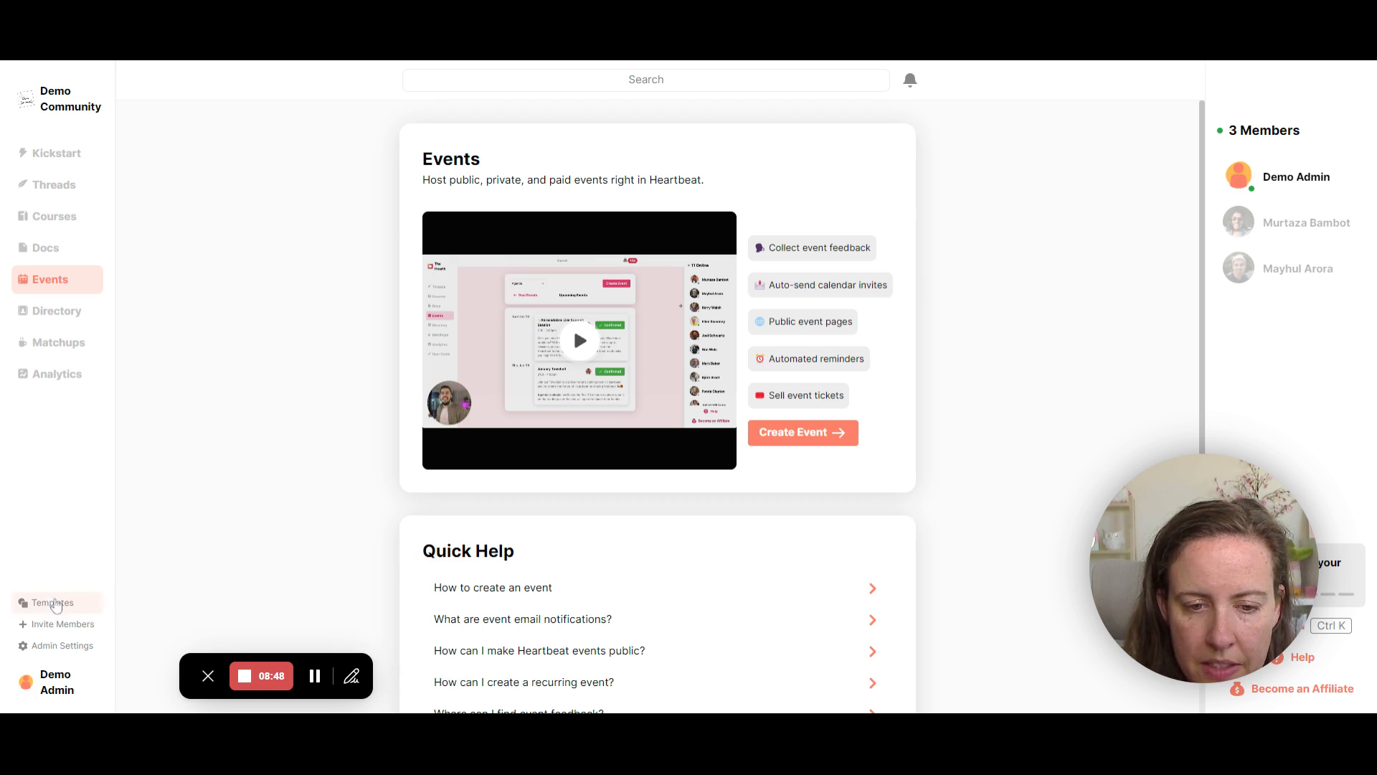
- Open the Invitations page in the admin settings and review the roles and groups attached to the invitation links
click(63, 645)
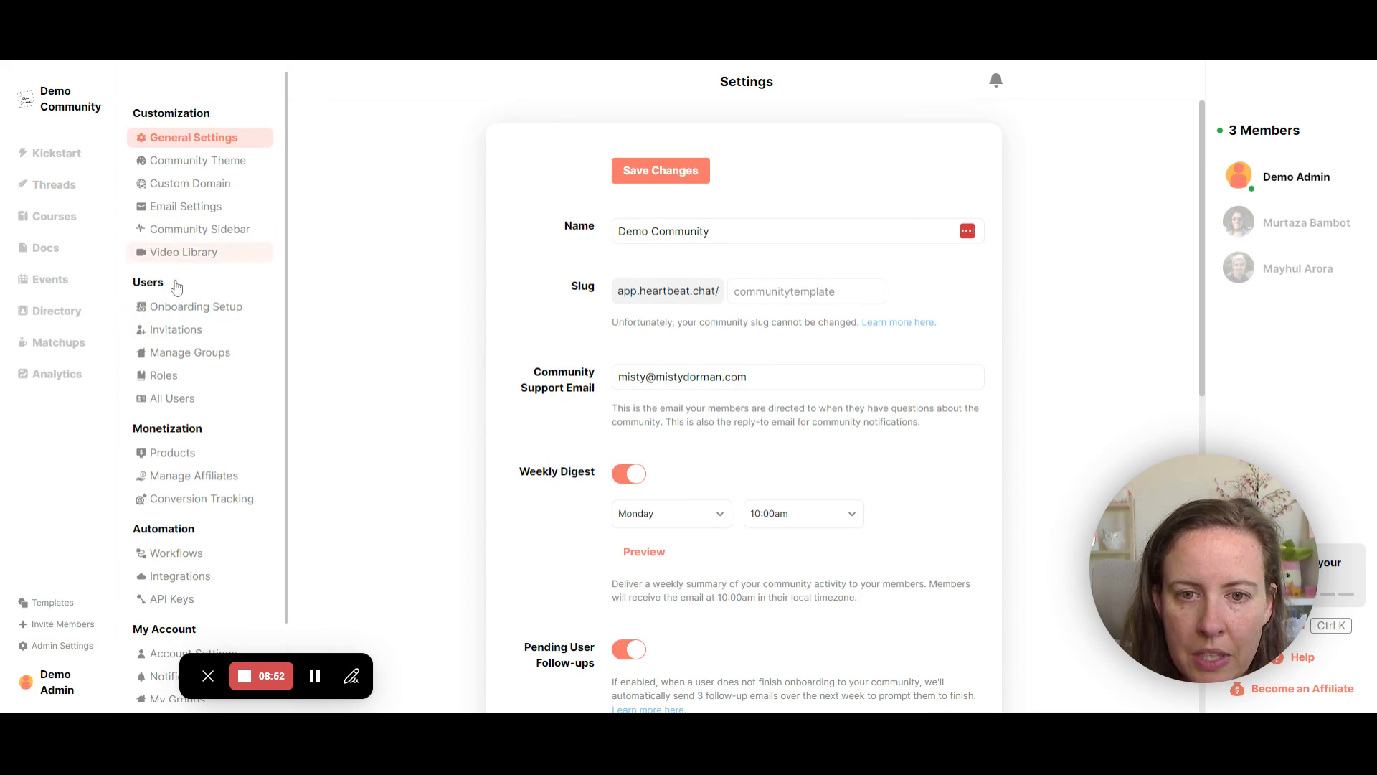
click(172, 331)
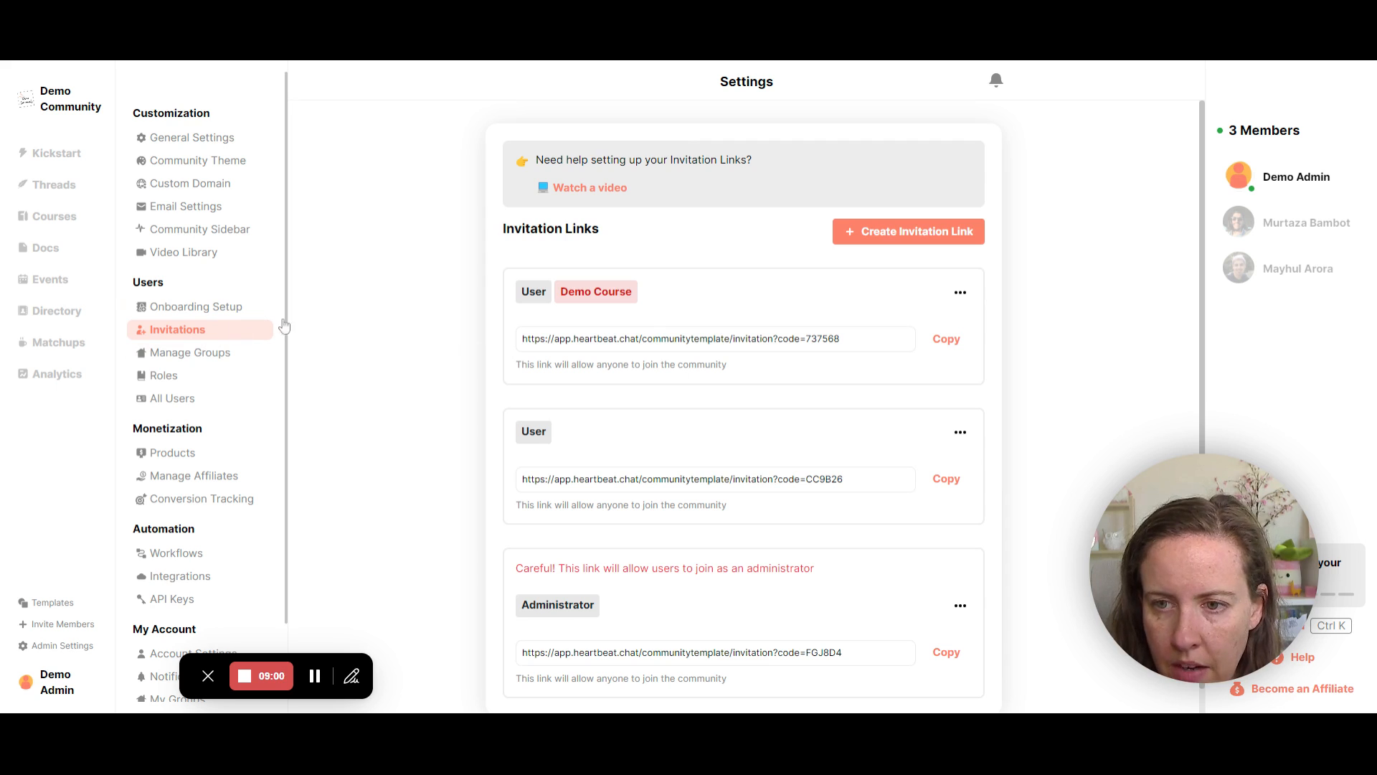
scroll(413, 334, down, 1)
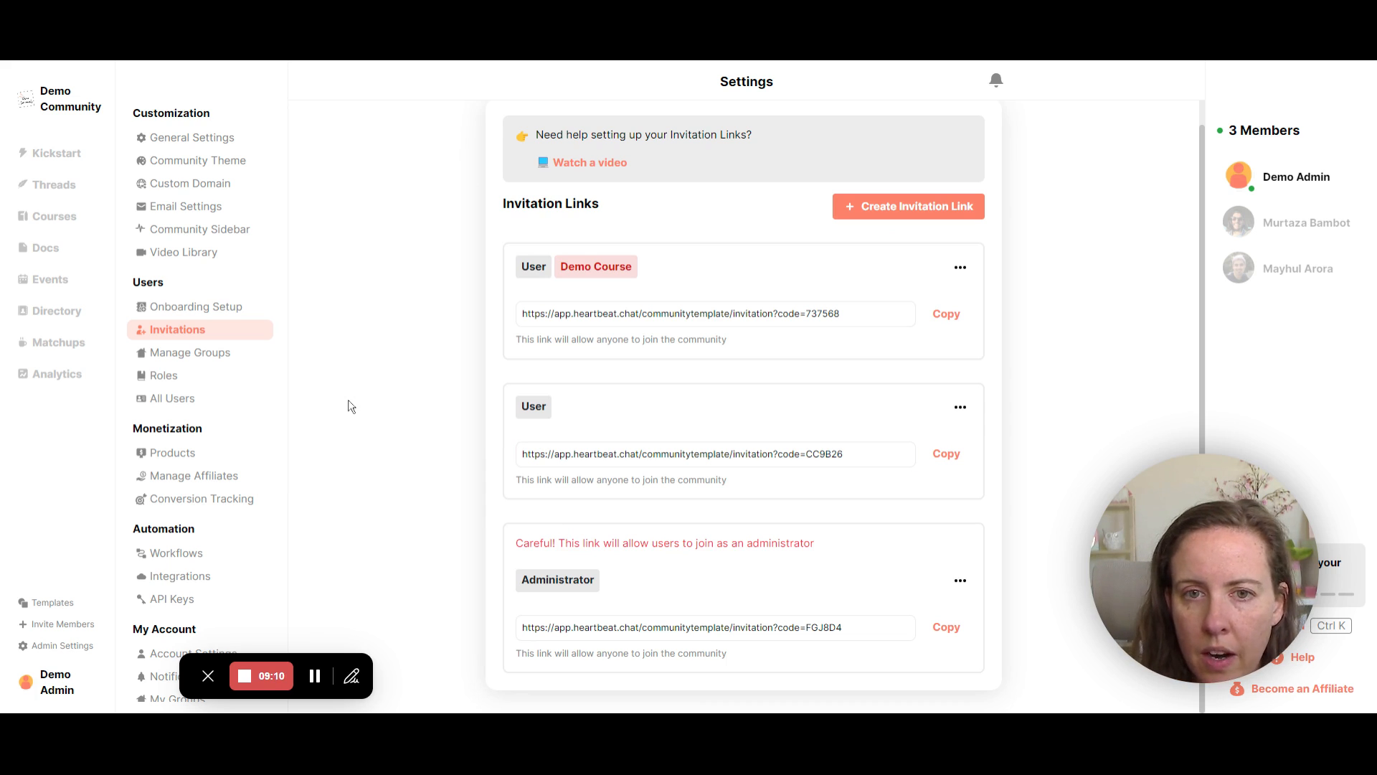
- Open the Start Here channel in Threads for editing, examine its Set as Default Channel option, and close it without changes
click(66, 188)
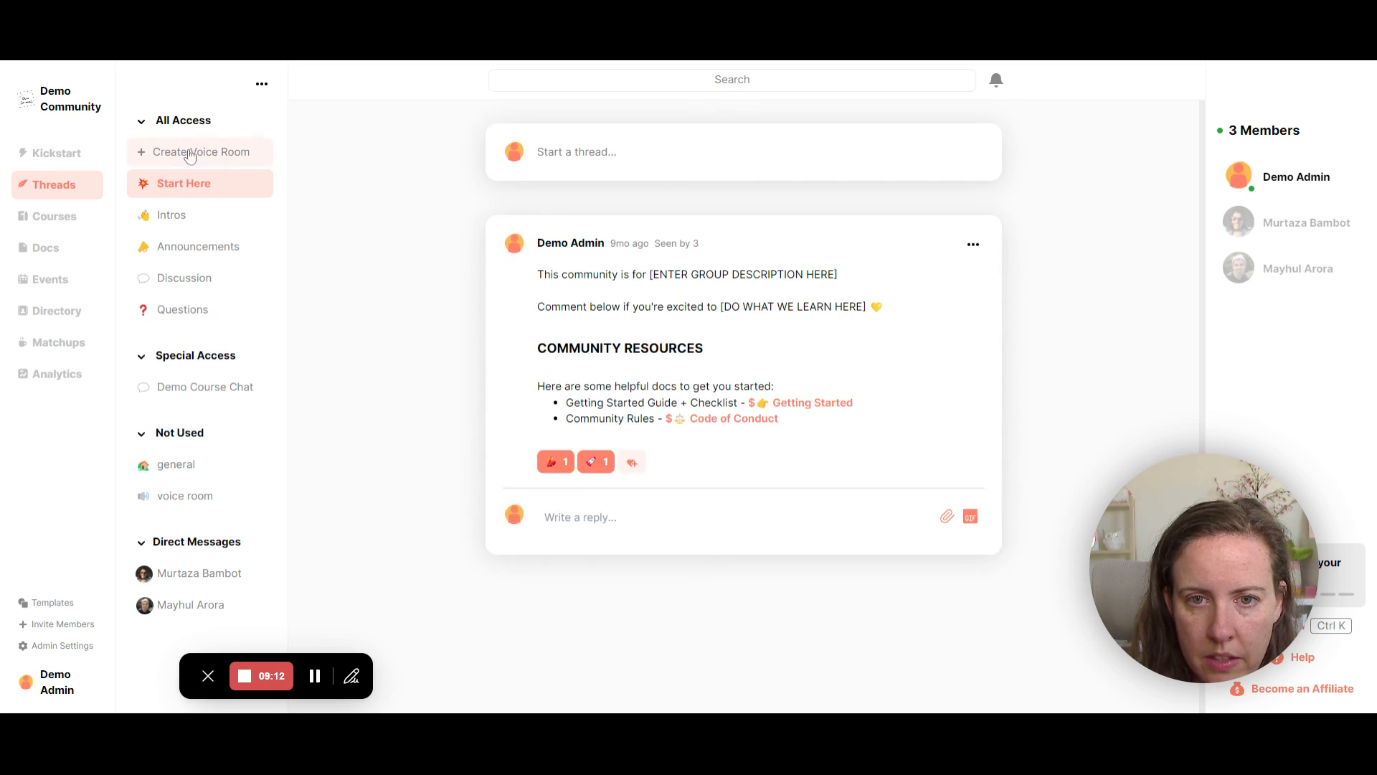
click(261, 185)
click(233, 209)
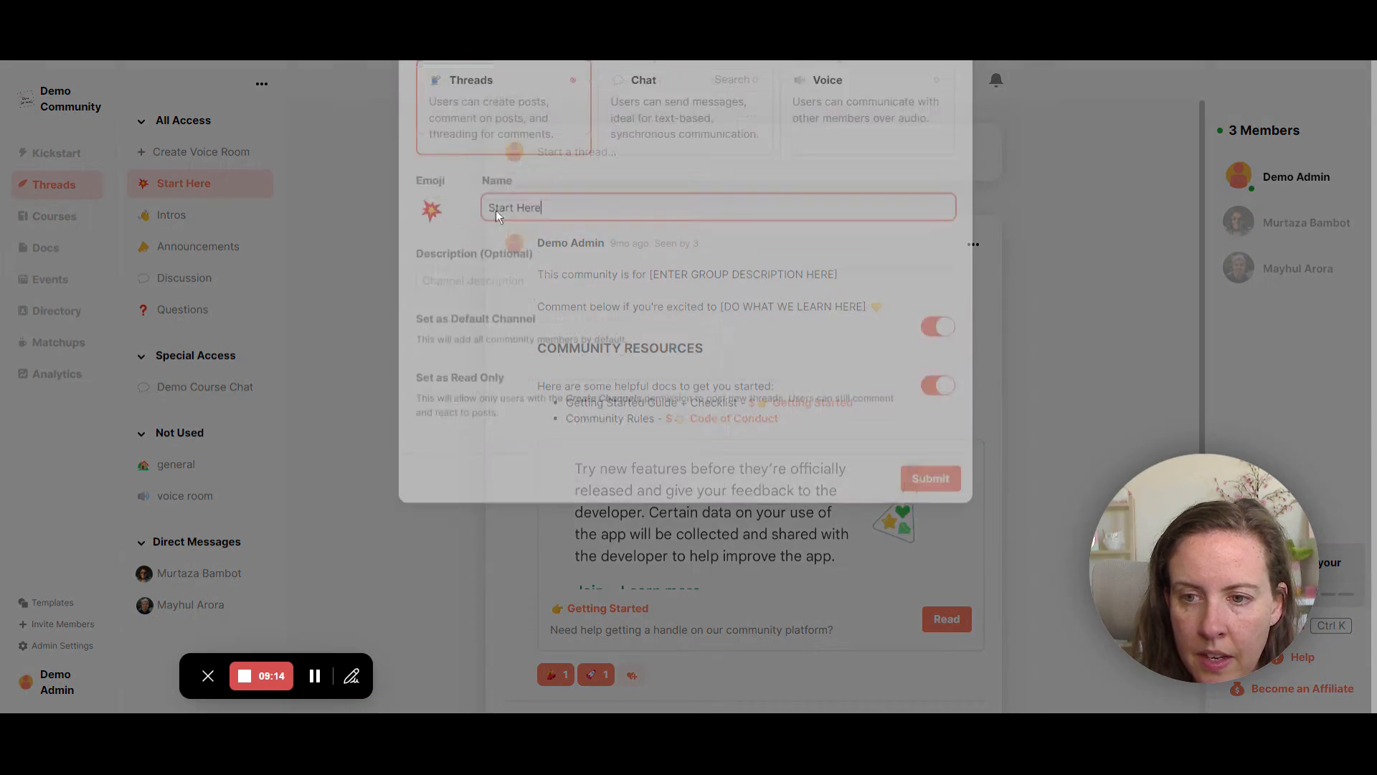
drag(459, 401, 536, 403)
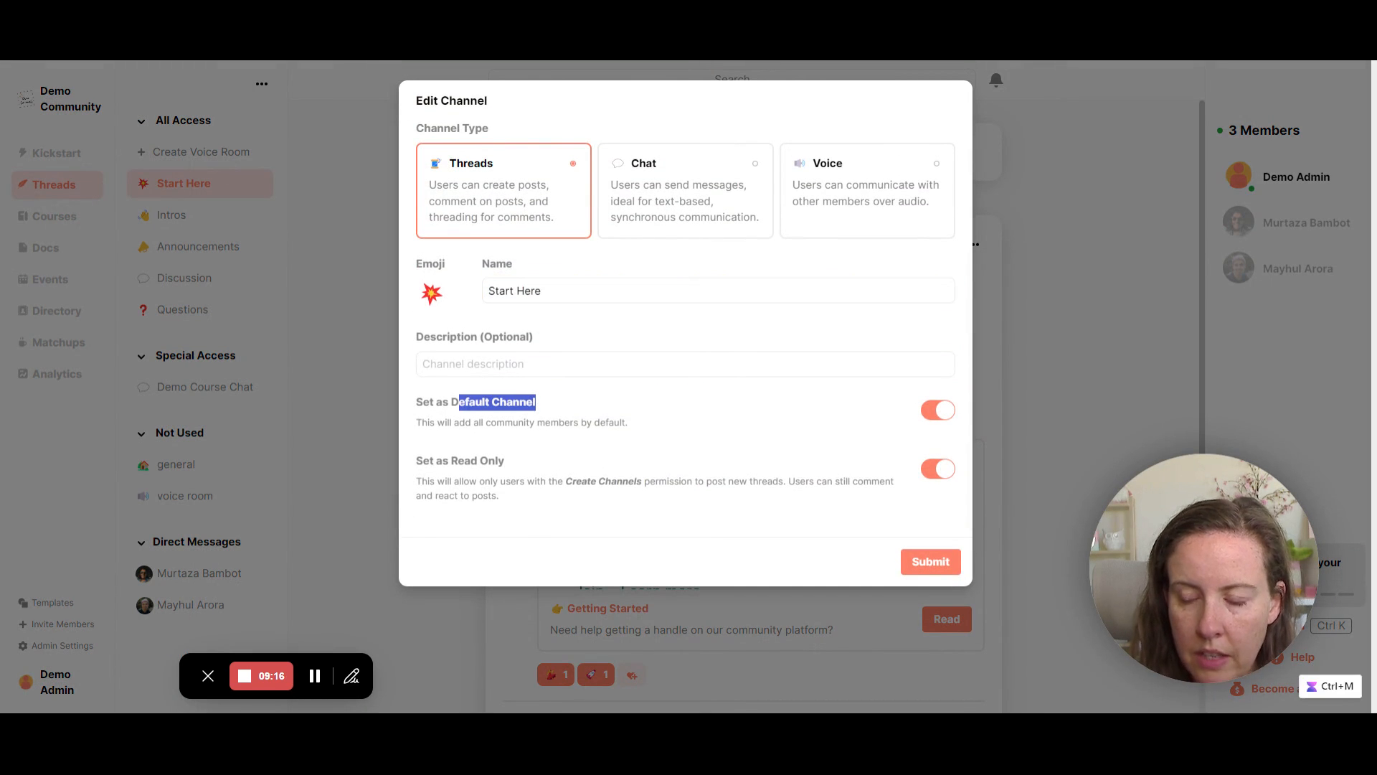
click(353, 356)
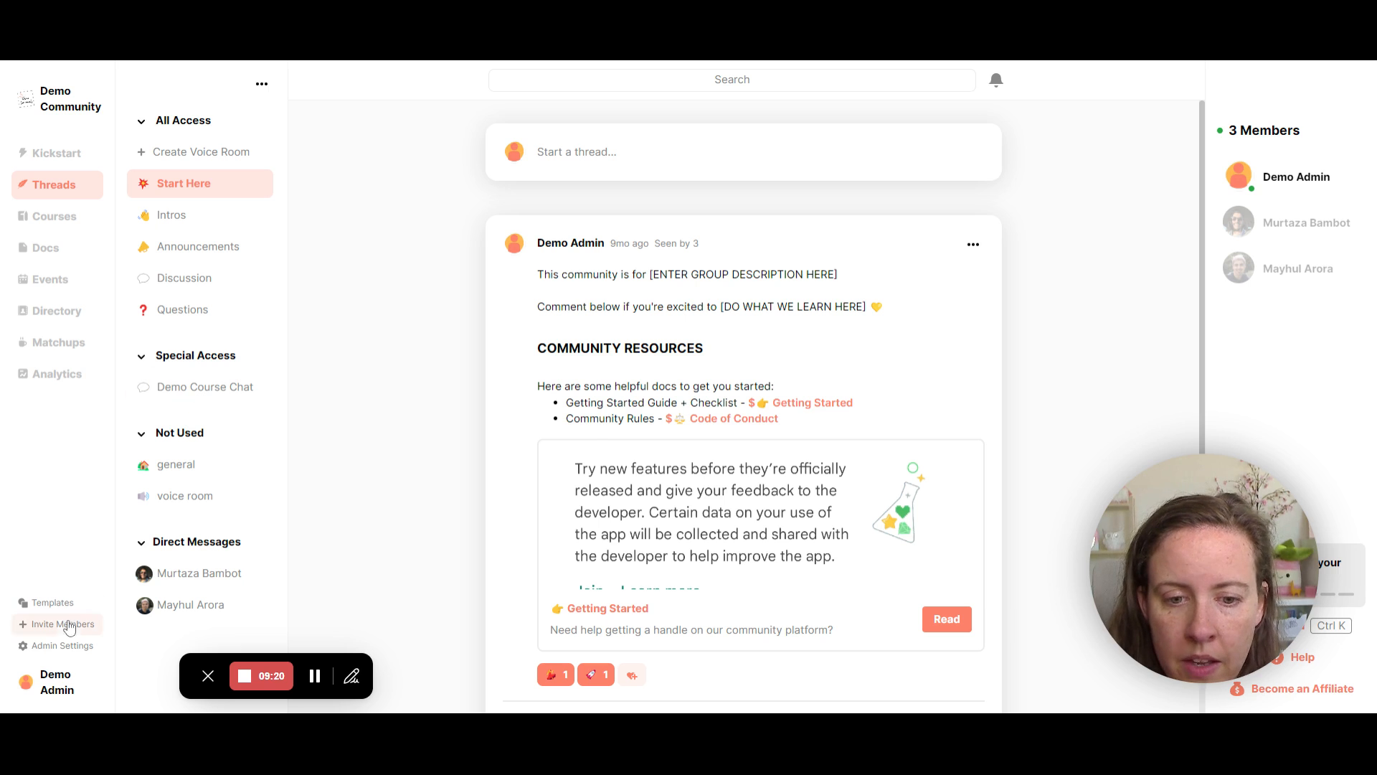
- Return to the Invitations page in the admin settings and examine the invitation link that has only the User role
click(79, 662)
click(192, 337)
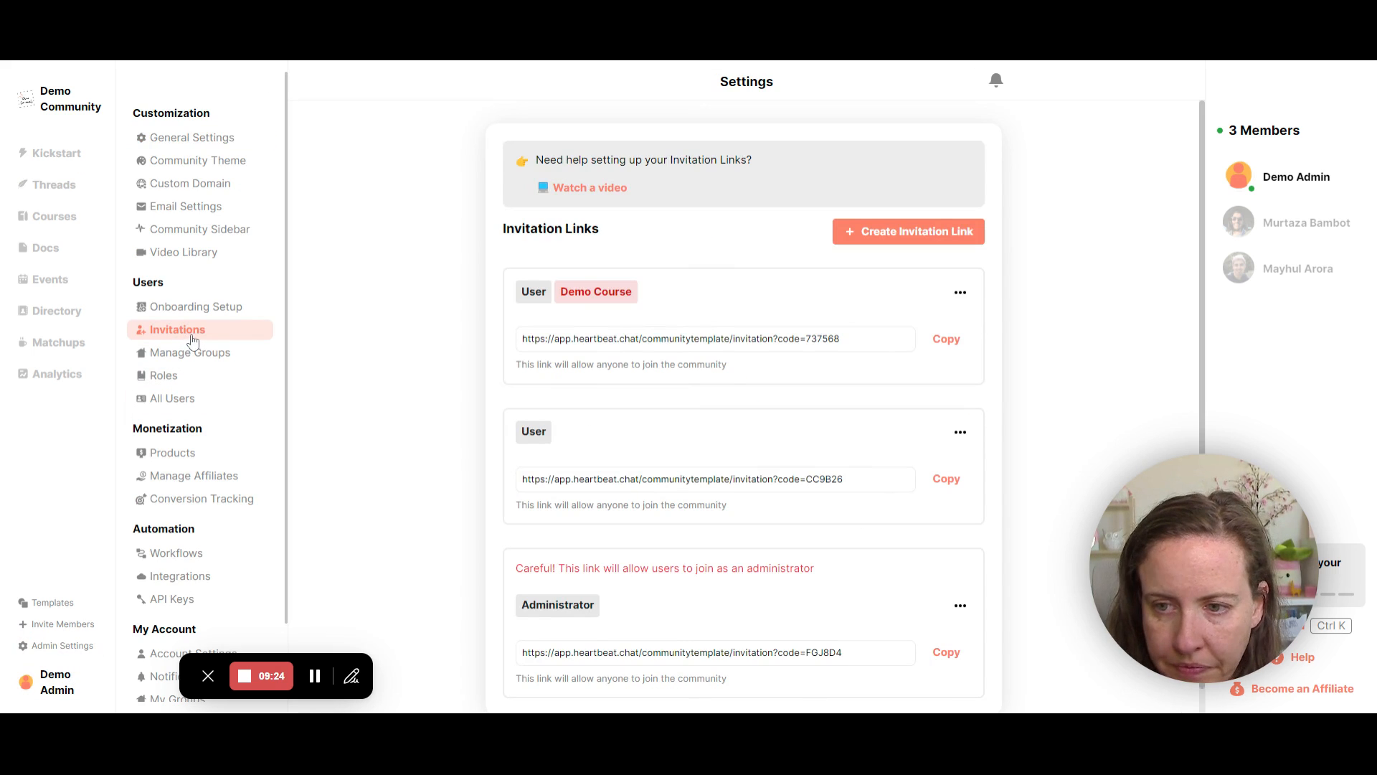
drag(549, 435, 518, 438)
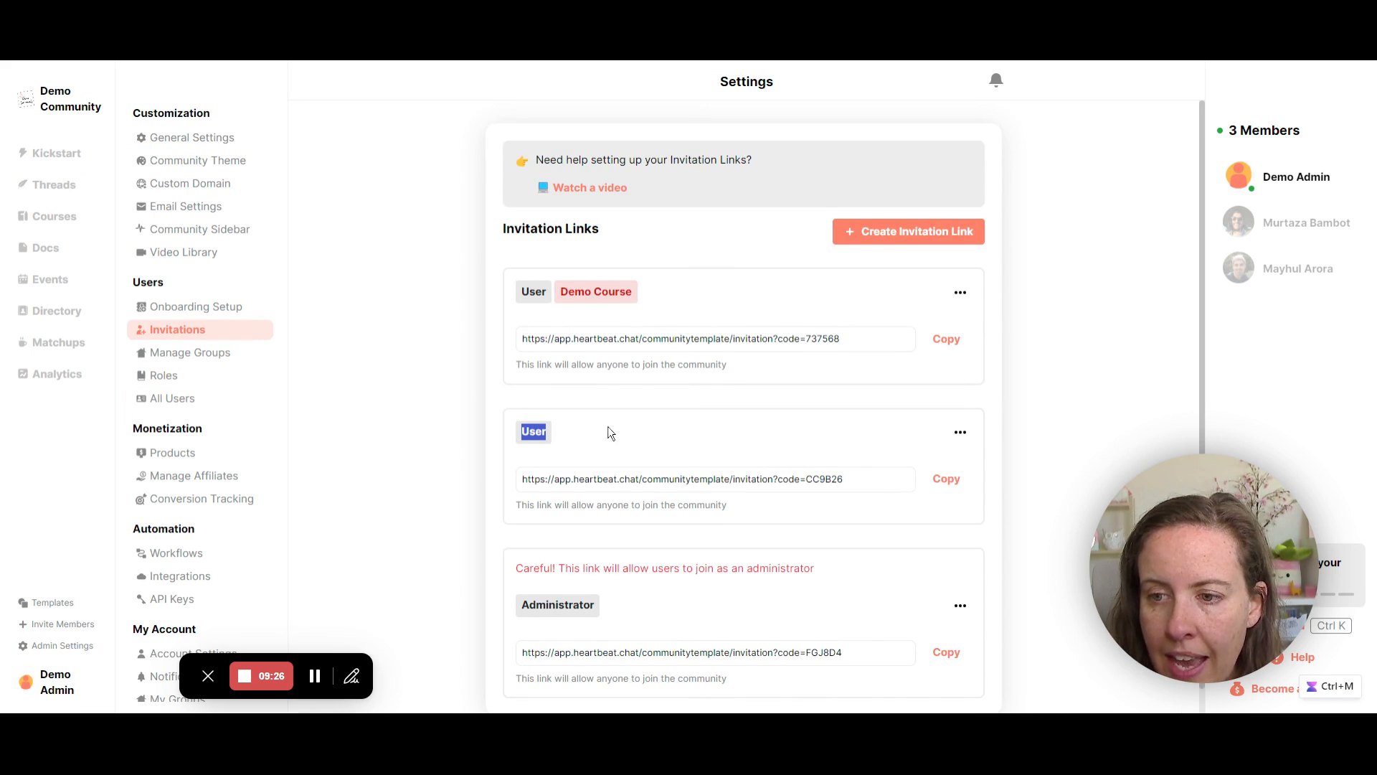
scroll(610, 433, down, 1)
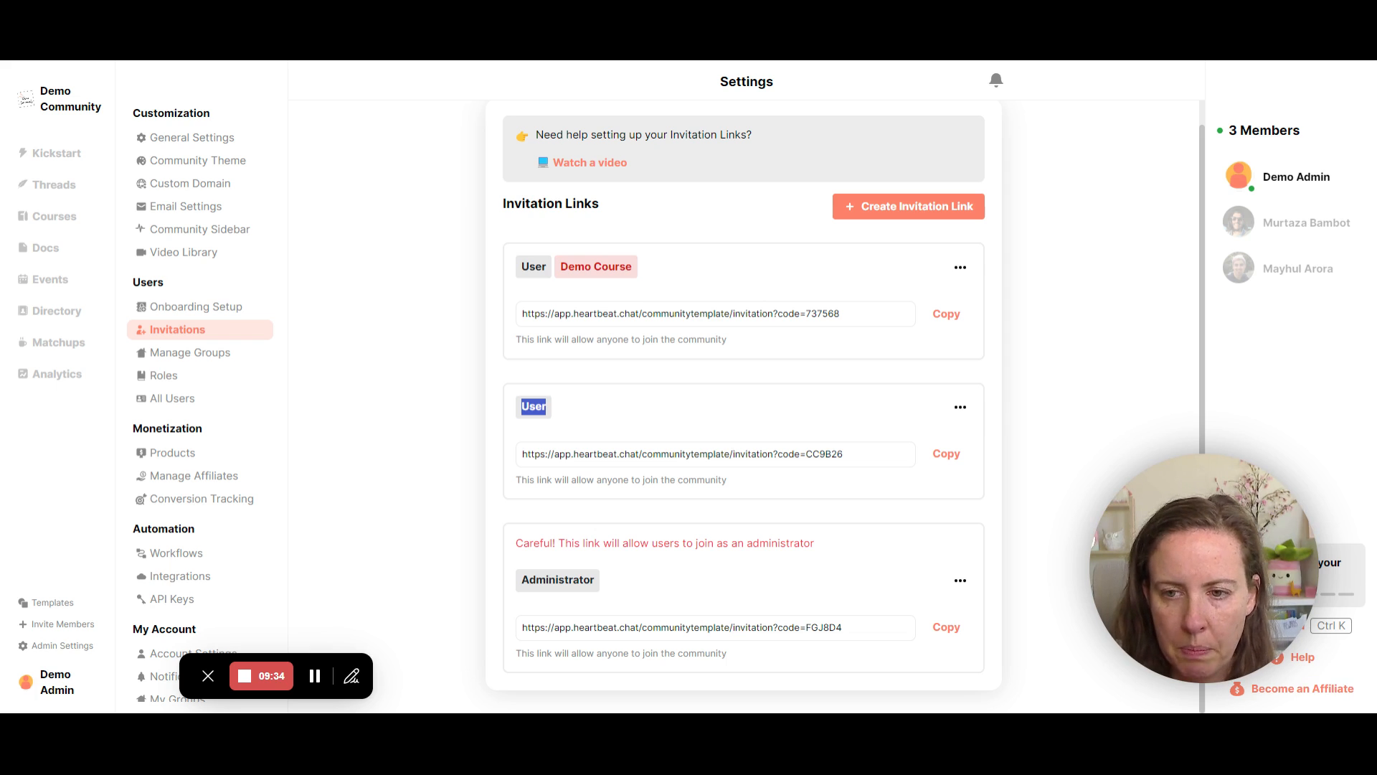
click(818, 418)
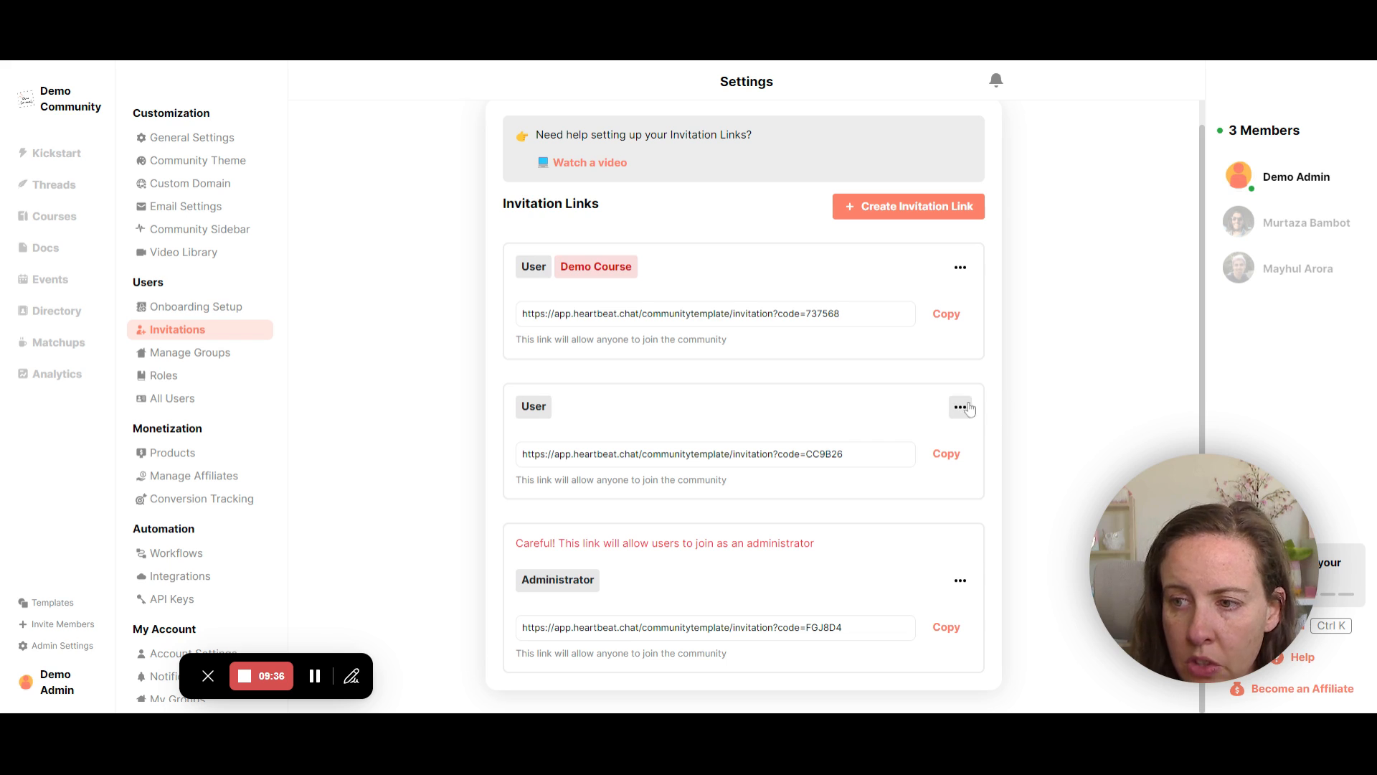
- Open the customization settings of the User-only invitation link, examine them, and close them without updating
click(961, 407)
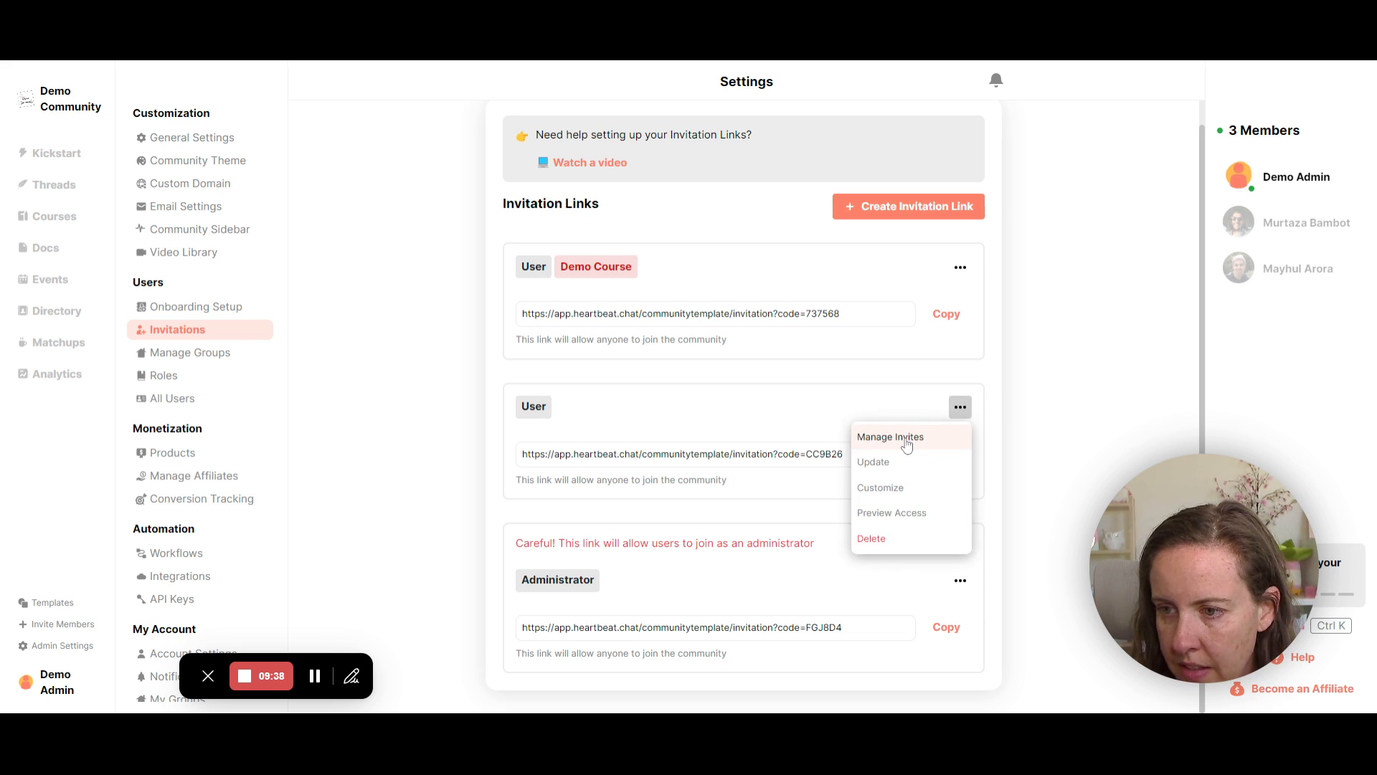
click(884, 487)
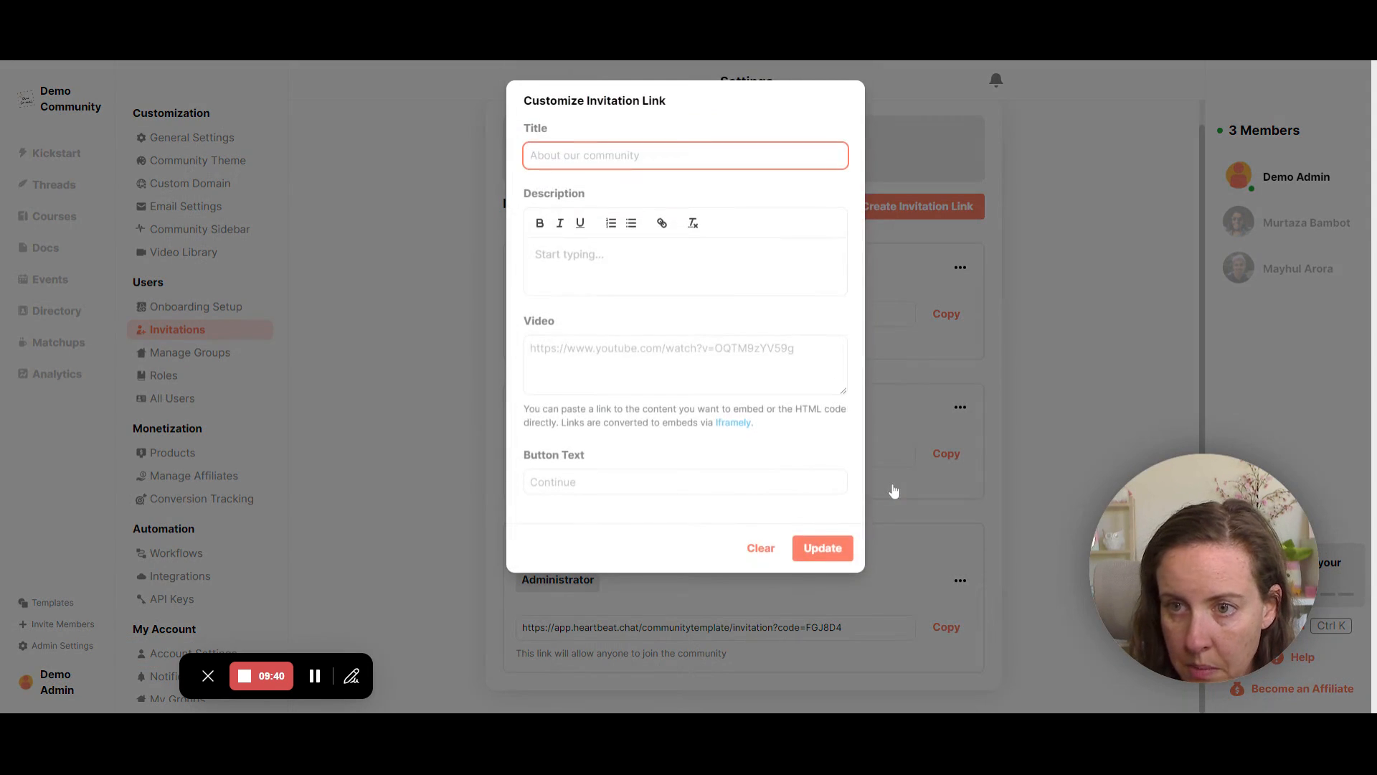
click(762, 548)
click(766, 425)
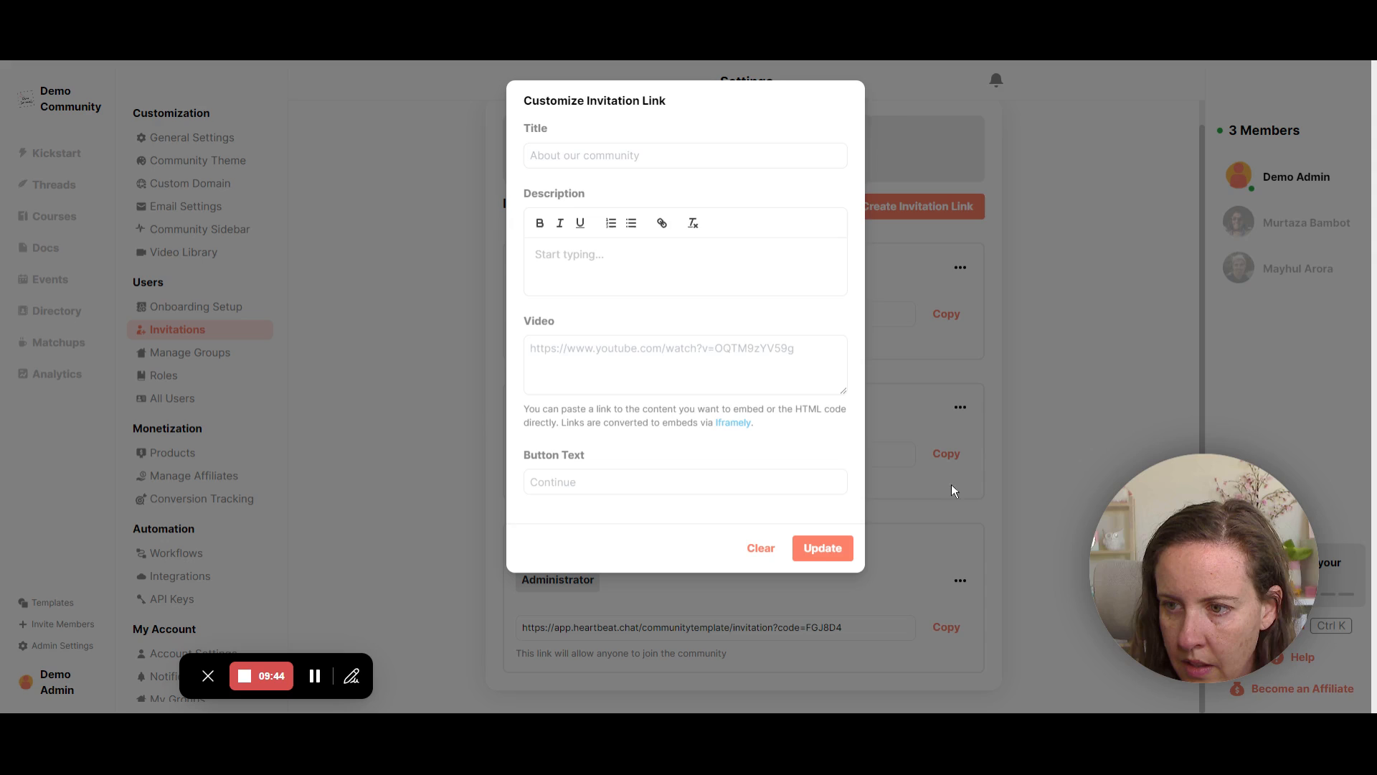
click(1002, 456)
- Open the User-only invitation link for updating and examine which groups can be assigned to it
click(960, 406)
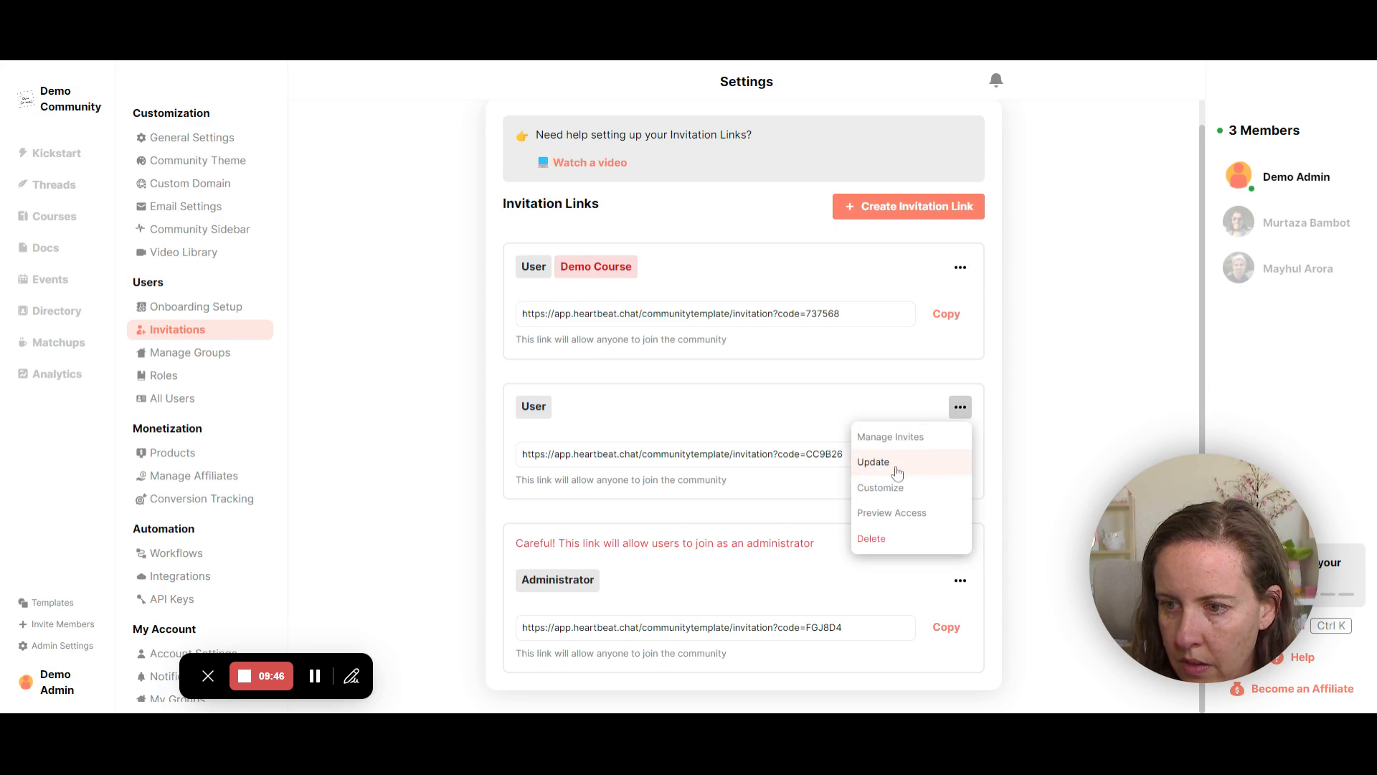
click(893, 460)
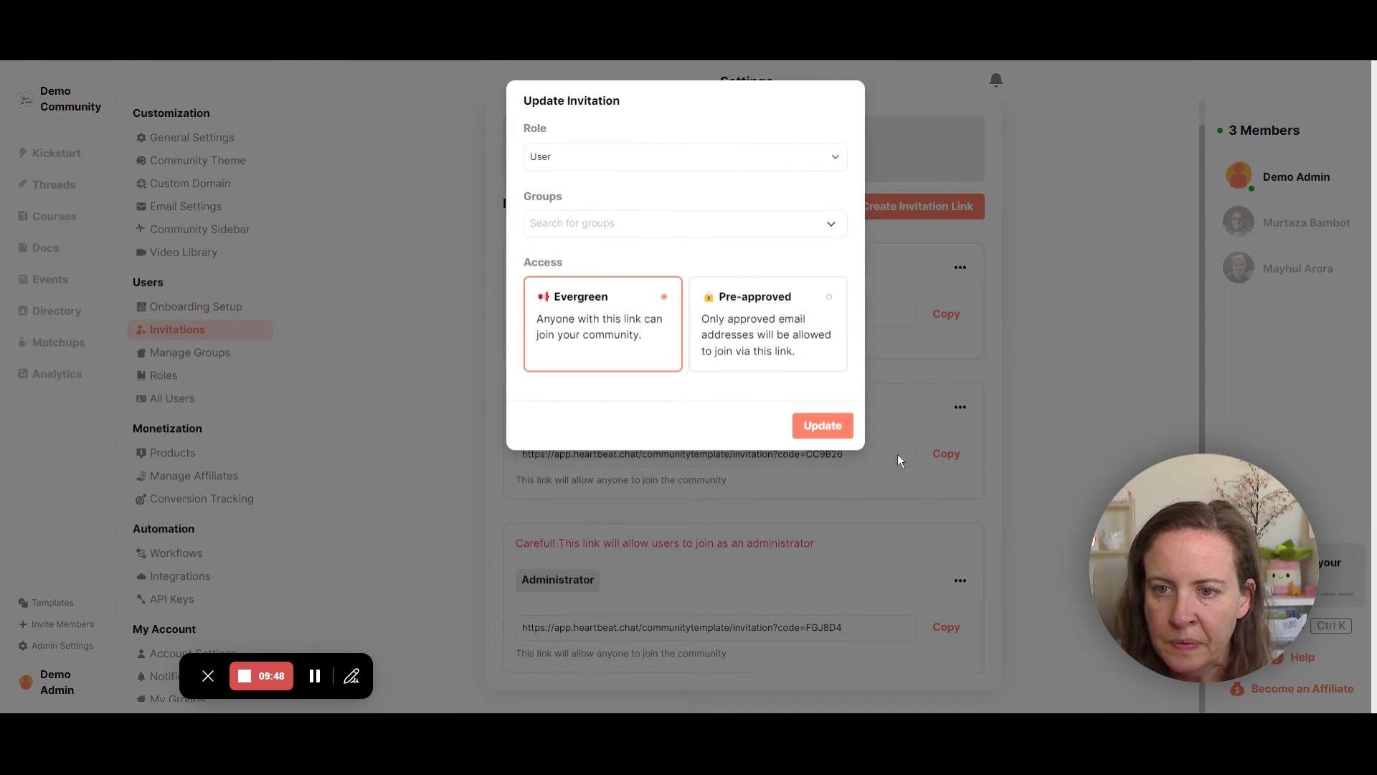
click(635, 237)
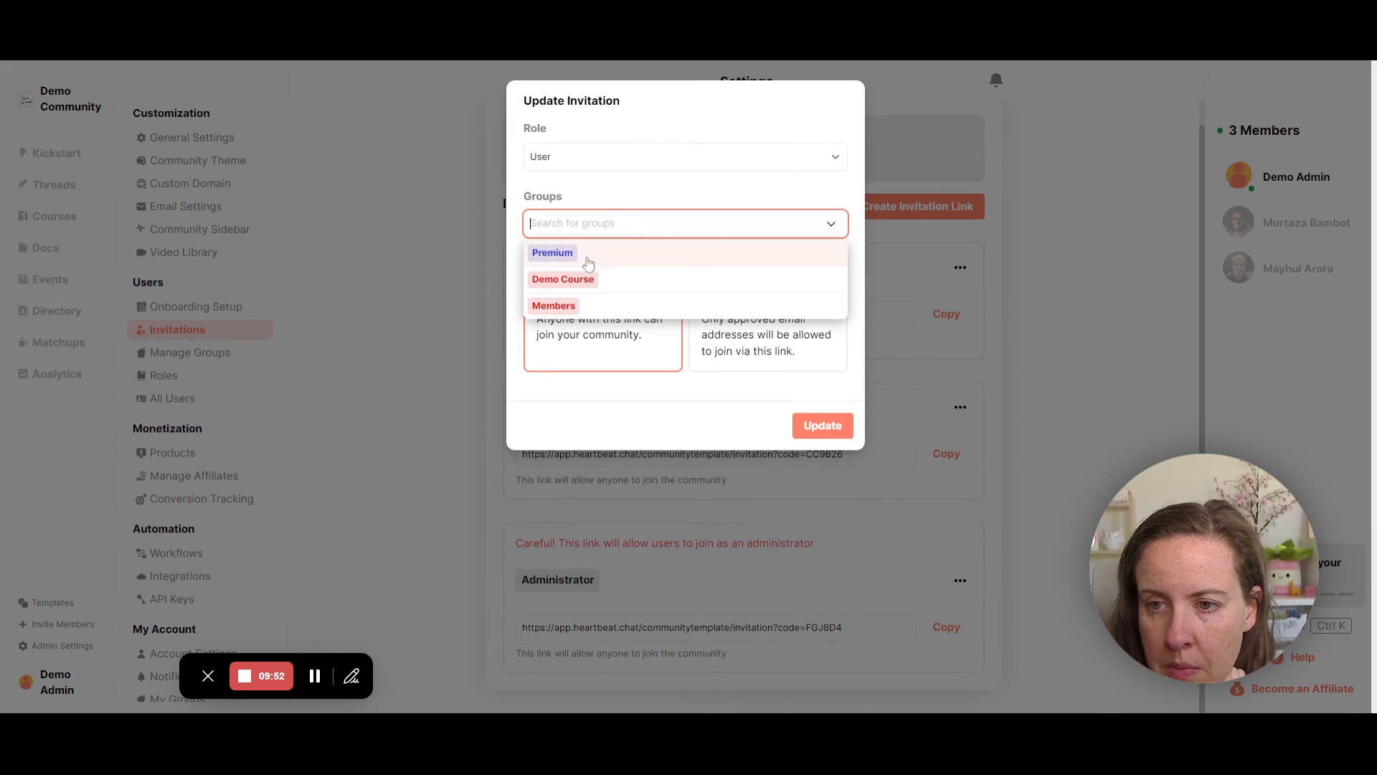
click(653, 197)
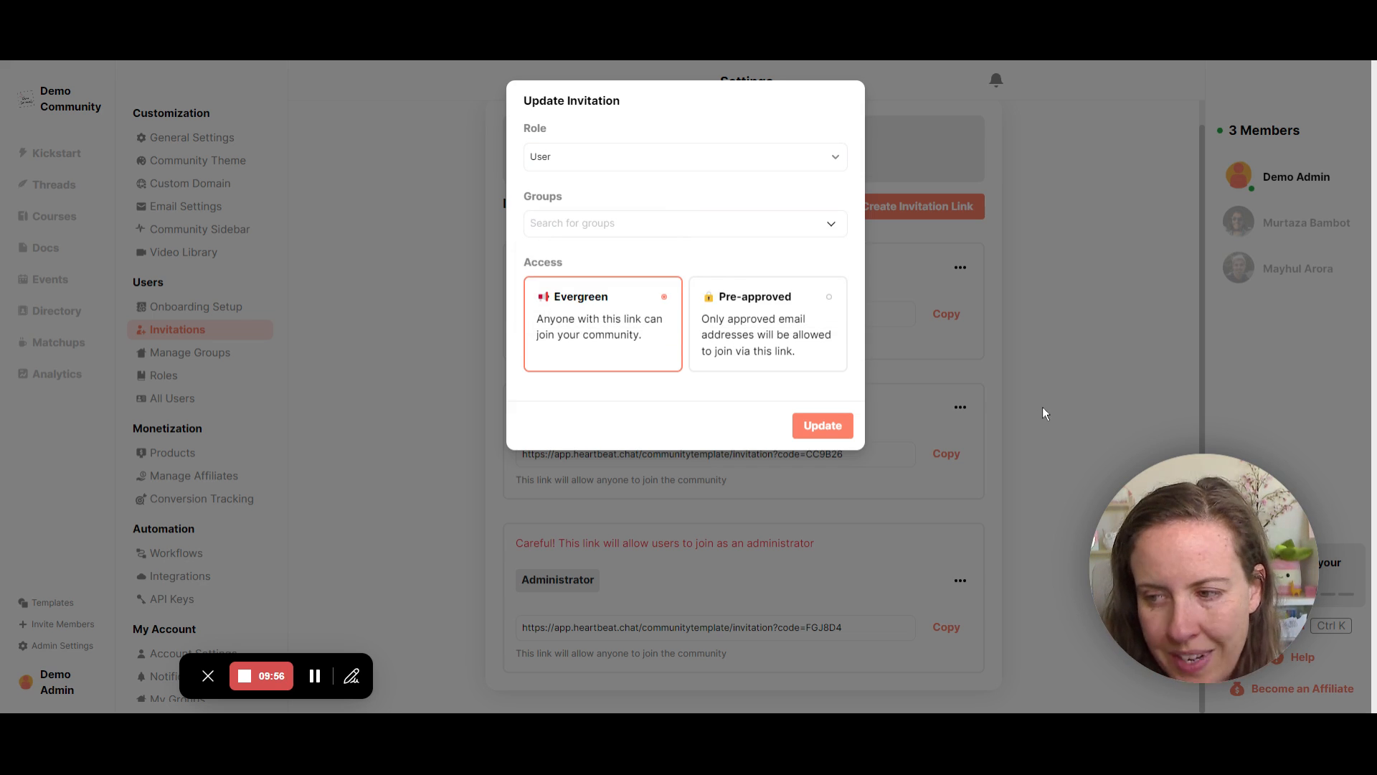
- Close the User-only link's update form unchanged and examine the role and group labels on the Demo Course invitation link
click(1051, 347)
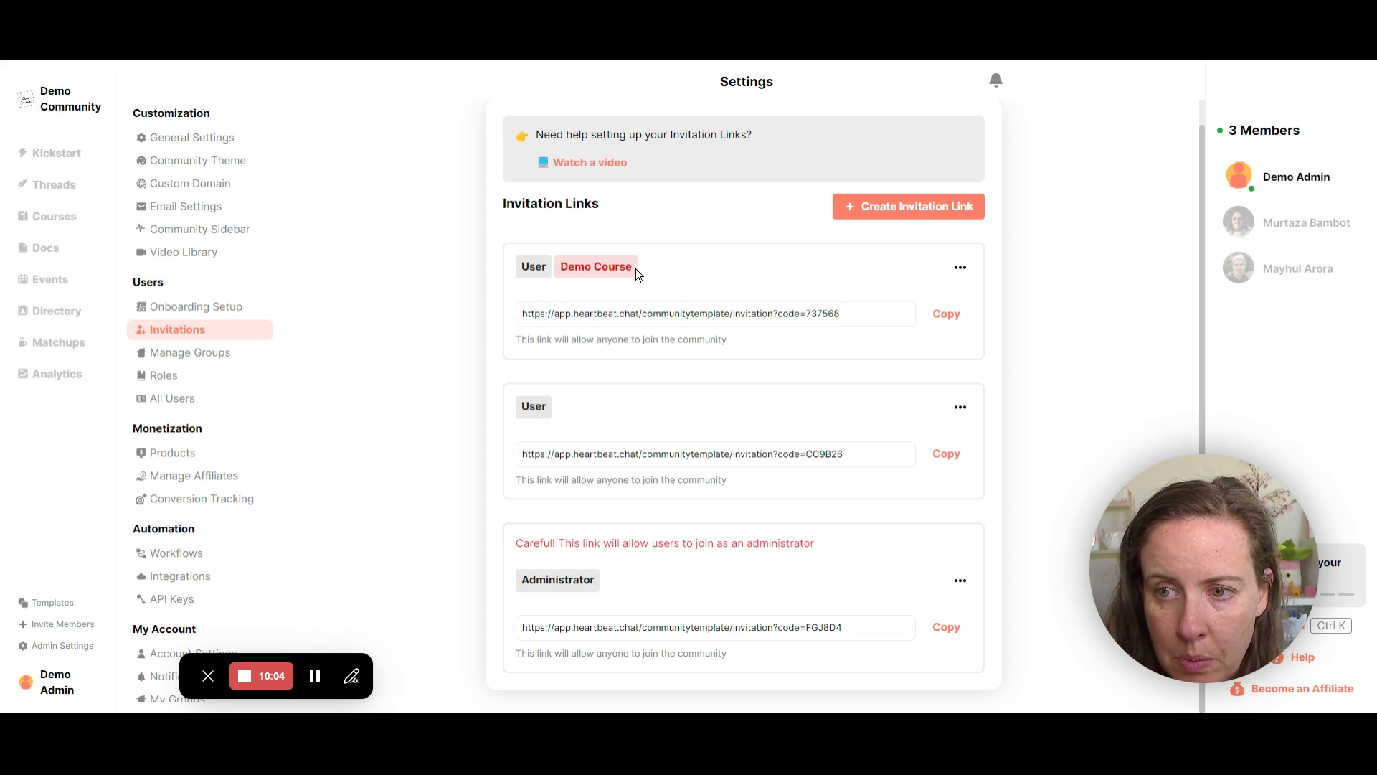
drag(635, 268, 613, 268)
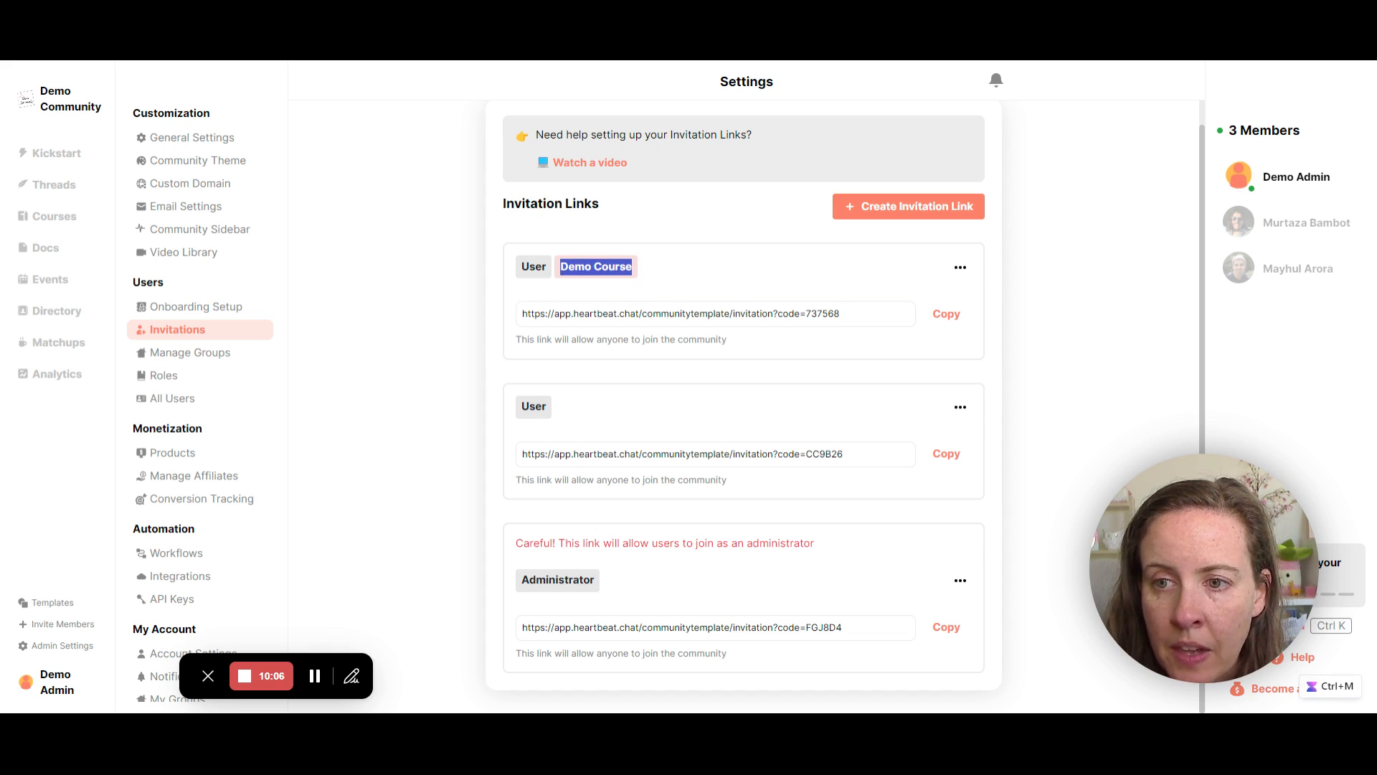
click(573, 270)
drag(626, 268, 522, 276)
click(642, 278)
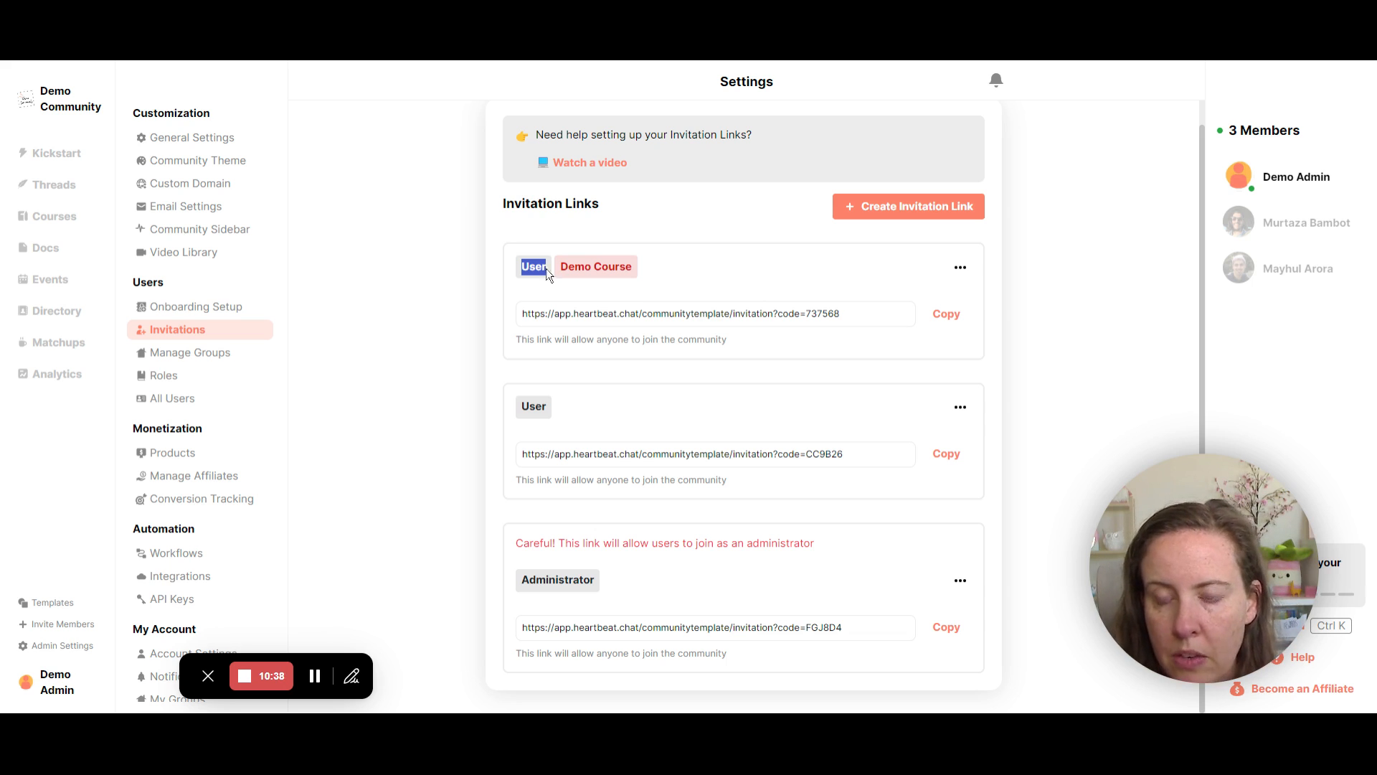
click(543, 297)
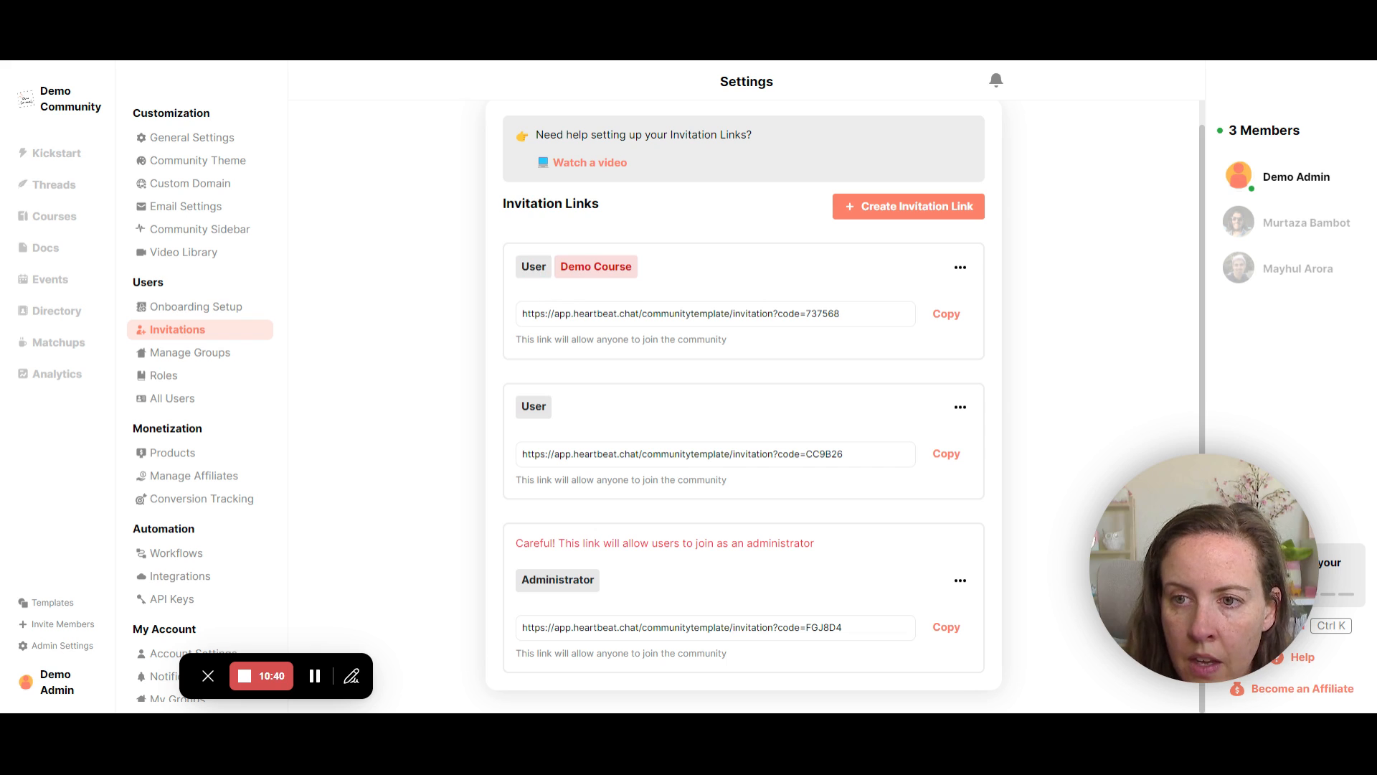
drag(518, 266, 627, 274)
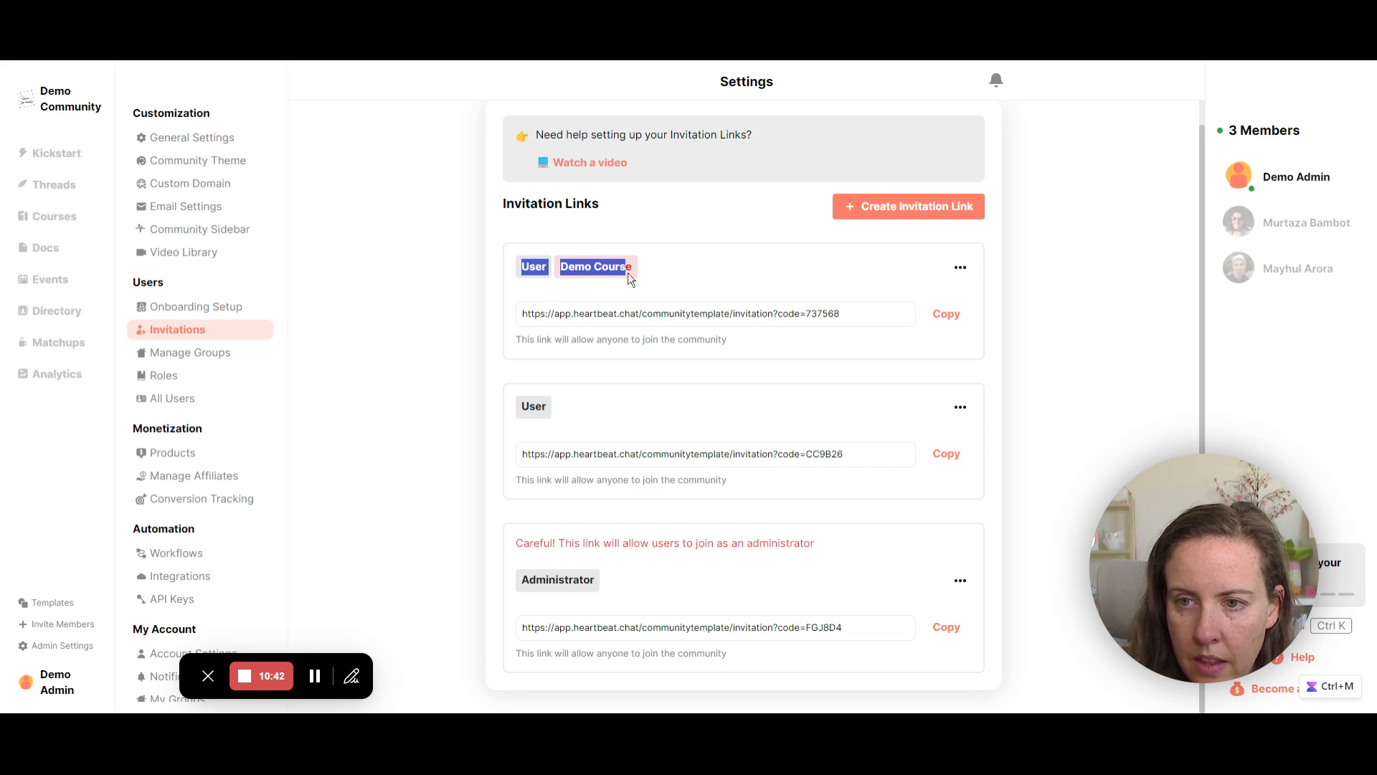
click(747, 278)
- Try adding the Members group to the Demo Course invitation link, remove it again, and close the form without updating
click(969, 270)
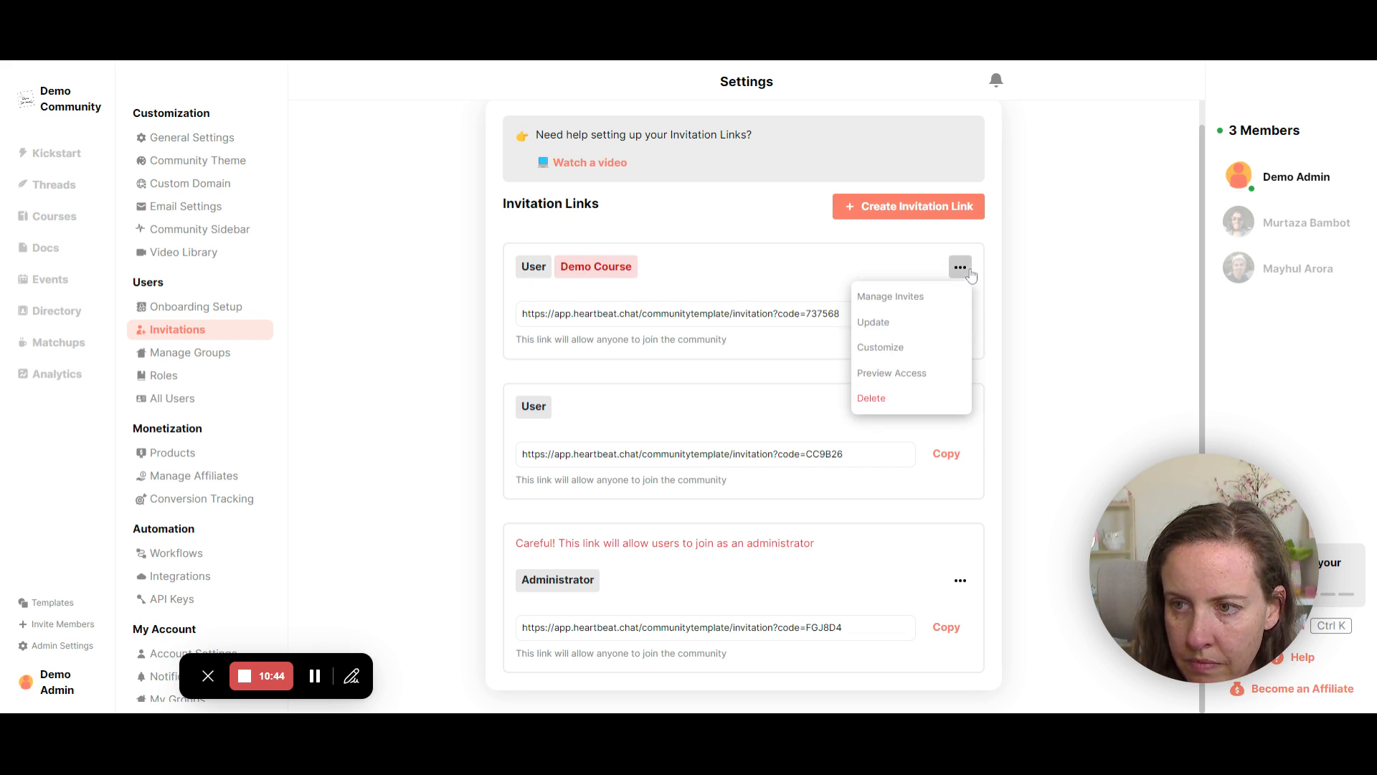
click(899, 328)
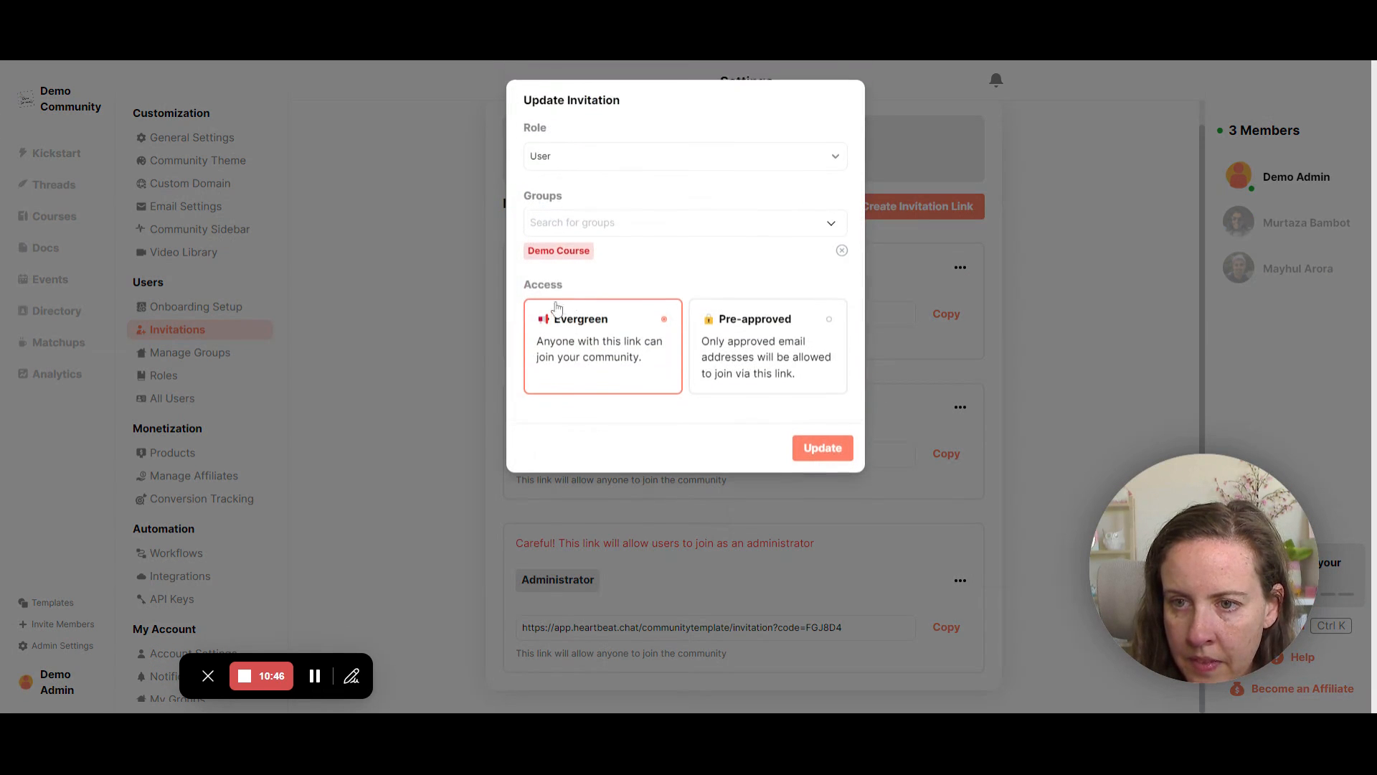
click(638, 225)
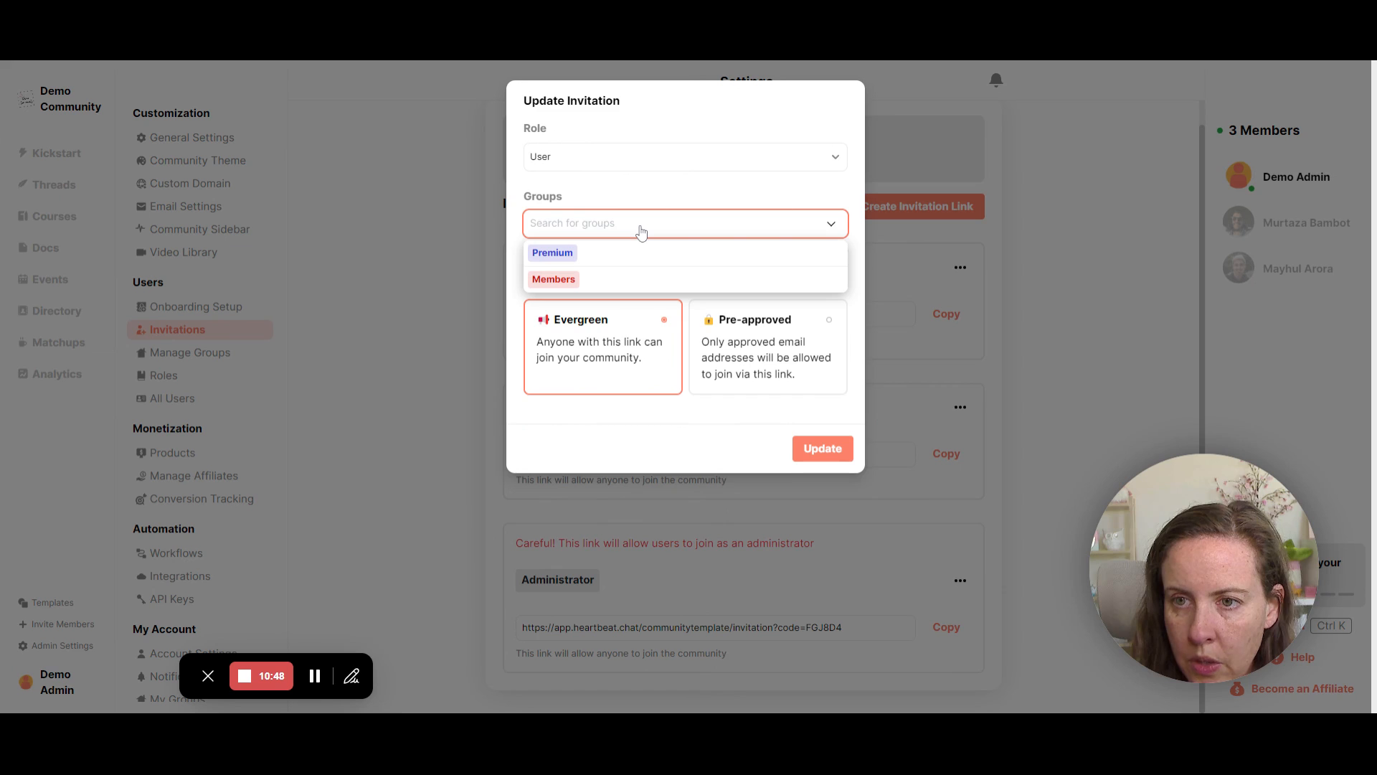
click(615, 290)
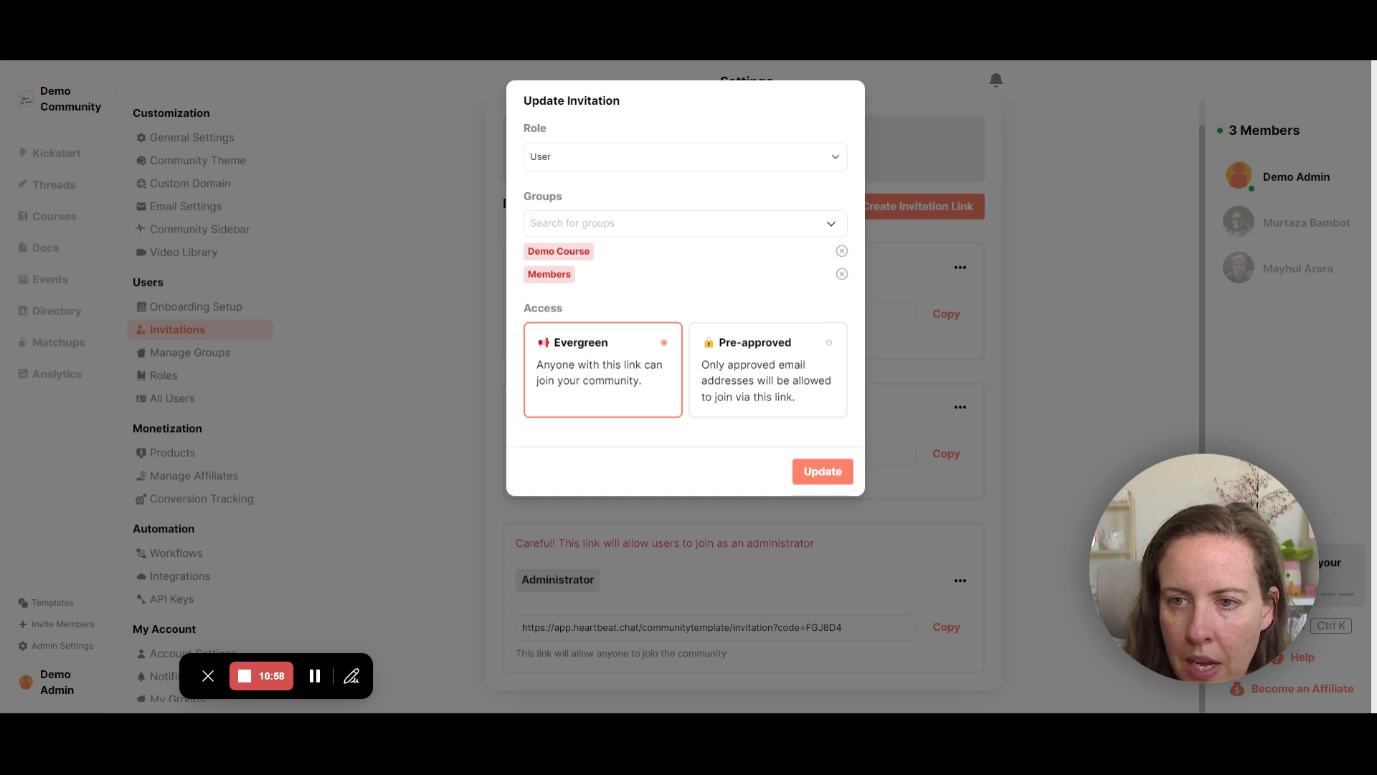
drag(591, 252, 525, 274)
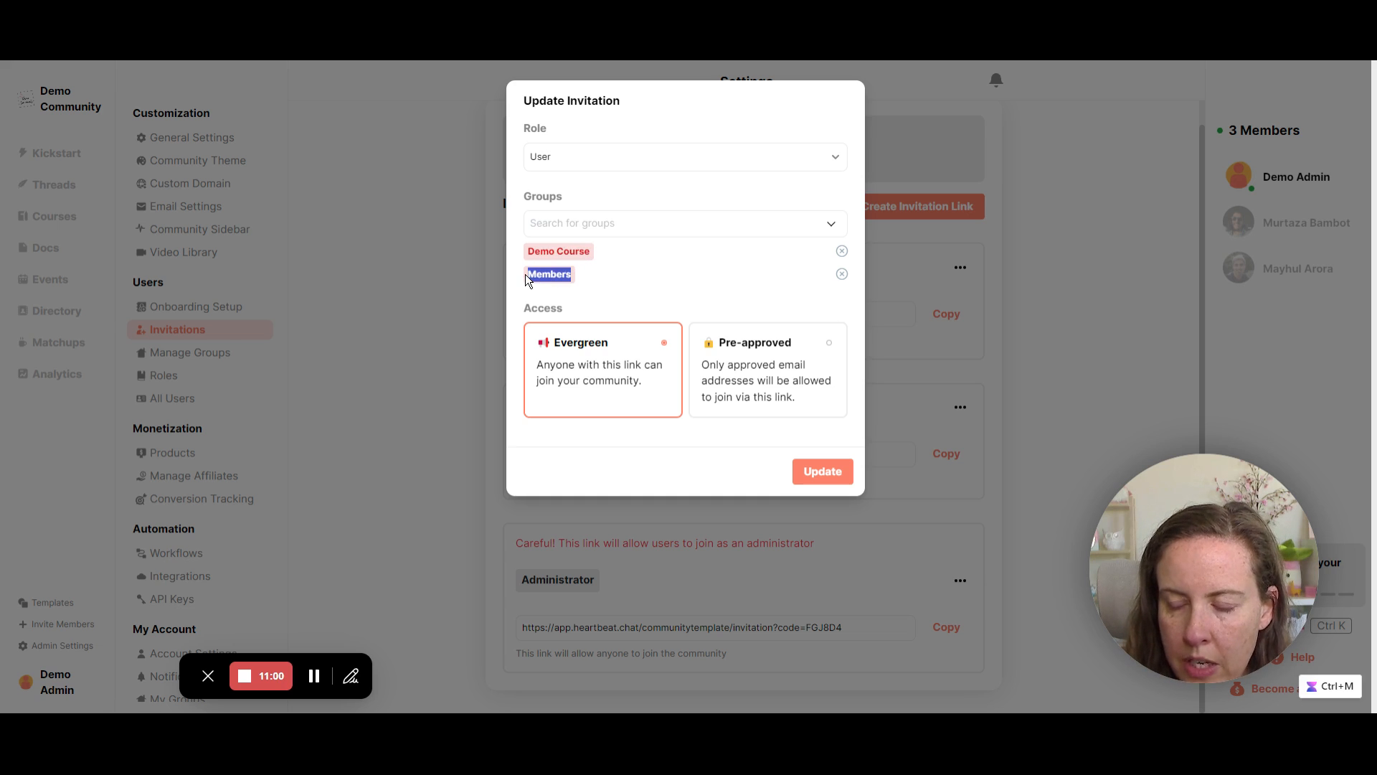
click(844, 277)
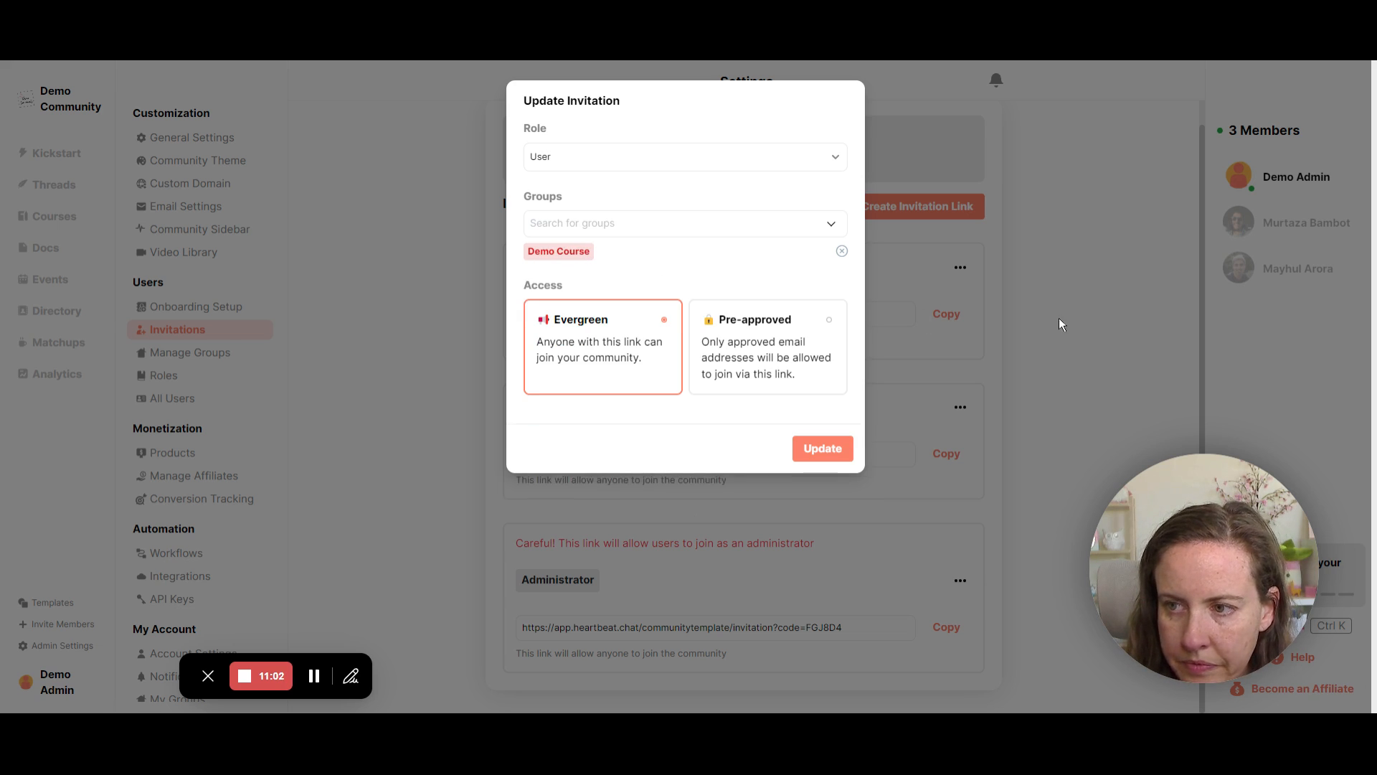
click(1102, 298)
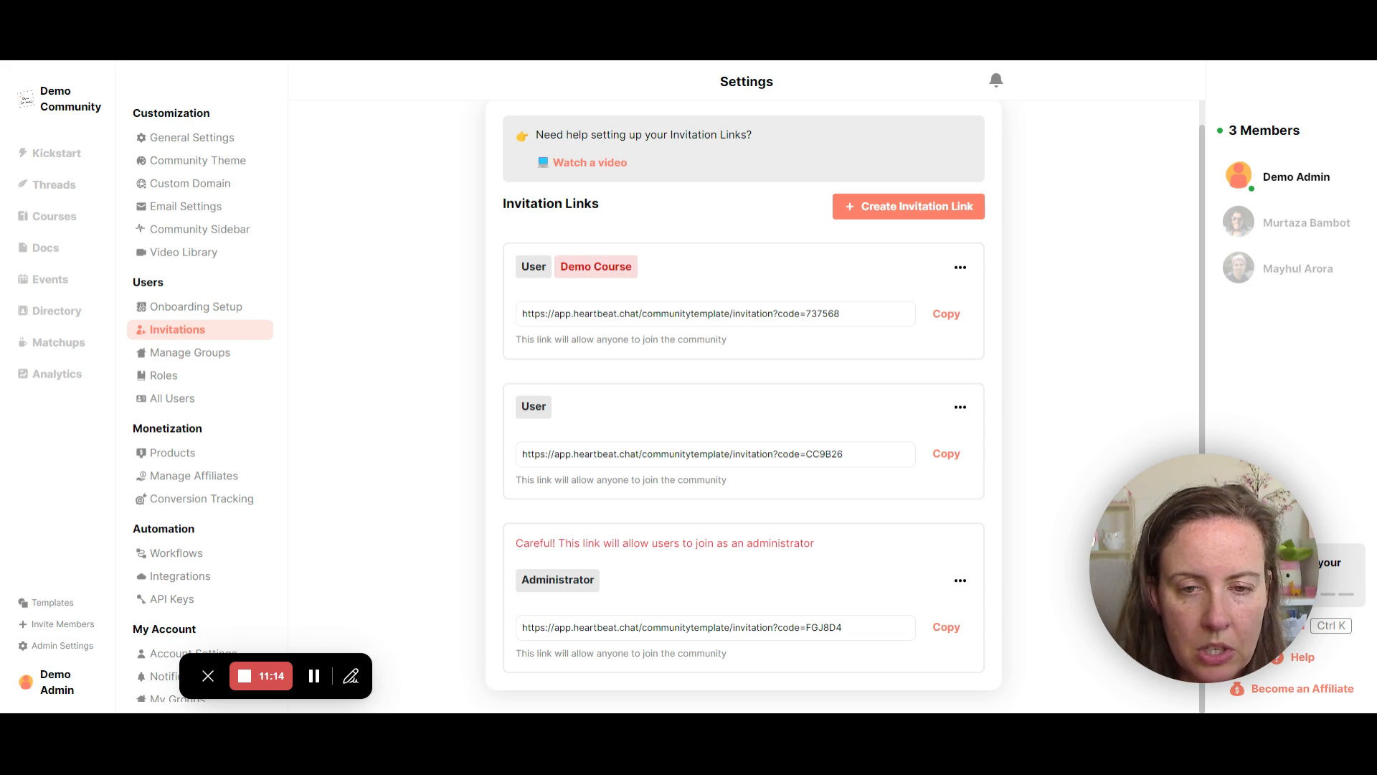
- Examine the Administrator role's permissions and the Products page in the admin settings, and return to the Invitations page
click(181, 378)
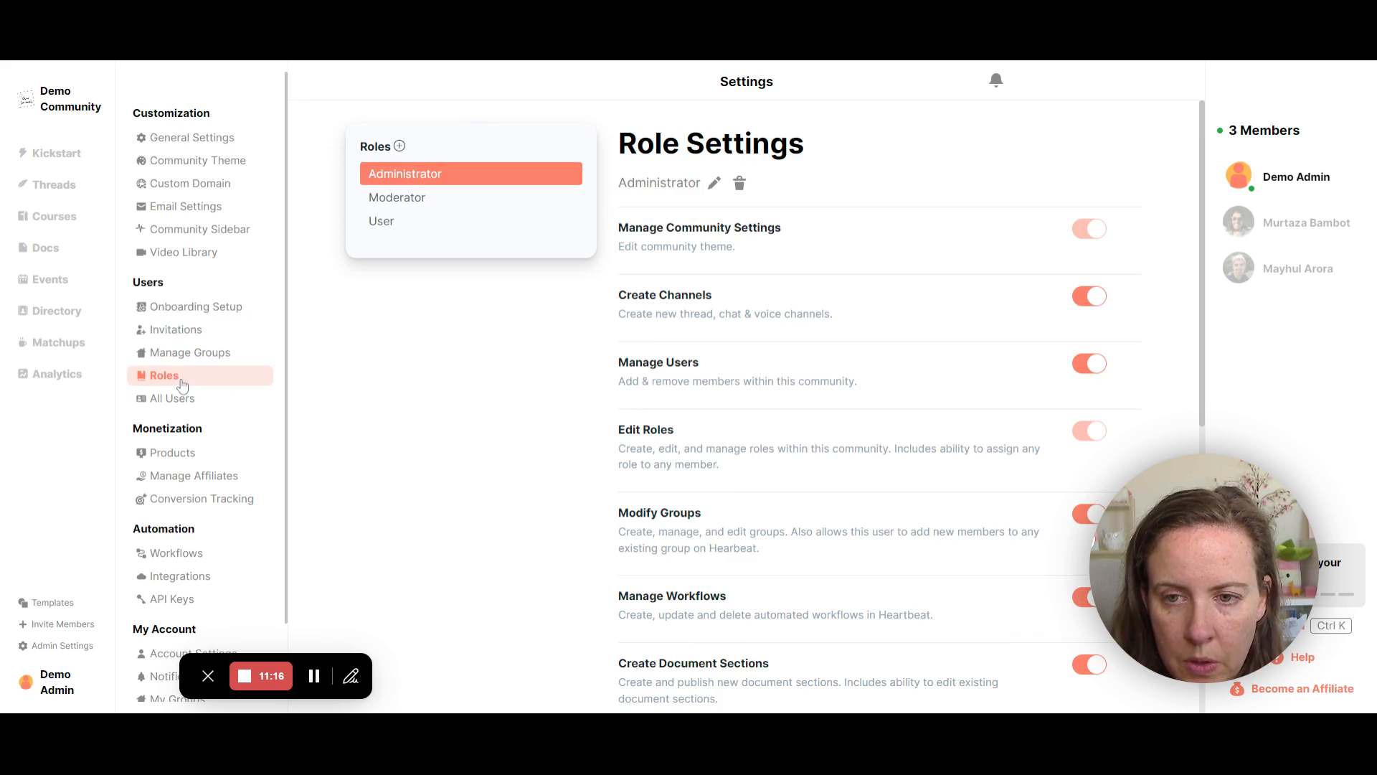
scroll(774, 459, down, 5)
scroll(777, 484, up, 5)
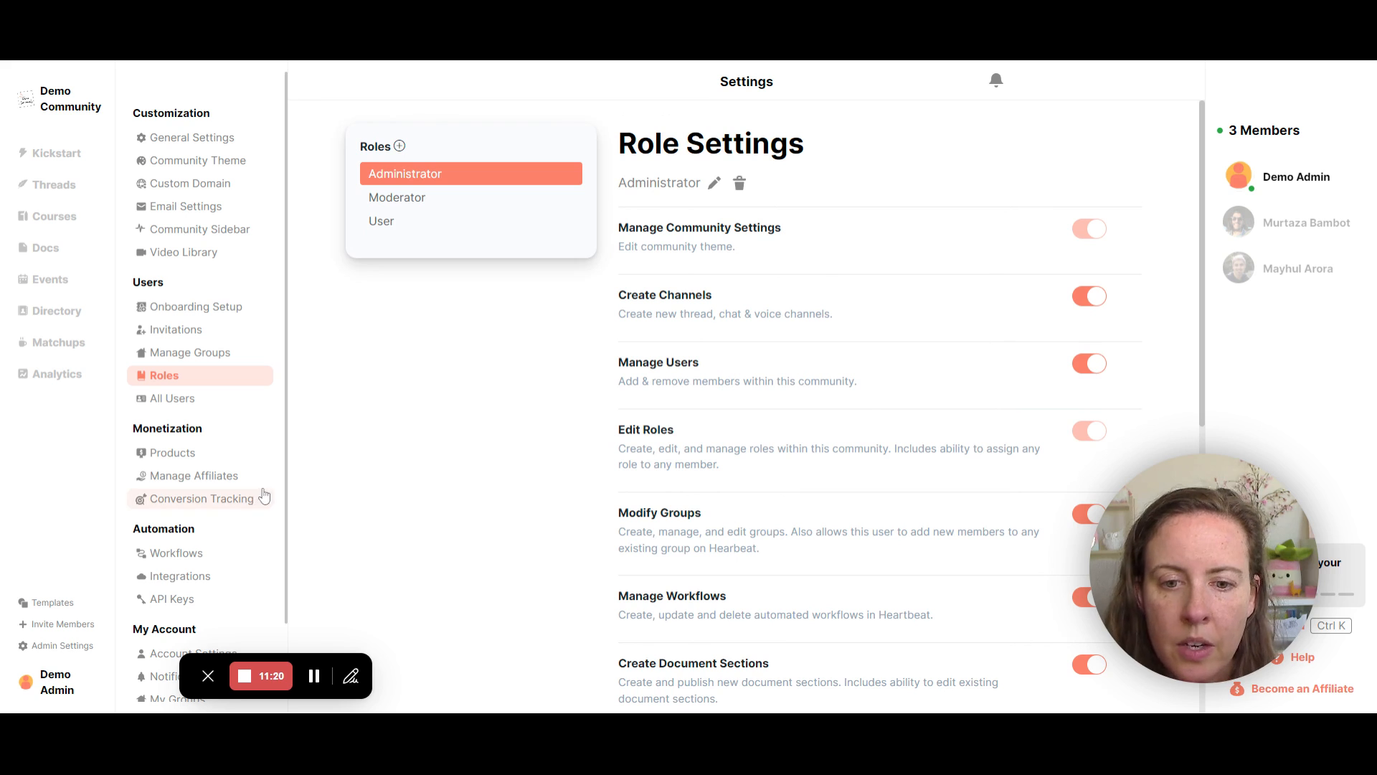
click(257, 462)
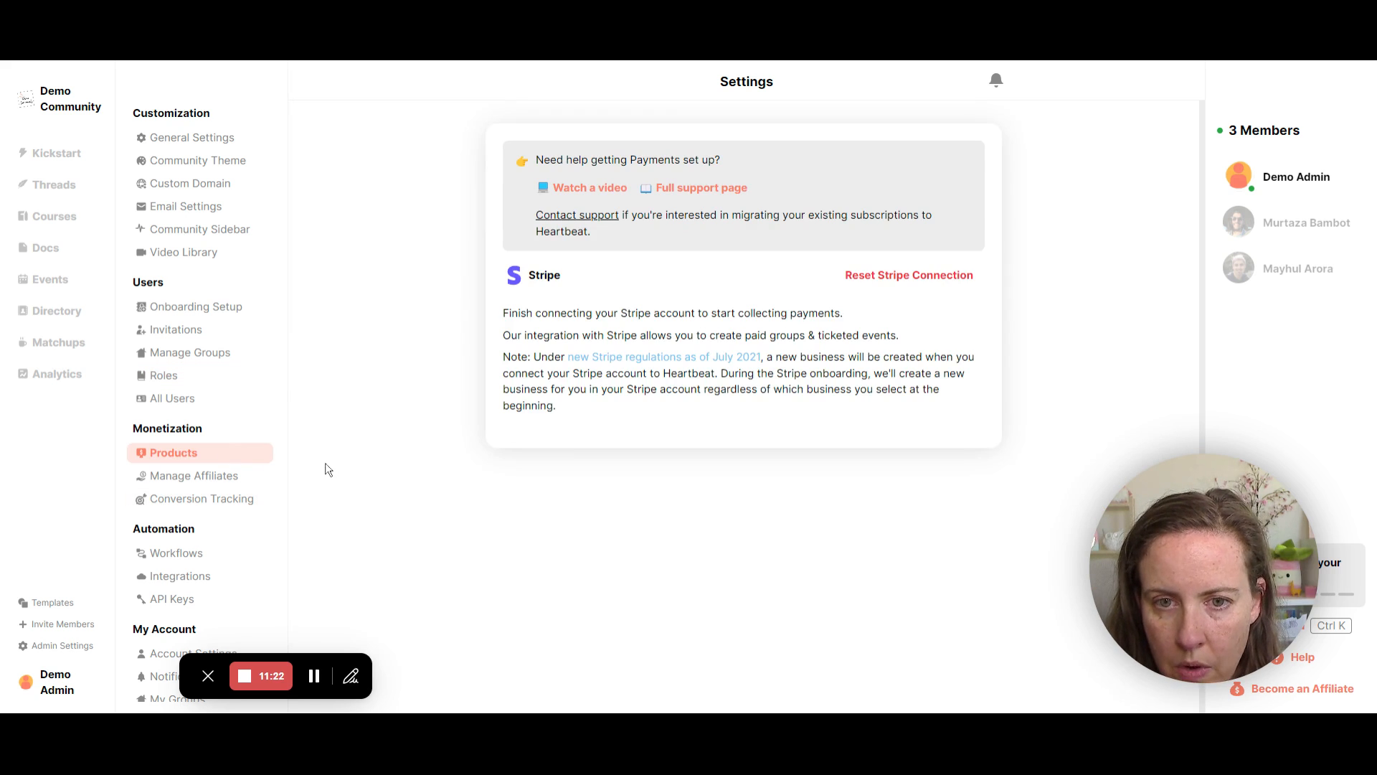
click(191, 331)
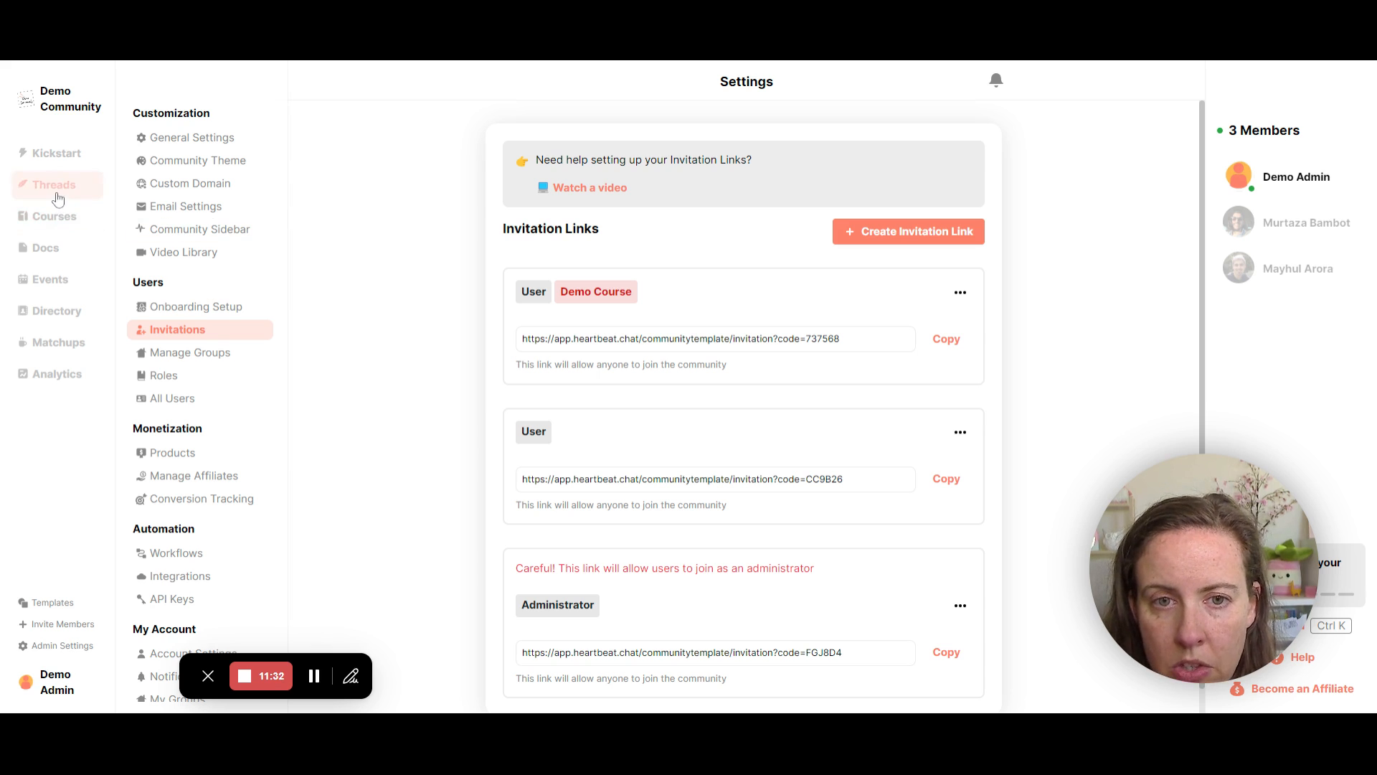
- Examine the default-channel setting of the Start Here channel in Threads and close the channel's edit form without submitting
click(101, 187)
click(262, 184)
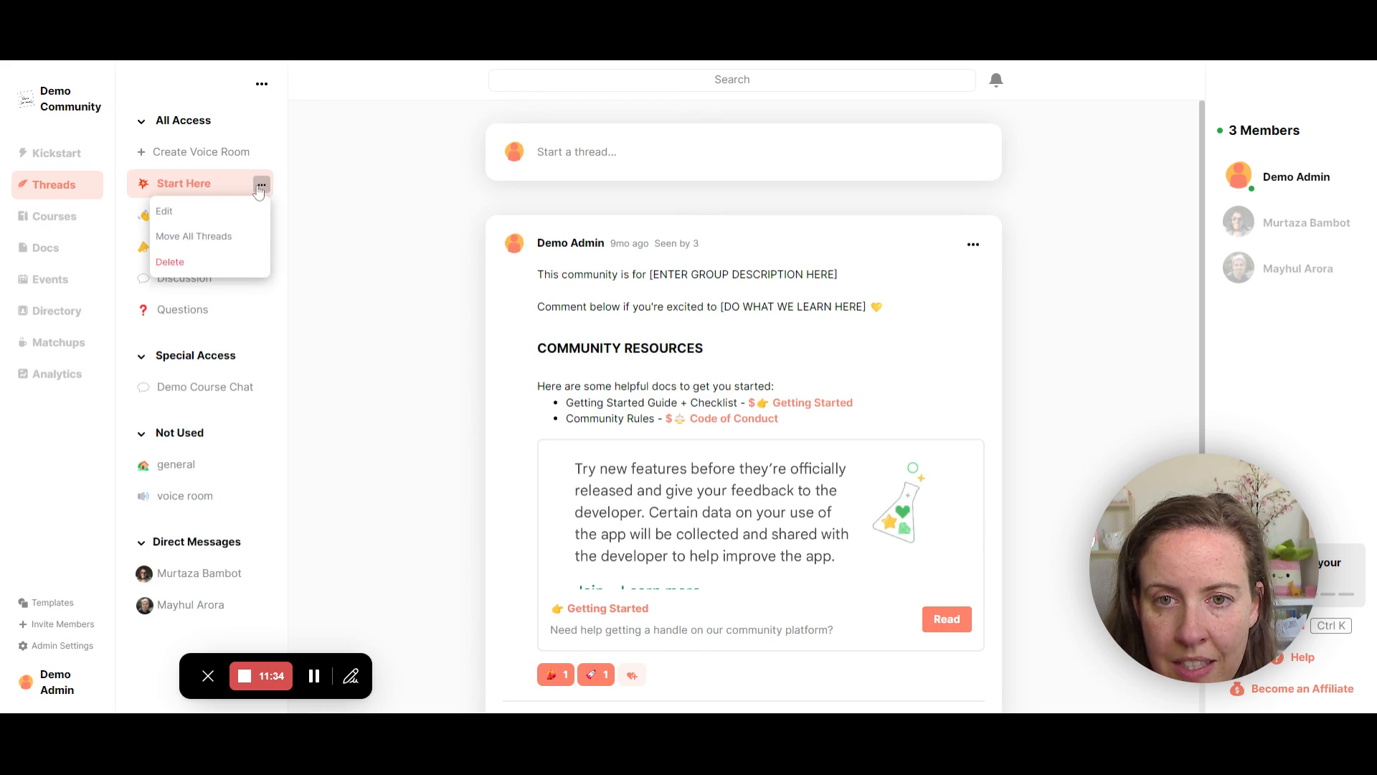
click(219, 211)
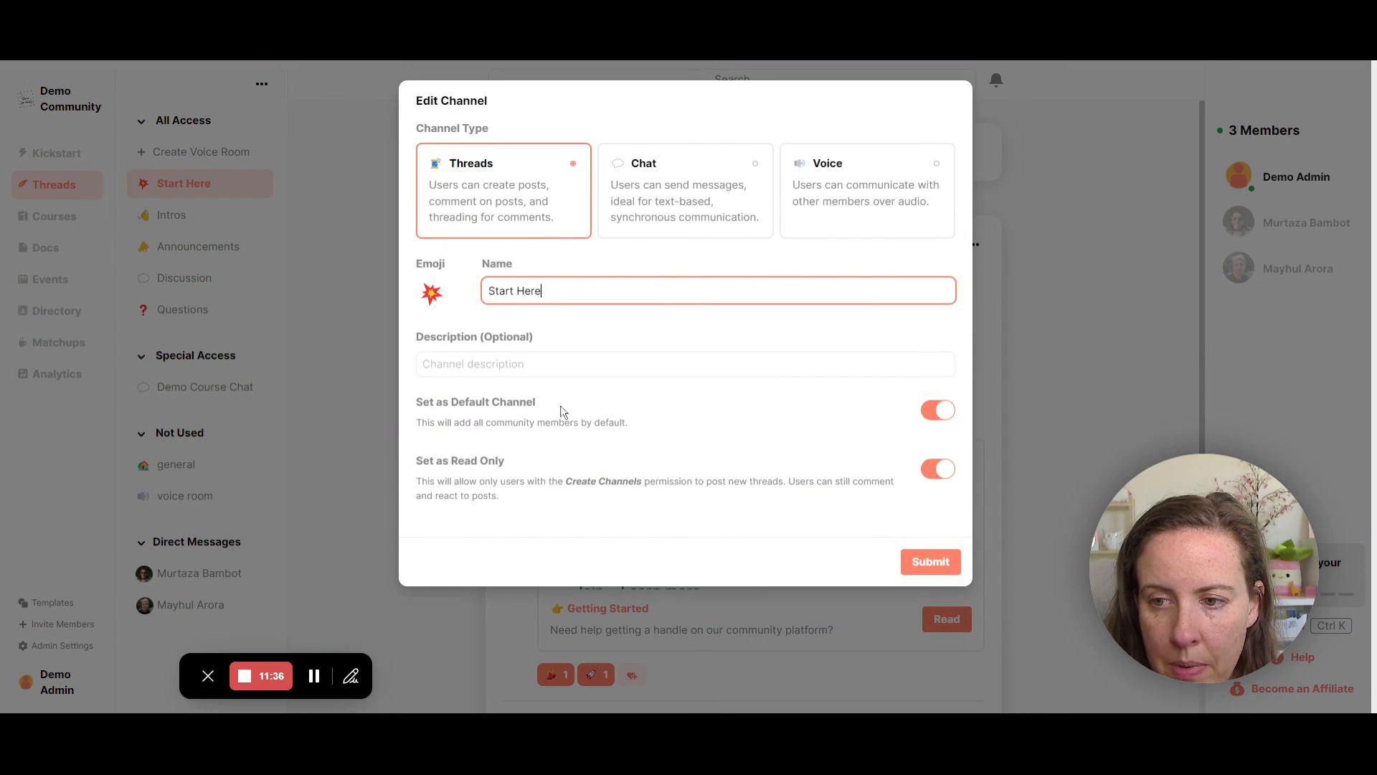
click(347, 411)
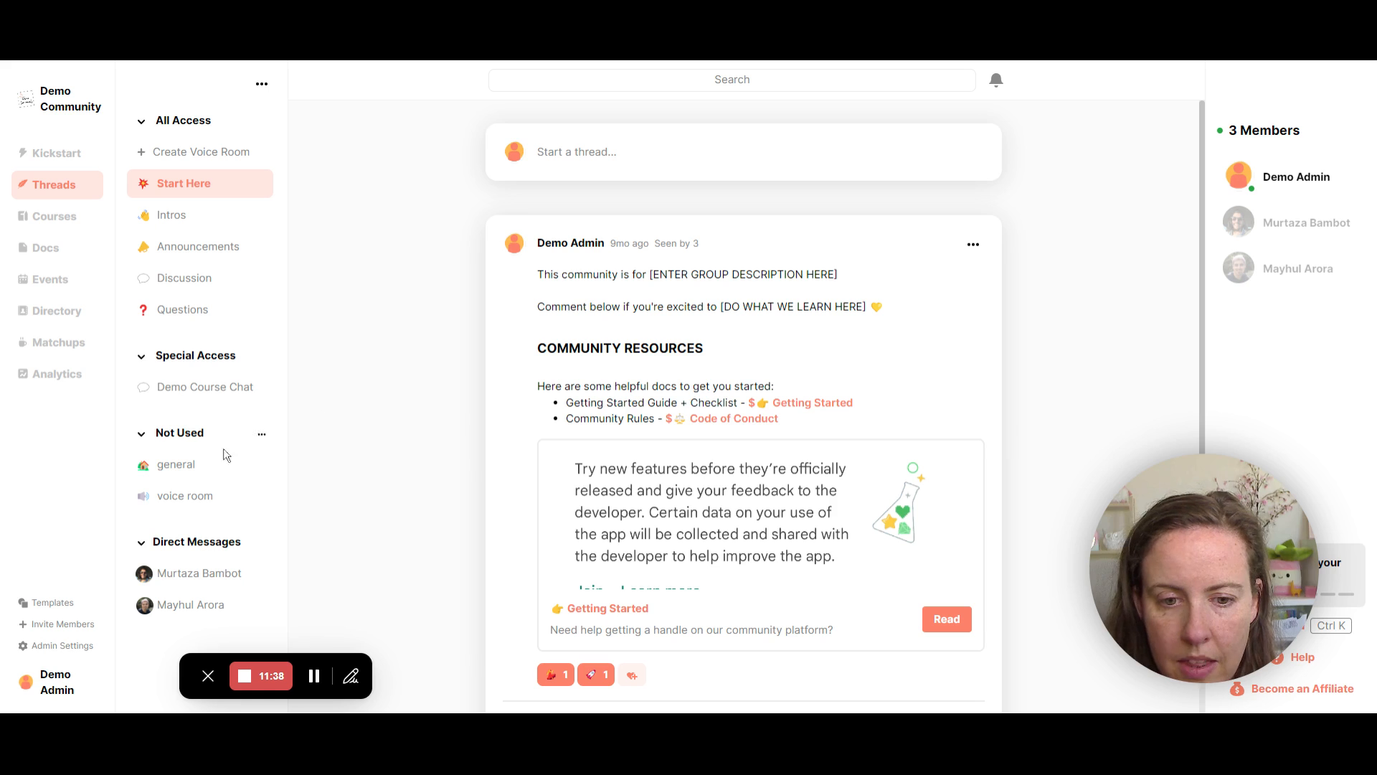
- Open the Groups Overview from Manage Groups in the admin settings and filter the Community Explorer by the Demo Course group
click(61, 645)
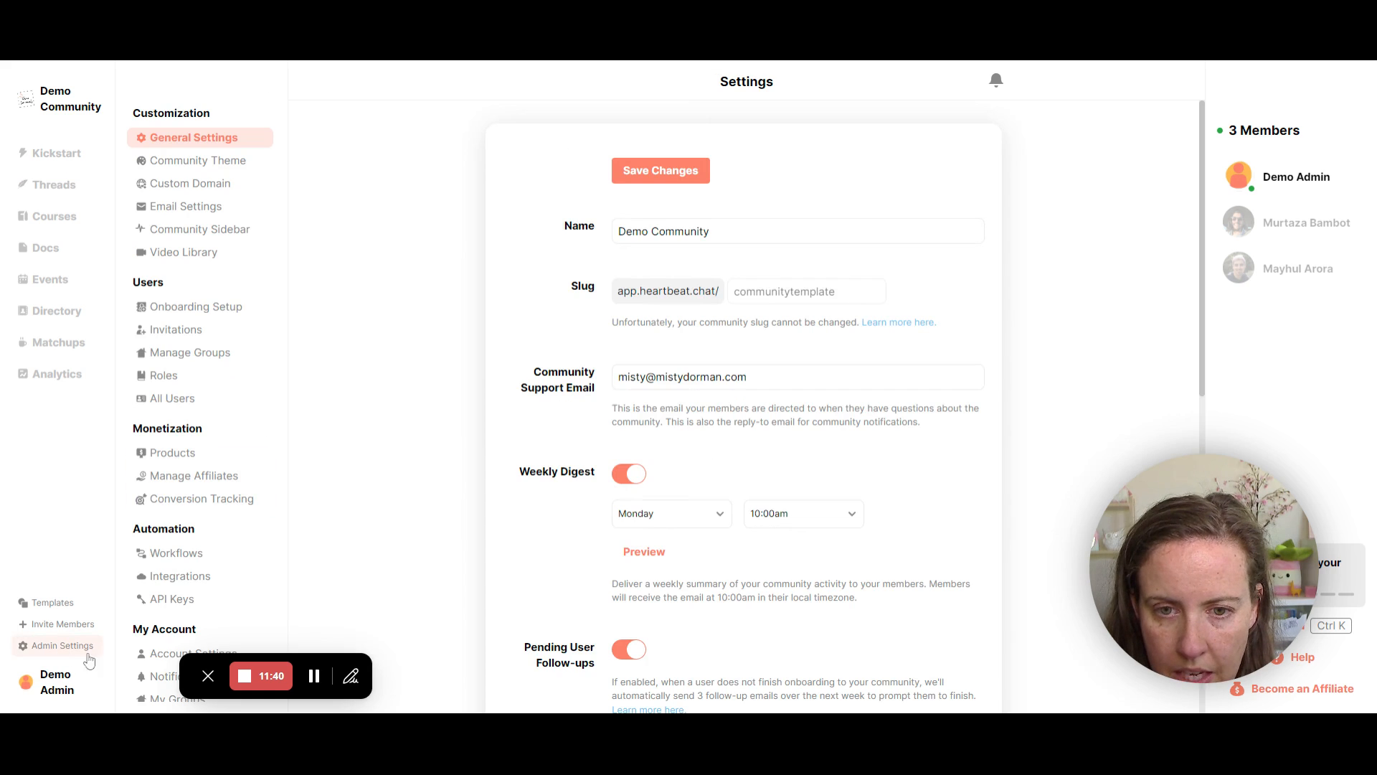
click(213, 361)
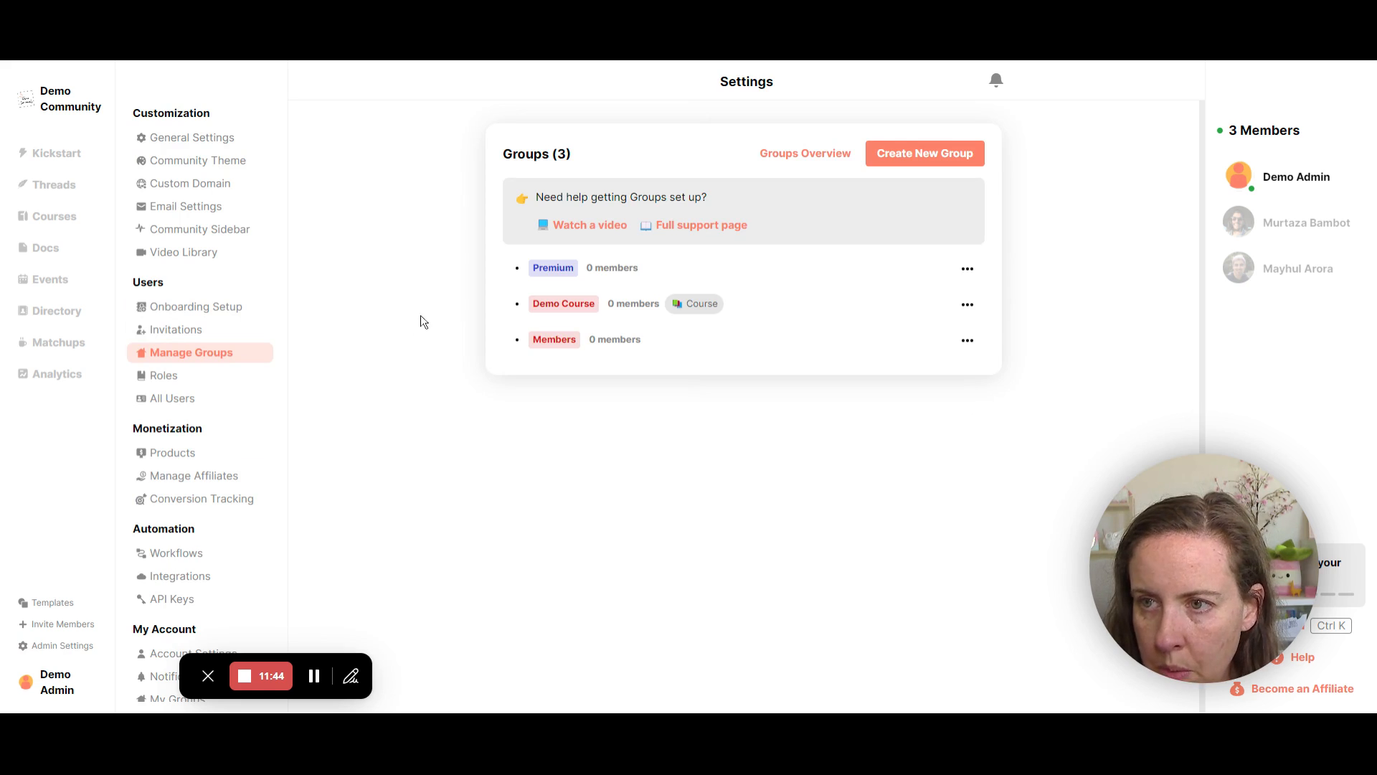
click(807, 155)
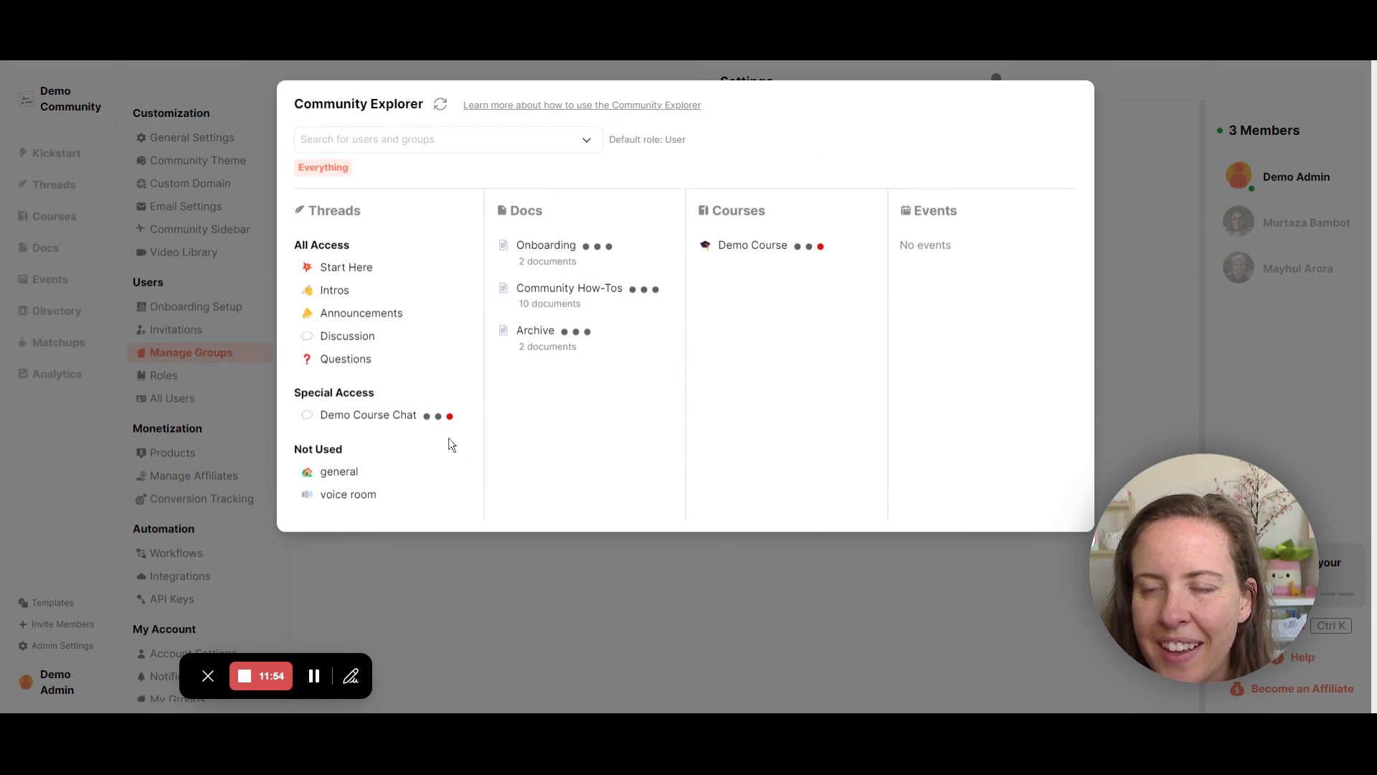
click(534, 141)
scroll(371, 218, down, 1)
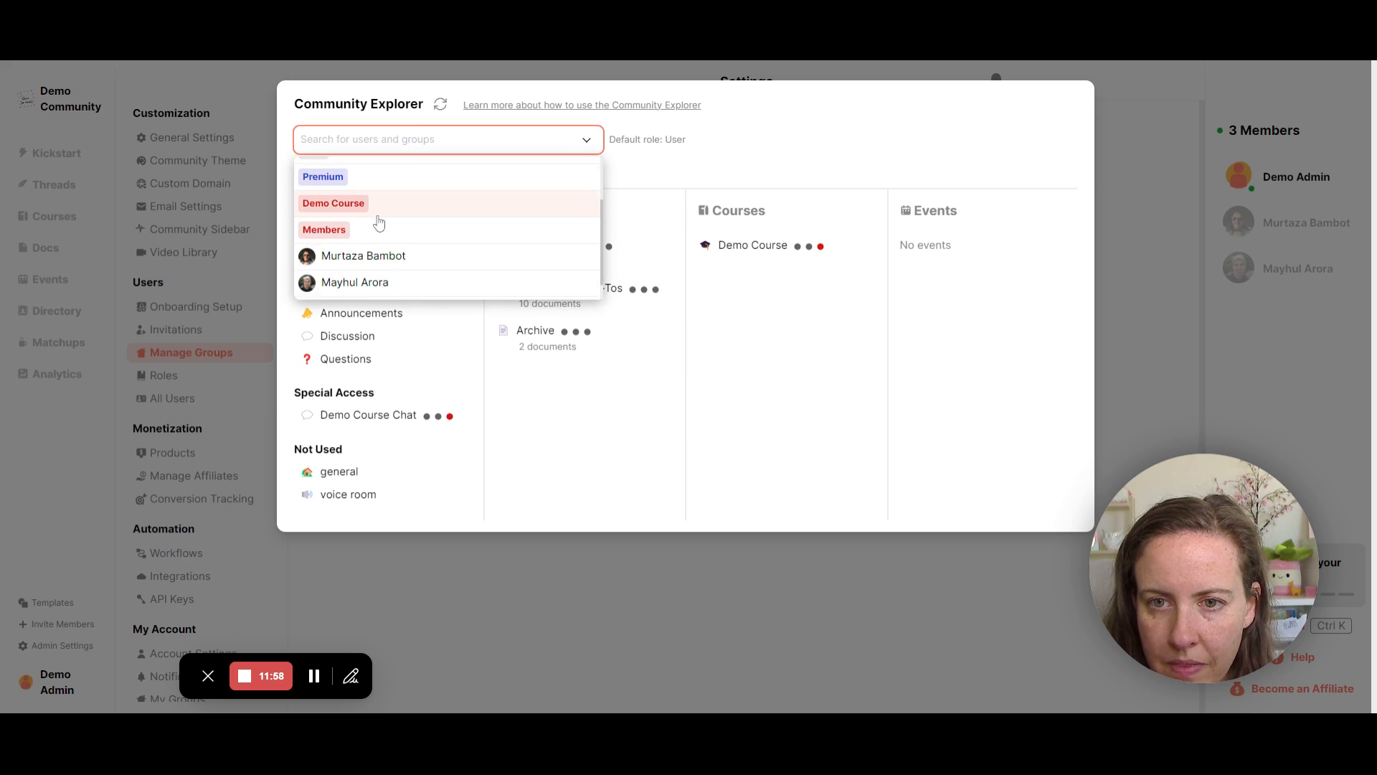
click(401, 210)
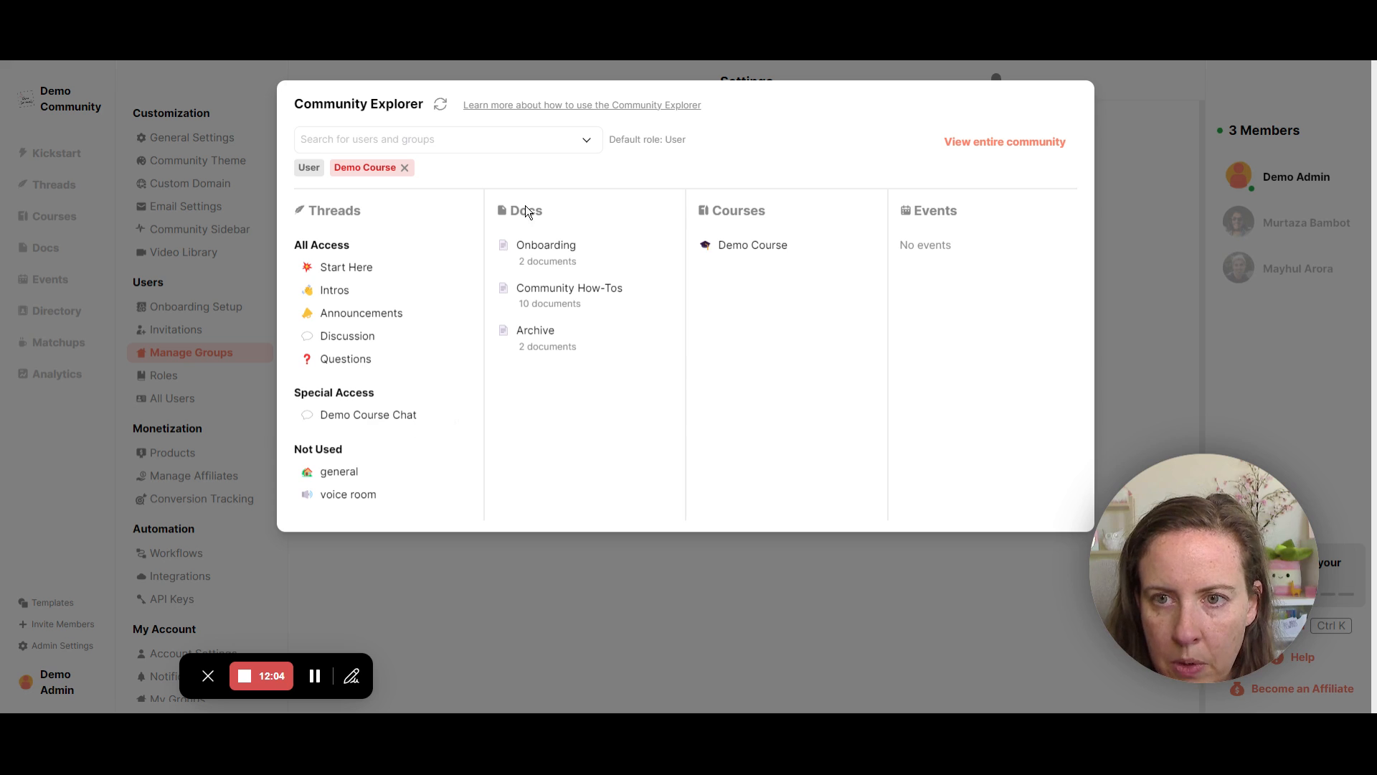
- Replace the Demo Course filter with the Members group in the Community Explorer, examine that group's access, and close the explorer
click(405, 168)
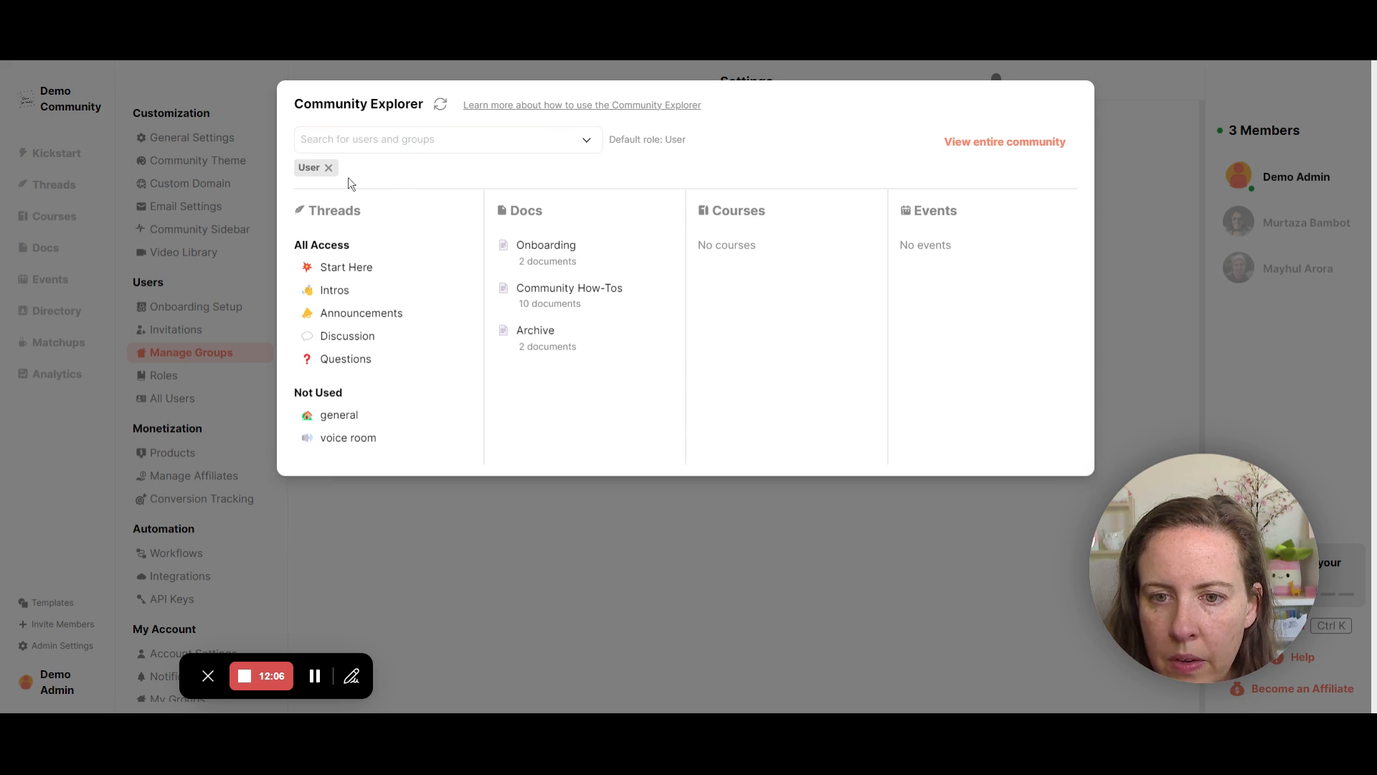
click(518, 143)
click(361, 269)
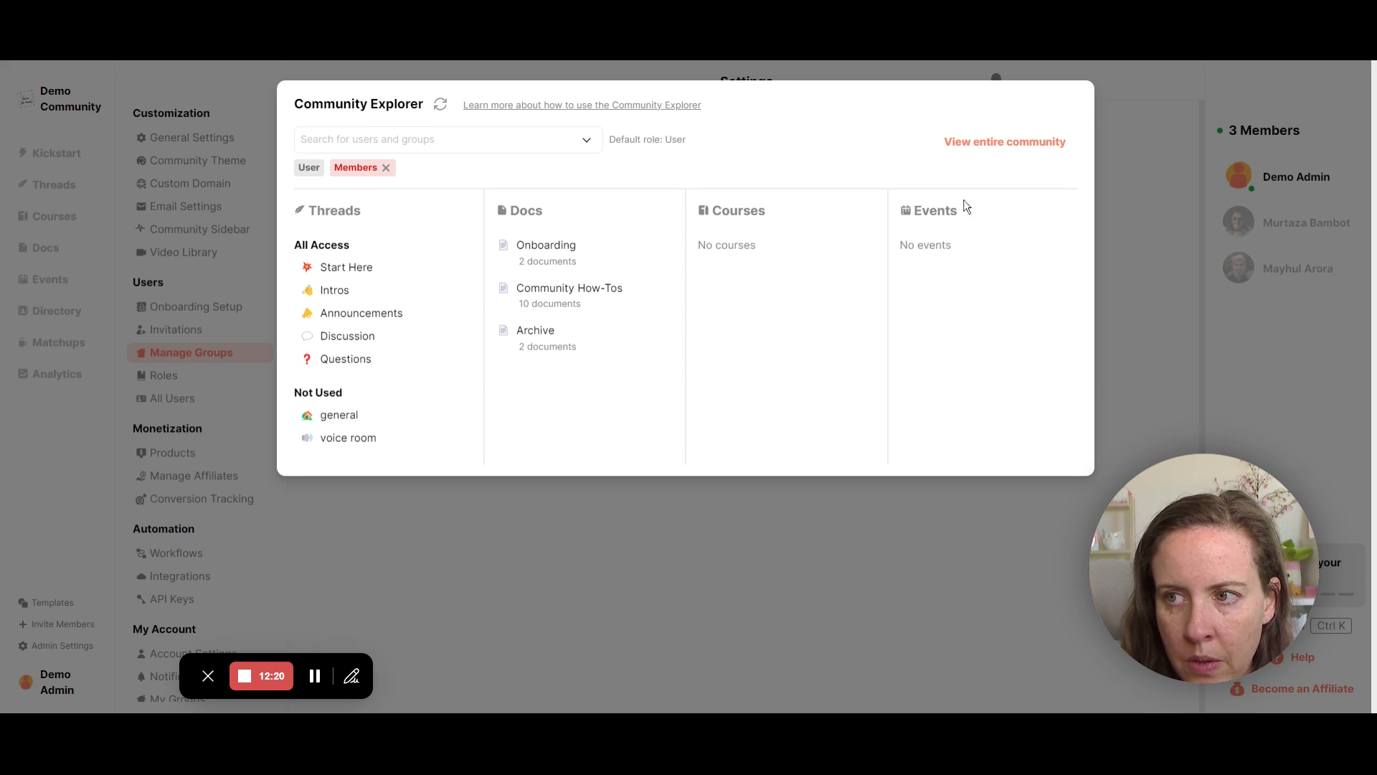
click(1145, 265)
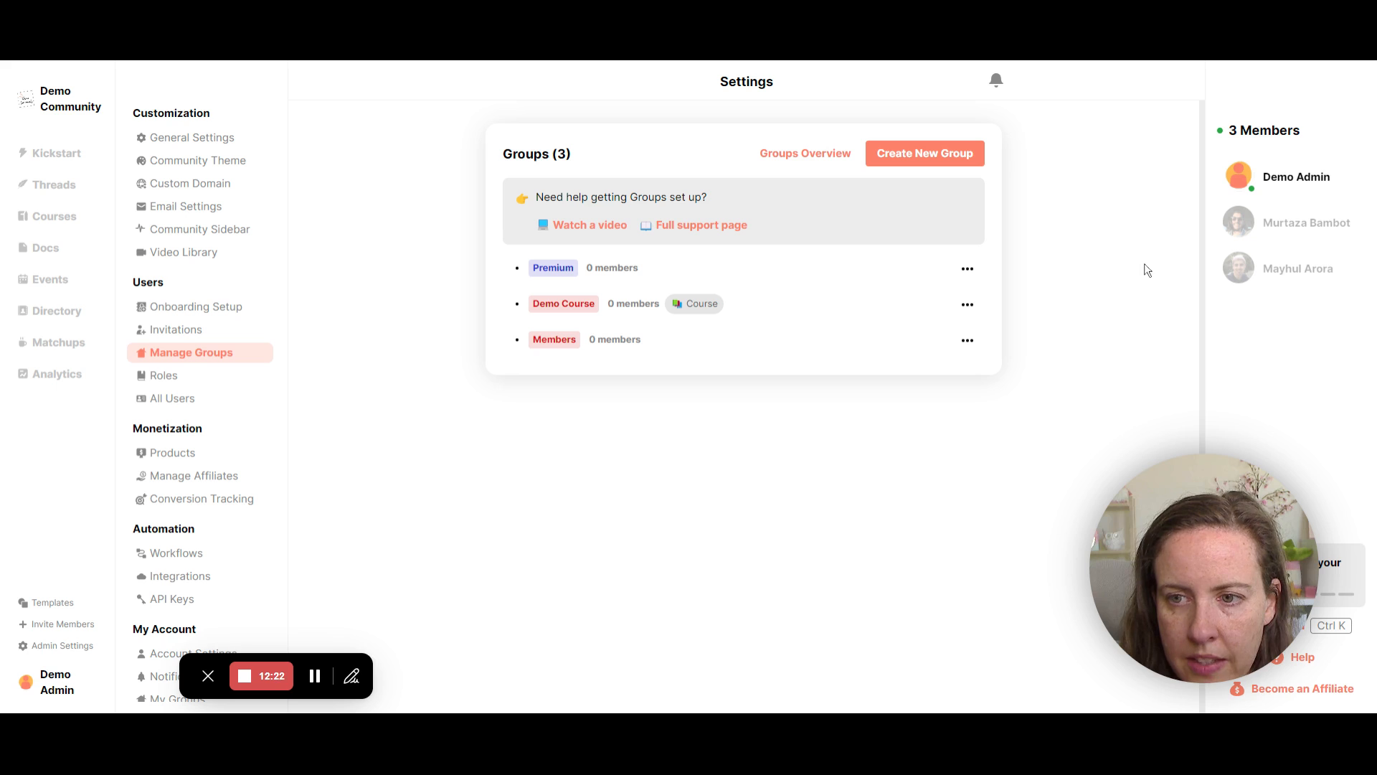